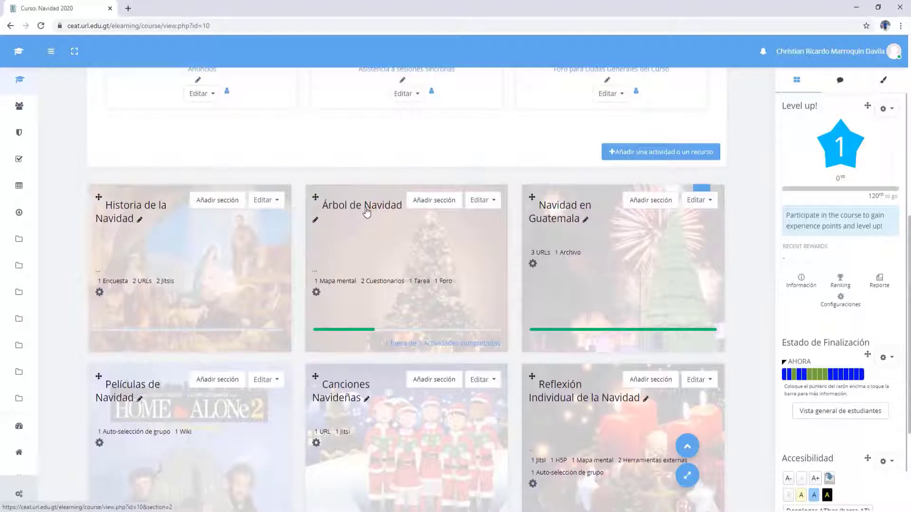
Open the question bank categories of the Cuestionario de Prueba quiz in the Árbol de Navidad section.
{"action": "left_click", "coordinate": [365, 212]}
{"action": "scroll", "coordinate": [478, 313], "scroll_direction": "down", "scroll_amount": 10}
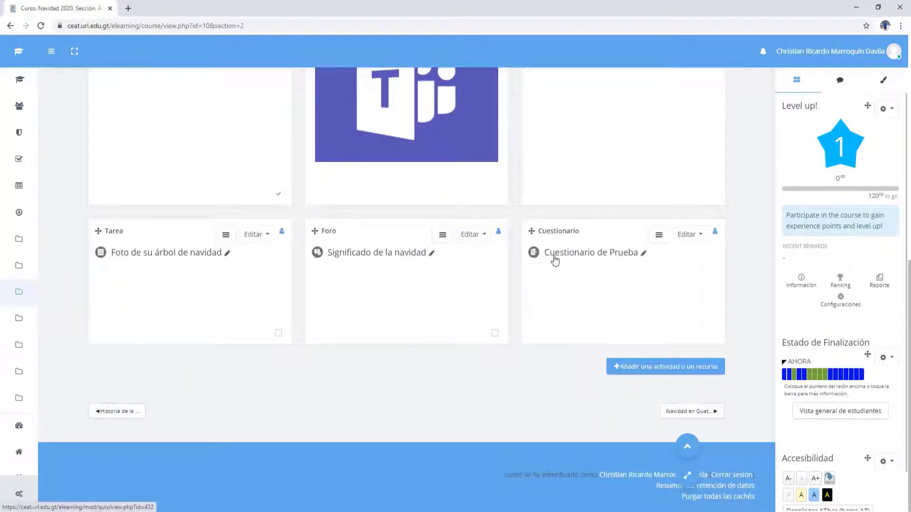
{"action": "left_click", "coordinate": [555, 260]}
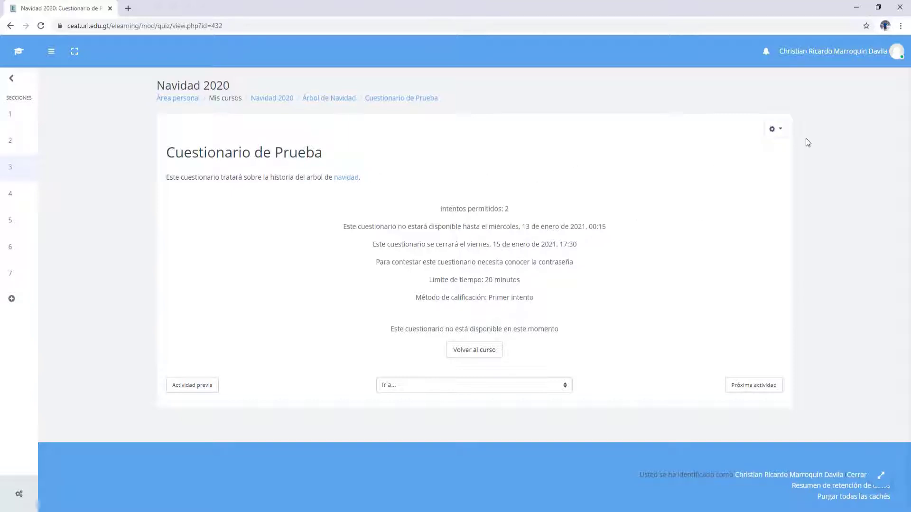
{"action": "left_click", "coordinate": [783, 134]}
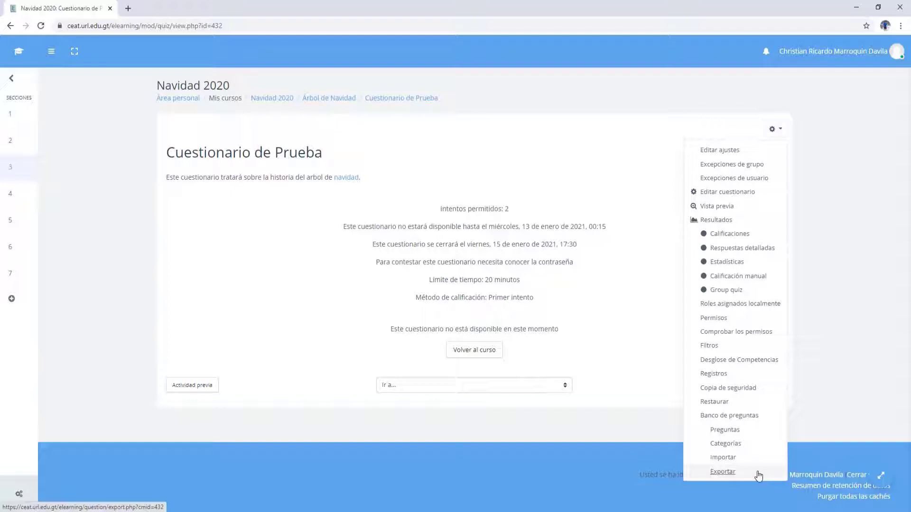
{"action": "left_click", "coordinate": [727, 446]}
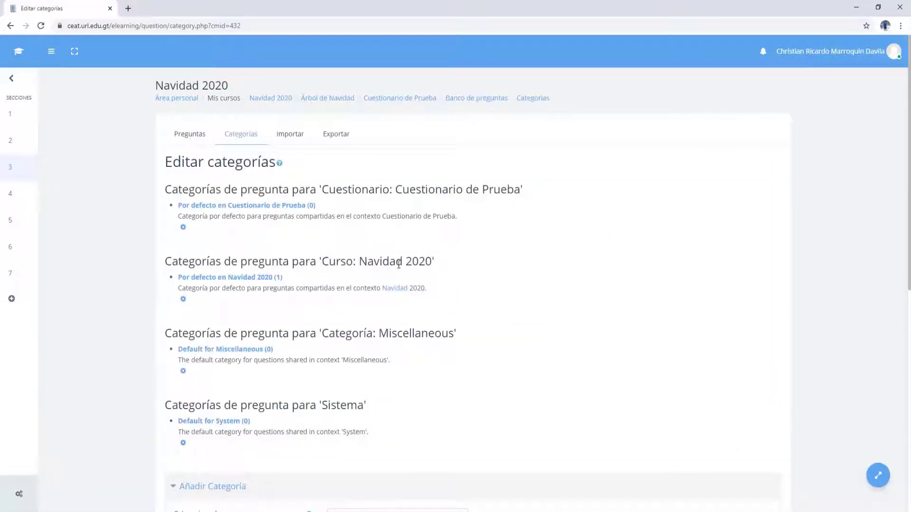
Add a question category named "Alto" under the parent category "Por defecto en Cuestionario de Prueba".
{"action": "scroll", "coordinate": [398, 262], "scroll_direction": "down", "scroll_amount": 1}
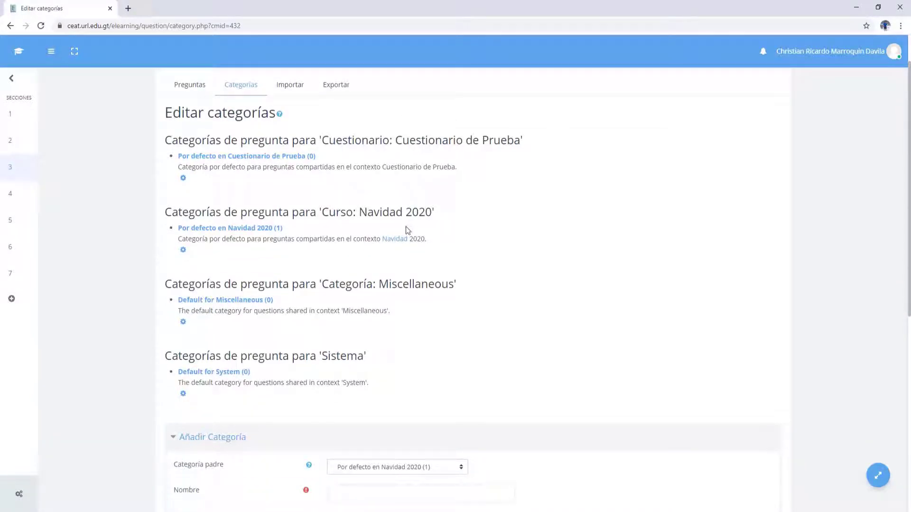
{"action": "scroll", "coordinate": [412, 290], "scroll_direction": "down", "scroll_amount": 4}
{"action": "left_click", "coordinate": [402, 269]}
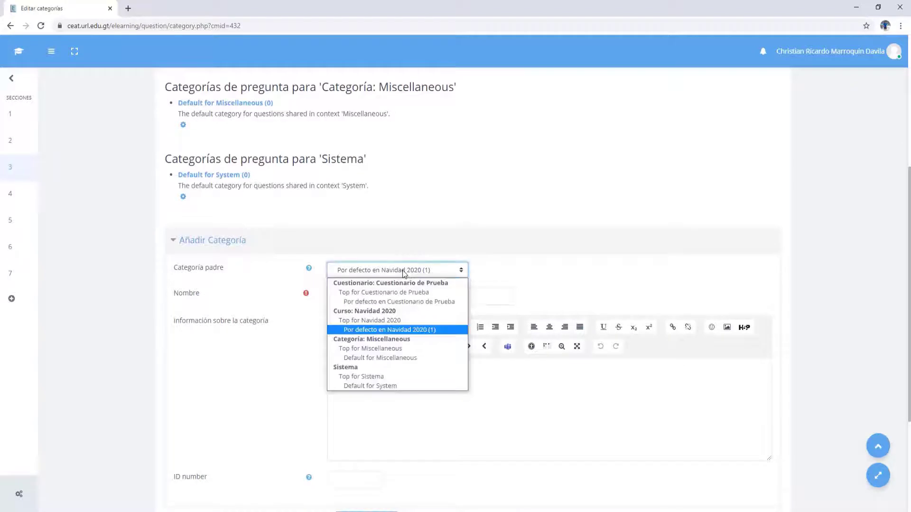
{"action": "left_click", "coordinate": [391, 303]}
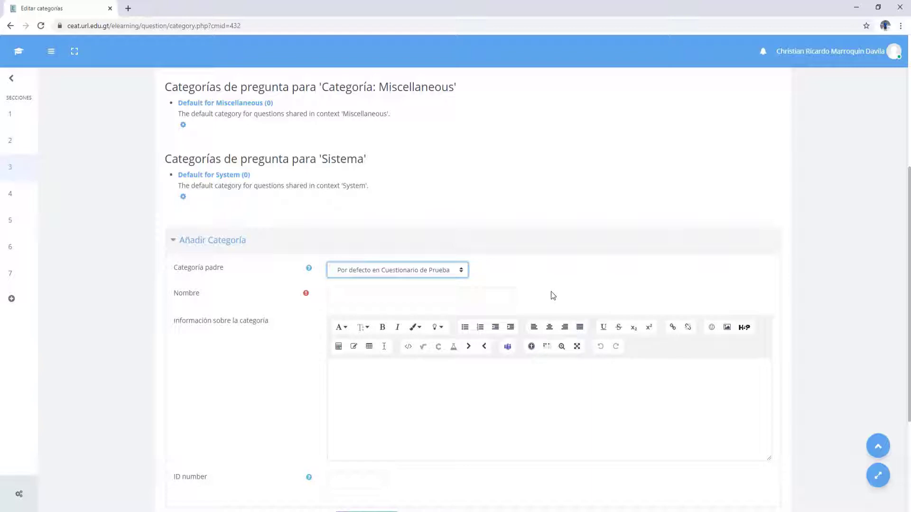
{"action": "left_click", "coordinate": [422, 297]}
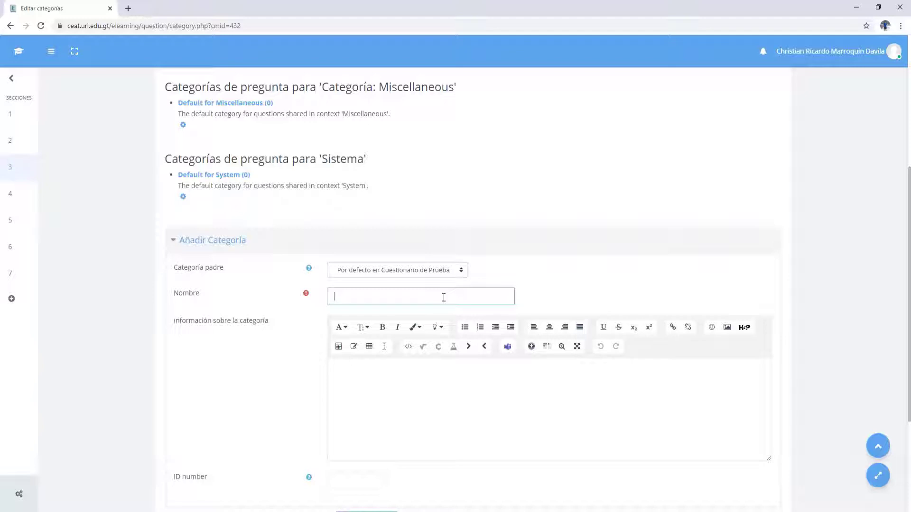
{"action": "type", "text": "Alto"}
{"action": "scroll", "coordinate": [441, 377], "scroll_direction": "down", "scroll_amount": 3}
{"action": "left_click", "coordinate": [392, 244]}
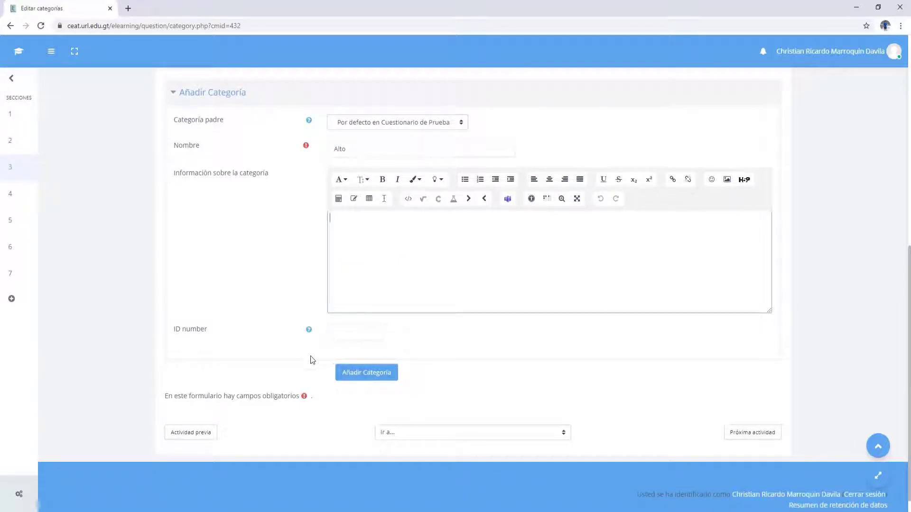
{"action": "left_click", "coordinate": [354, 373]}
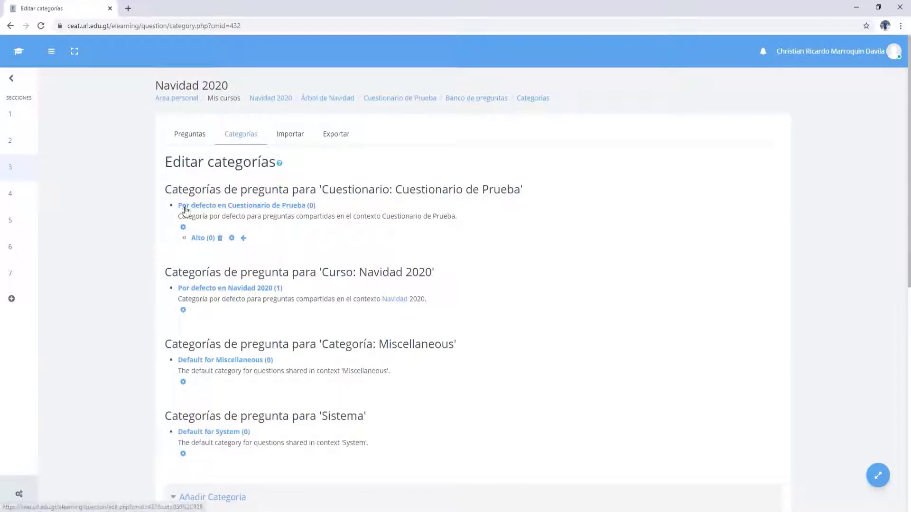
{"action": "left_click_drag", "start_coordinate": [275, 238], "coordinate": [308, 219]}
{"action": "left_click", "coordinate": [357, 209]}
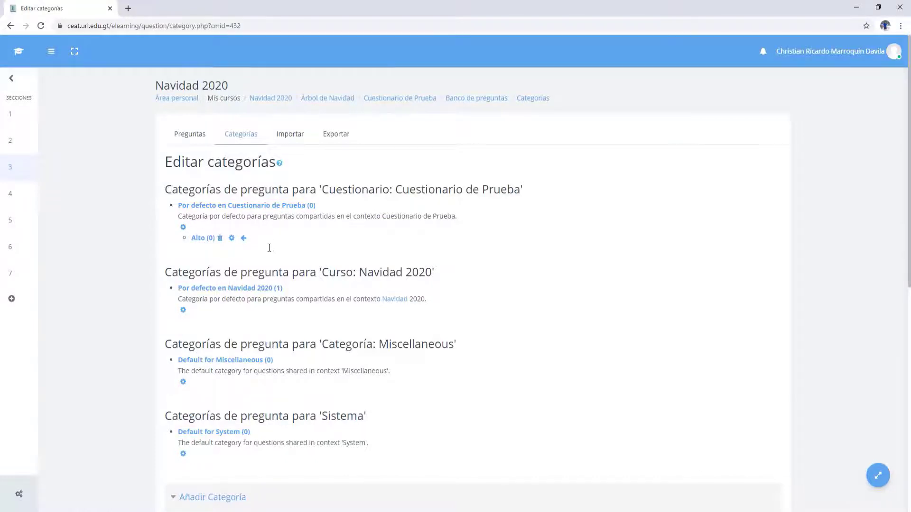
Add a question category named "Medio" under the parent category "Por defecto en Cuestionario de Prueba".
{"action": "scroll", "coordinate": [268, 248], "scroll_direction": "down", "scroll_amount": 4}
{"action": "left_click", "coordinate": [357, 333]}
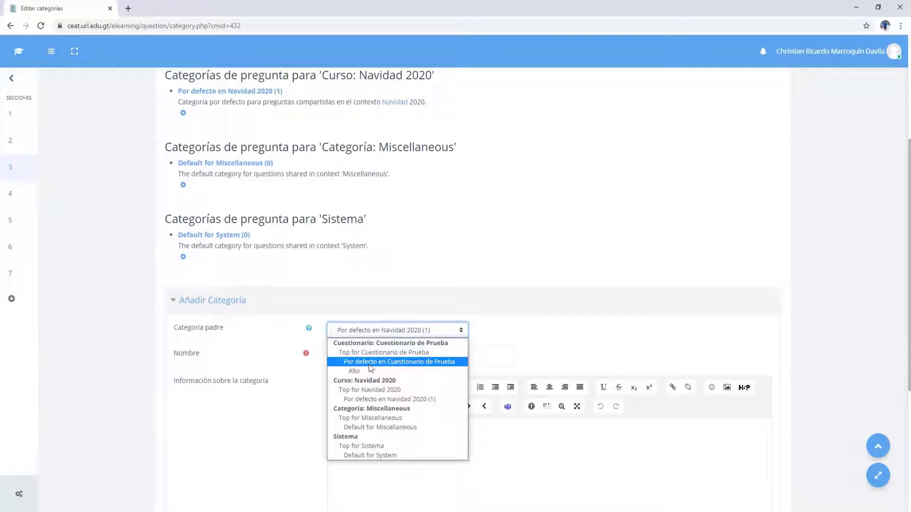
{"action": "left_click", "coordinate": [414, 363]}
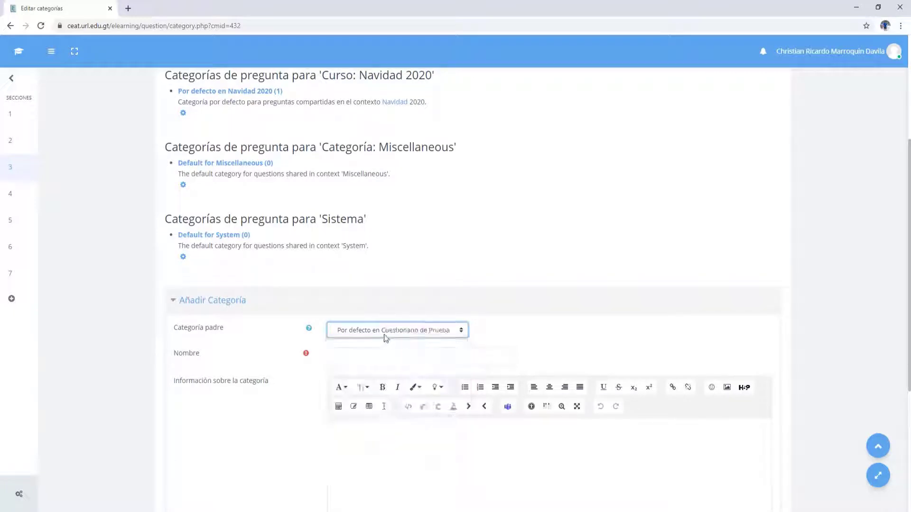
{"action": "left_click", "coordinate": [423, 355]}
{"action": "type", "text": "Medio"}
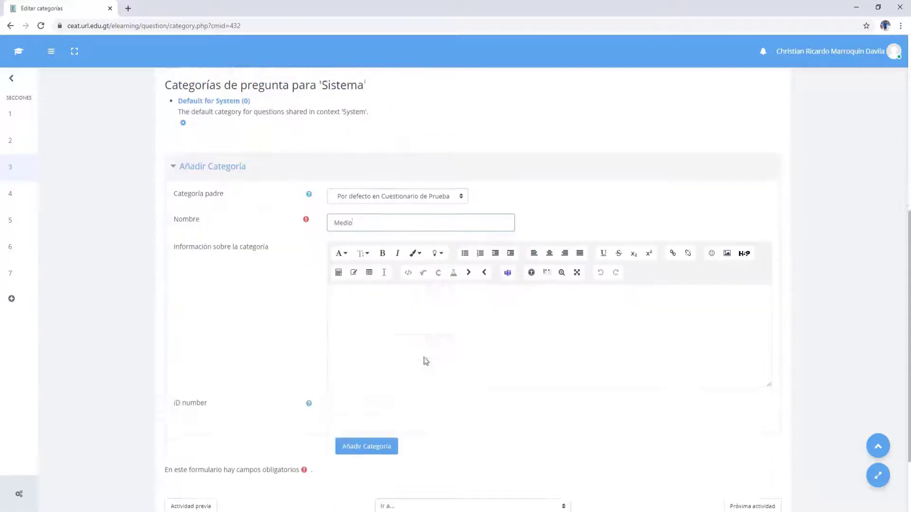
{"action": "scroll", "coordinate": [423, 357], "scroll_direction": "down", "scroll_amount": 3}
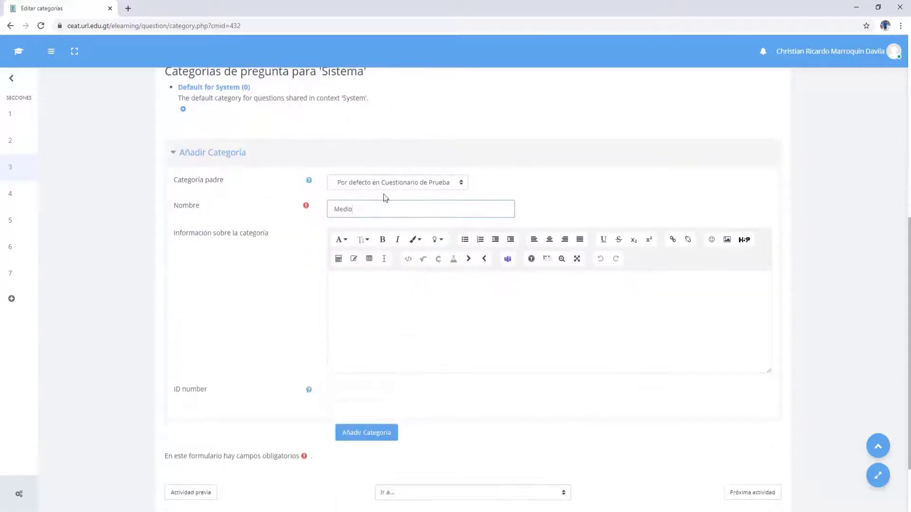
{"action": "scroll", "coordinate": [290, 380], "scroll_direction": "down", "scroll_amount": 2}
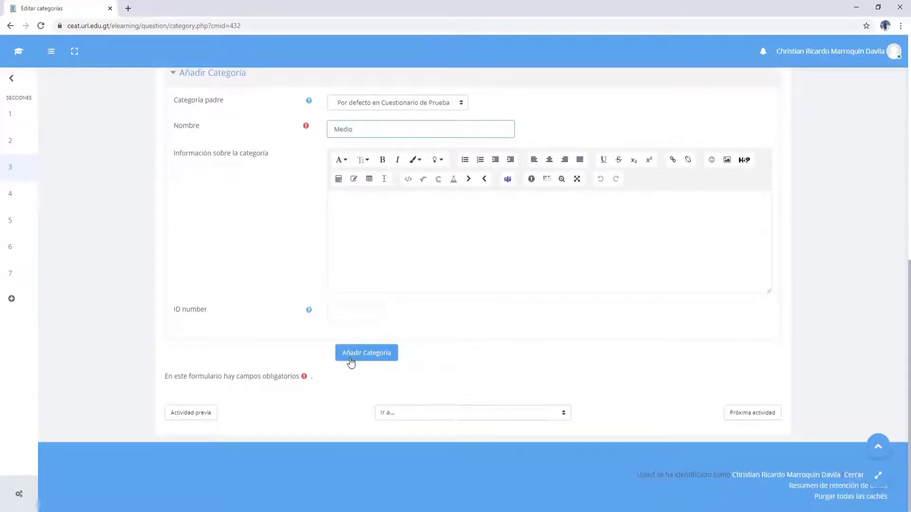
{"action": "left_click", "coordinate": [351, 361]}
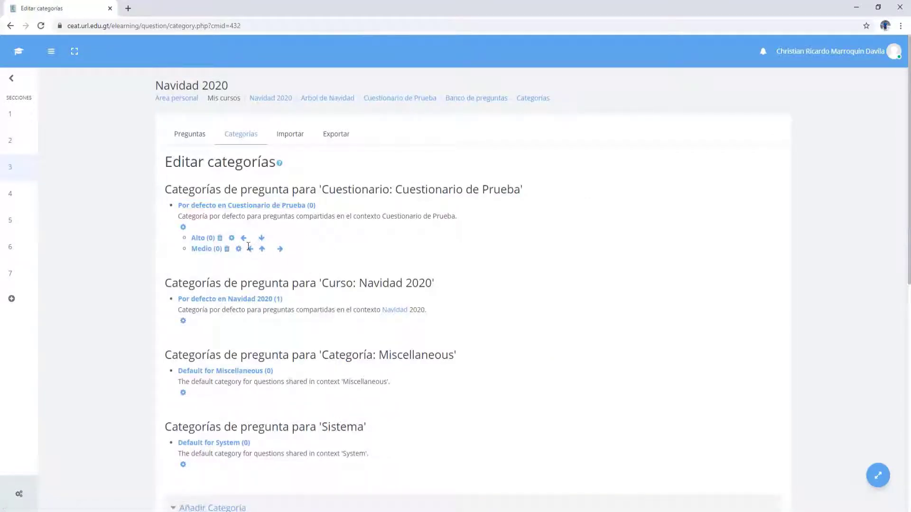
Add a question category named "Bajo" under the parent category "Por defecto en Cuestionario de Prueba".
{"action": "scroll", "coordinate": [313, 323], "scroll_direction": "down", "scroll_amount": 6}
{"action": "left_click", "coordinate": [441, 243]}
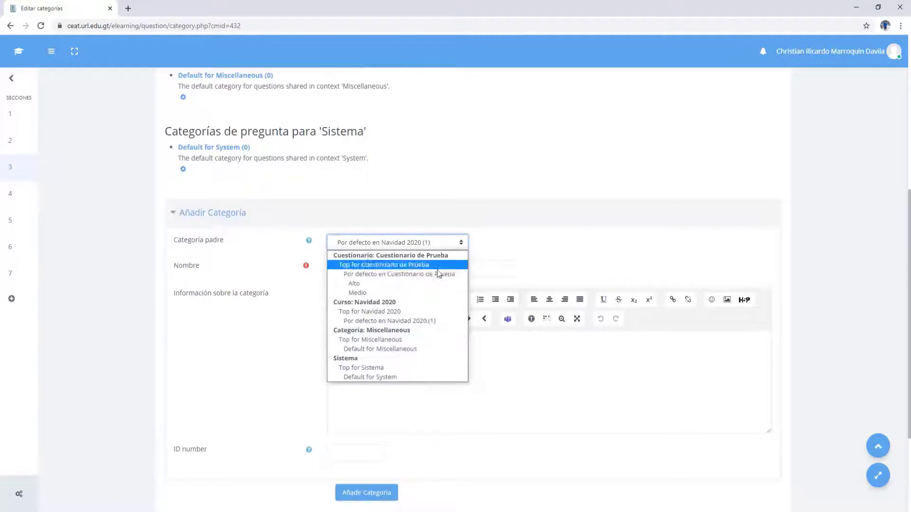
{"action": "left_click", "coordinate": [437, 269]}
{"action": "key", "text": "Tab"}
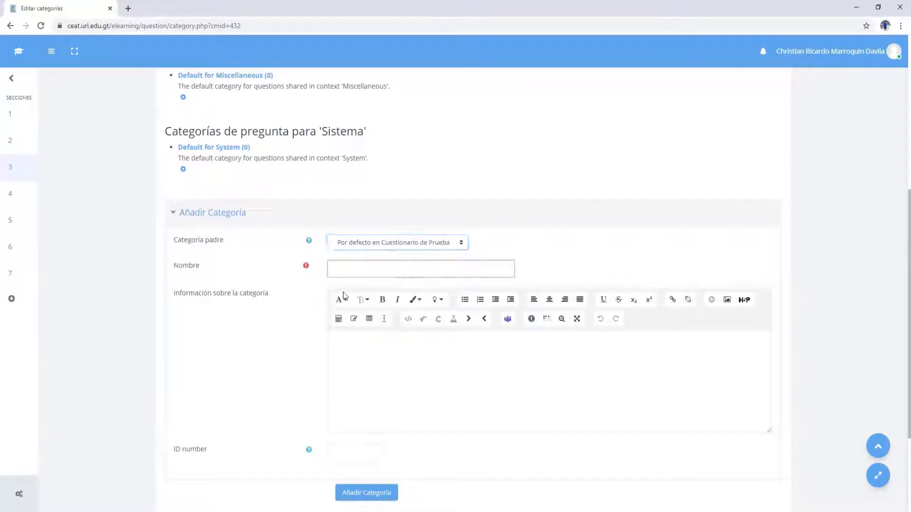
{"action": "type", "text": "Bajo"}
{"action": "scroll", "coordinate": [346, 304], "scroll_direction": "down", "scroll_amount": 3}
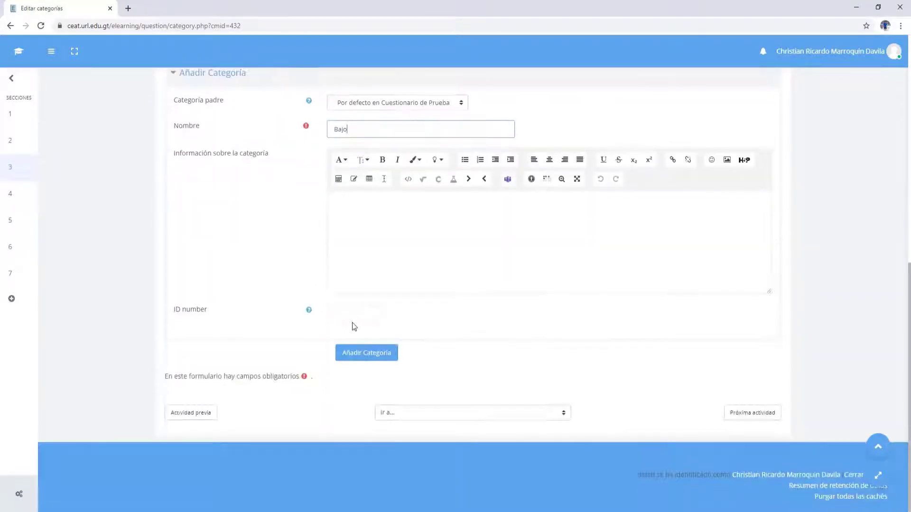
{"action": "left_click", "coordinate": [364, 353]}
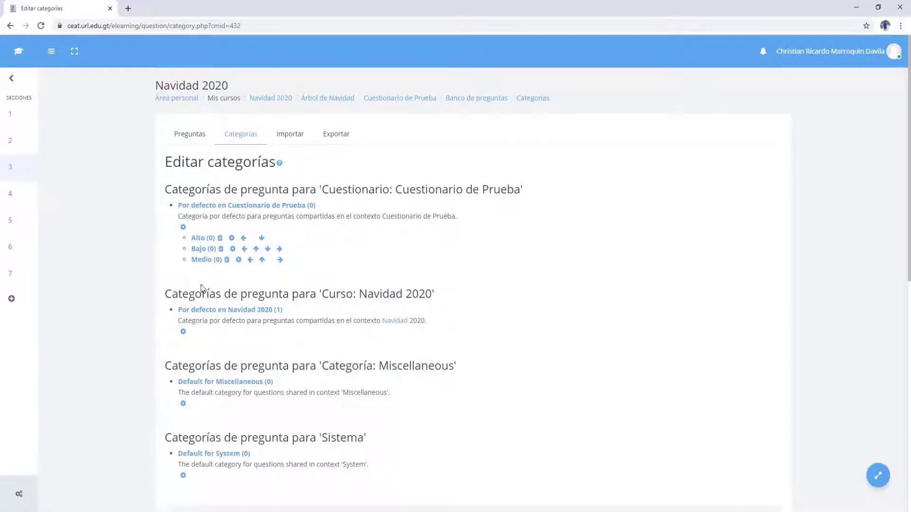
Create a new question of type Opción múltiple in the Alto category of the question bank.
{"action": "left_click", "coordinate": [199, 238]}
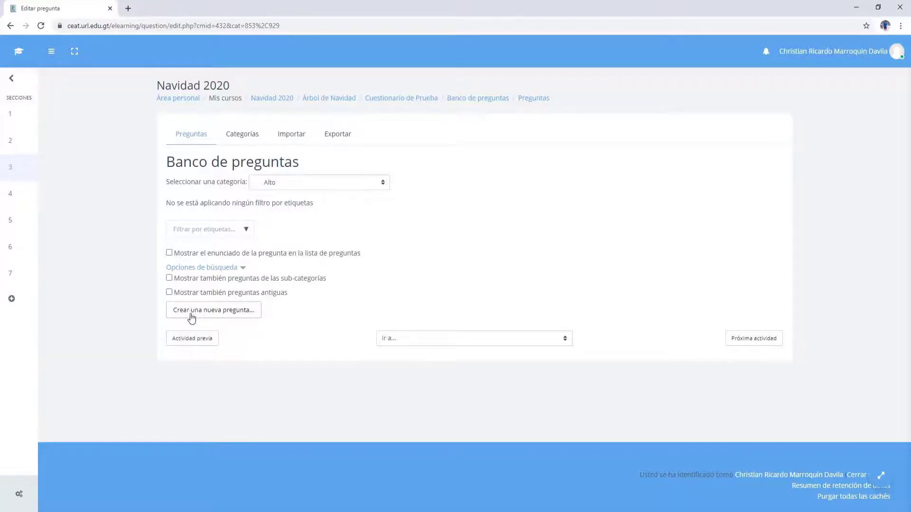
{"action": "left_click", "coordinate": [192, 314]}
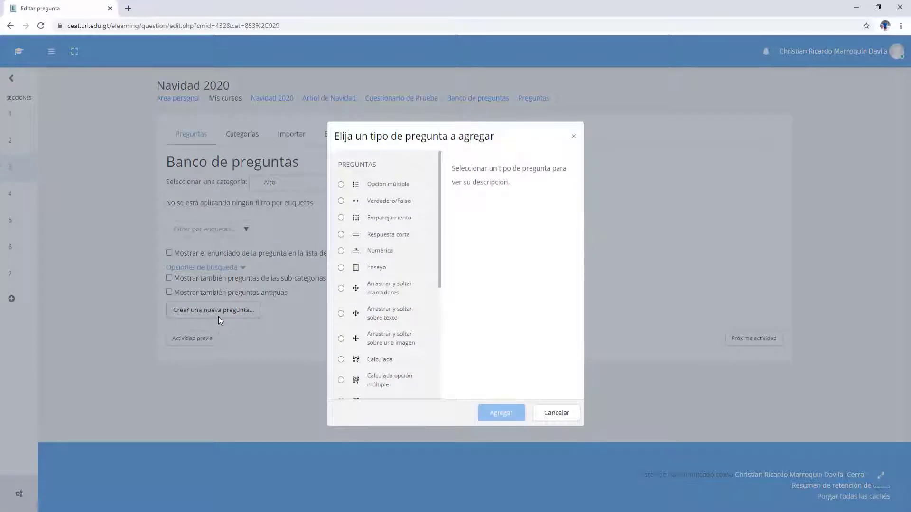
{"action": "scroll", "coordinate": [388, 238], "scroll_direction": "down", "scroll_amount": 2}
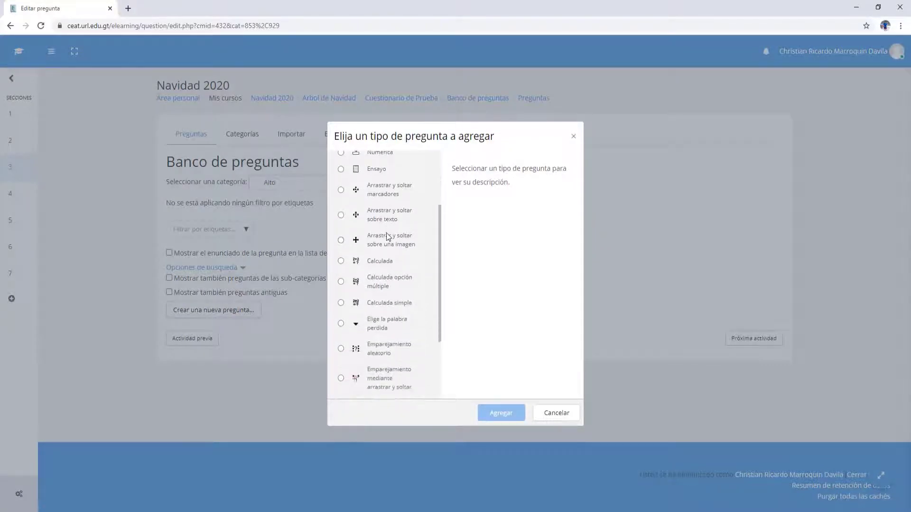
{"action": "scroll", "coordinate": [387, 235], "scroll_direction": "down", "scroll_amount": 2}
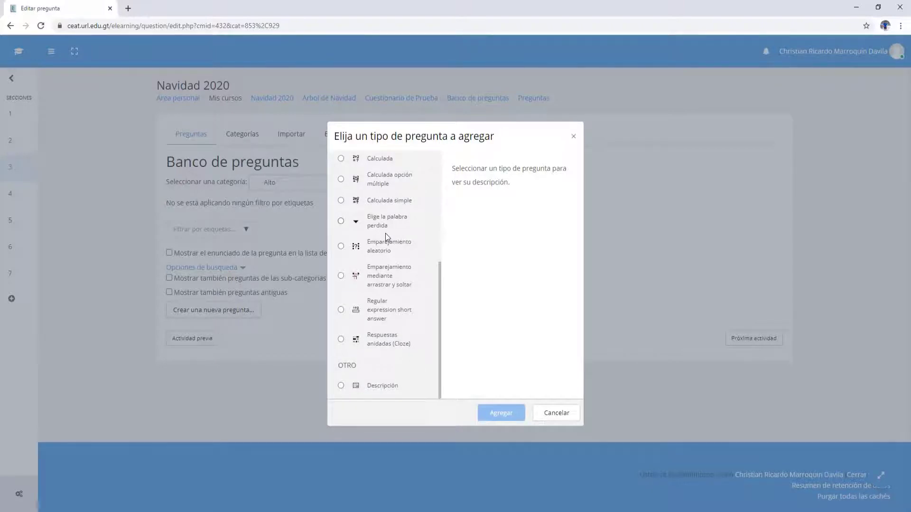
{"action": "scroll", "coordinate": [385, 233], "scroll_direction": "up", "scroll_amount": 5}
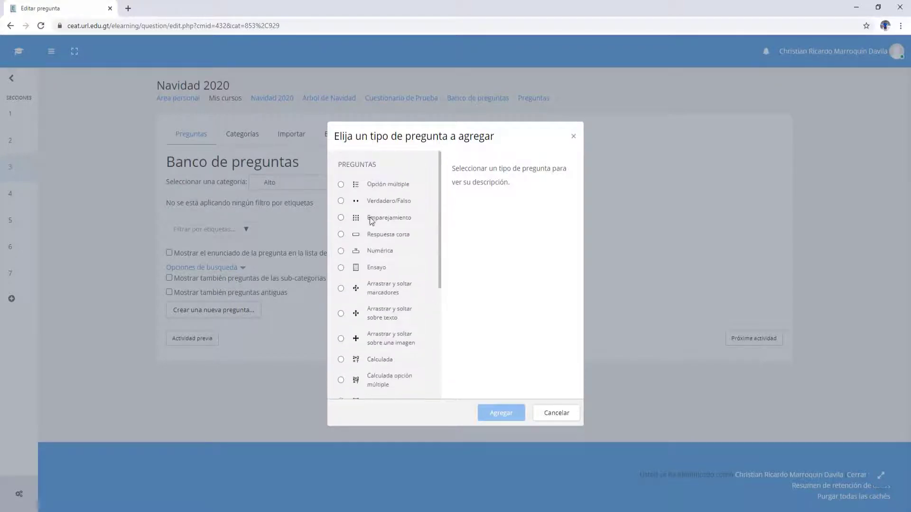
{"action": "left_click", "coordinate": [381, 188]}
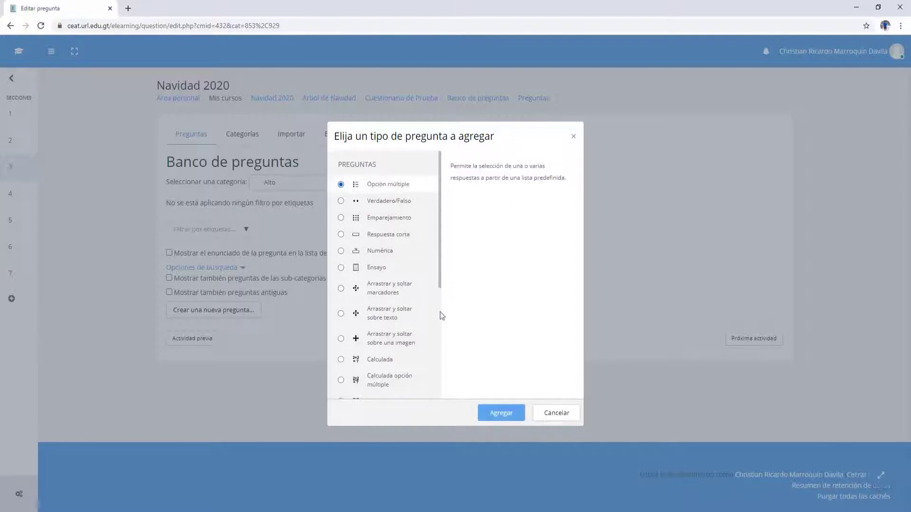
{"action": "left_click", "coordinate": [496, 416]}
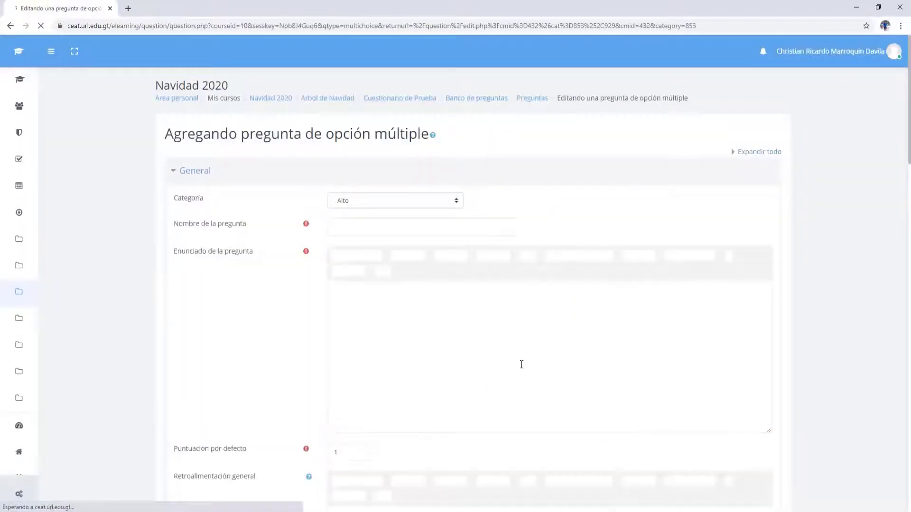
Set the question's category to Alto and name the question "Arb1".
{"action": "left_click", "coordinate": [351, 200]}
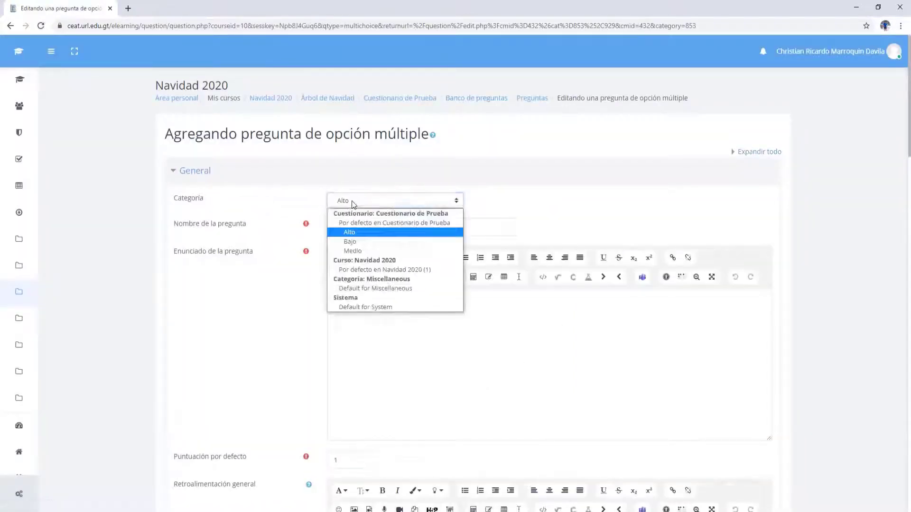
{"action": "left_click", "coordinate": [354, 232]}
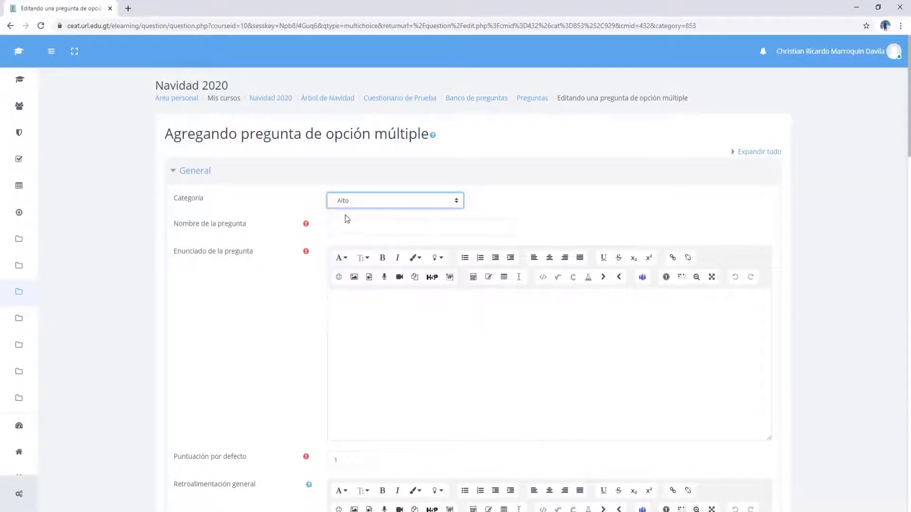
{"action": "left_click", "coordinate": [398, 227]}
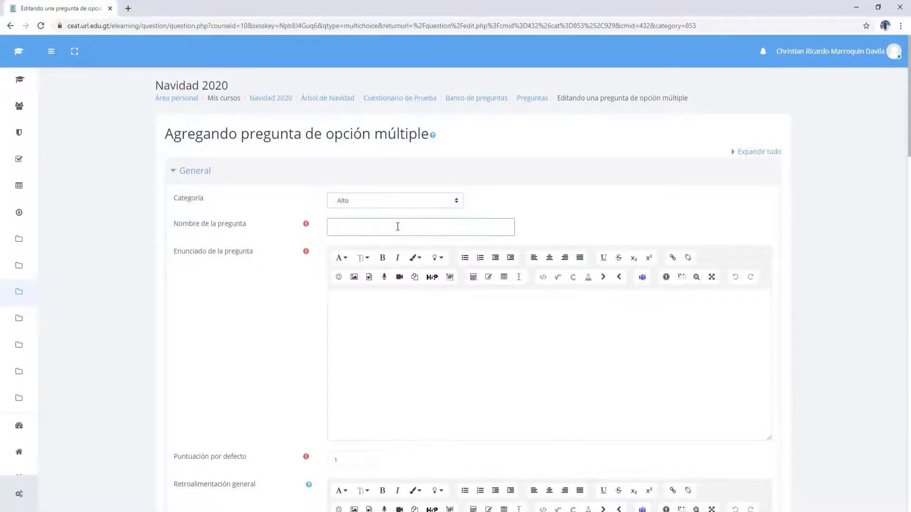
{"action": "type", "text": "1"}
{"action": "key", "text": "BackSpace"}
{"action": "type", "text": "Arb1"}
Enter "En navidad, ¿qué tipo de arboles se utilizan?" as the question's text.
{"action": "left_click", "coordinate": [403, 307]}
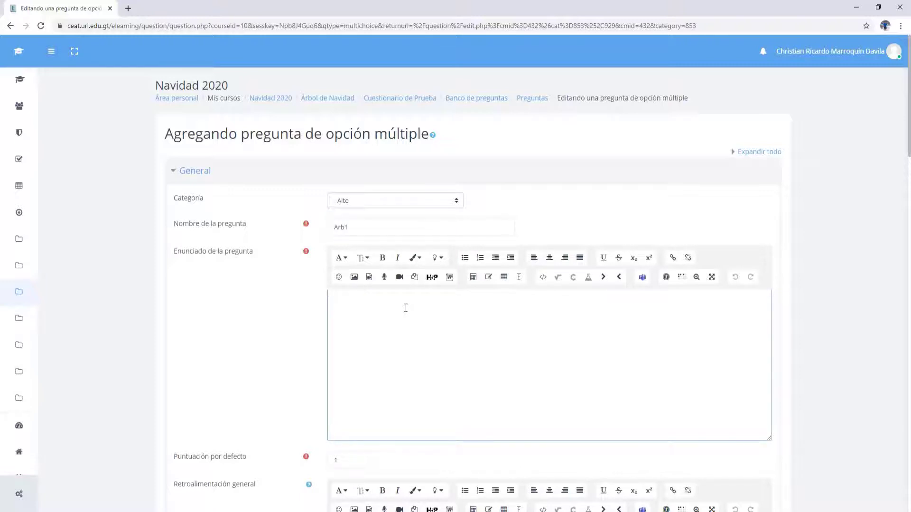
{"action": "type", "text": "¿"}
{"action": "type", "text": "En"}
{"action": "type", "text": " navidad, "}
{"action": "type", "text": "¿qué tipo de ar"}
{"action": "type", "text": "boles"}
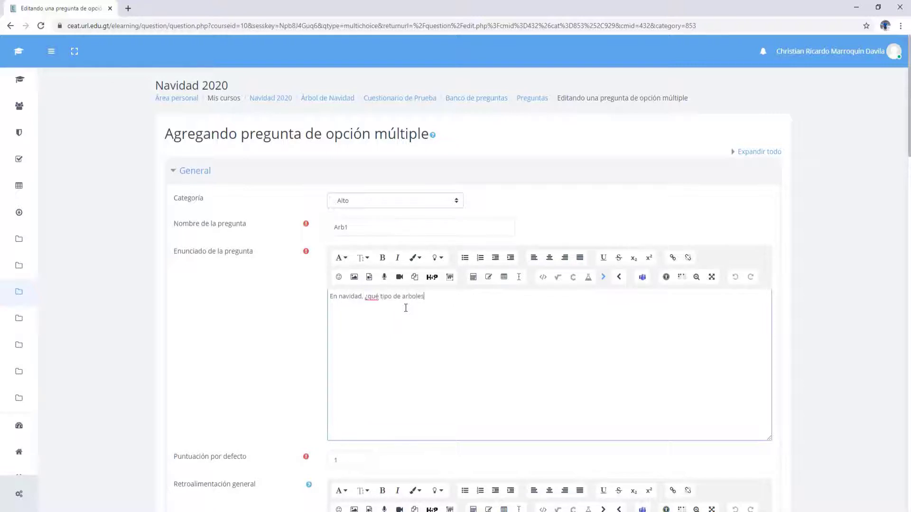
{"action": "type", "text": " d"}
{"action": "key", "text": "BackSpace"}
{"action": "type", "text": "se utilizan?"}
{"action": "scroll", "coordinate": [406, 308], "scroll_direction": "down", "scroll_amount": 2}
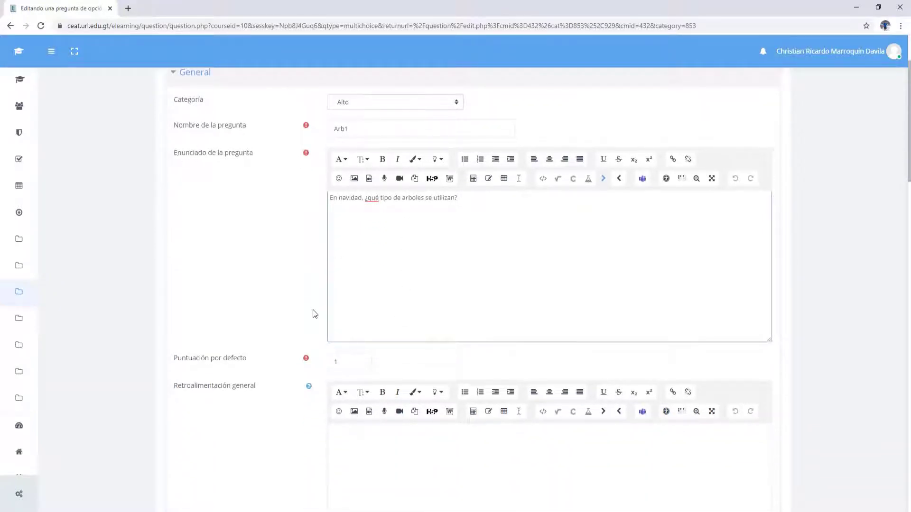
{"action": "scroll", "coordinate": [314, 313], "scroll_direction": "down", "scroll_amount": 2}
{"action": "scroll", "coordinate": [313, 313], "scroll_direction": "down", "scroll_amount": 4}
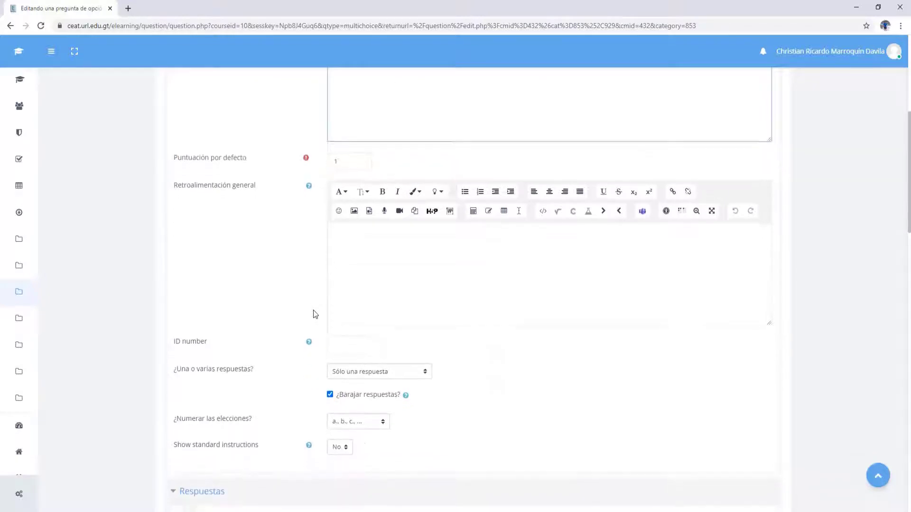
Examine the choices offered for allowing one or several answers to the question.
{"action": "left_click", "coordinate": [355, 280]}
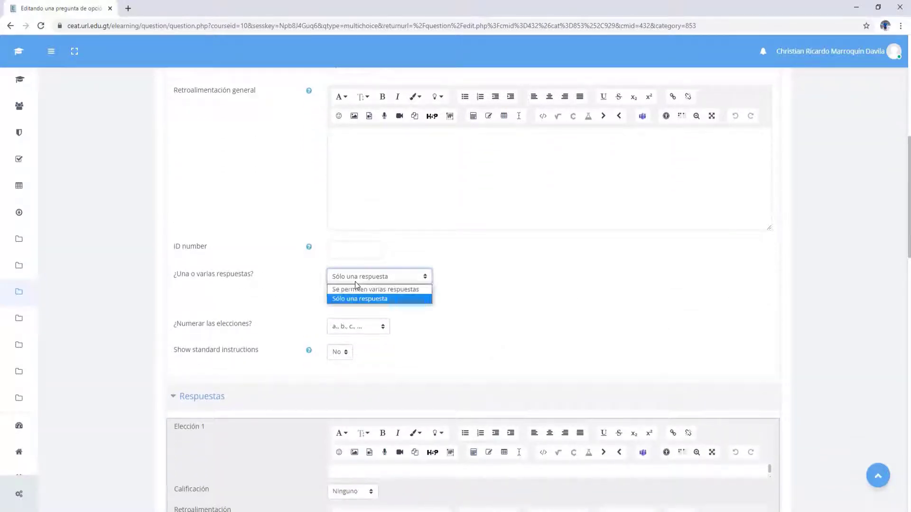
{"action": "left_click", "coordinate": [491, 292]}
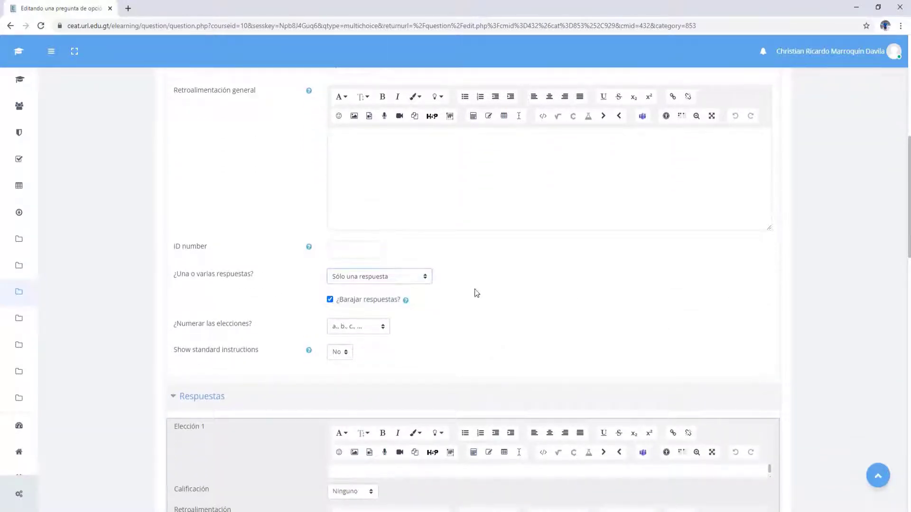
{"action": "left_click", "coordinate": [377, 277]}
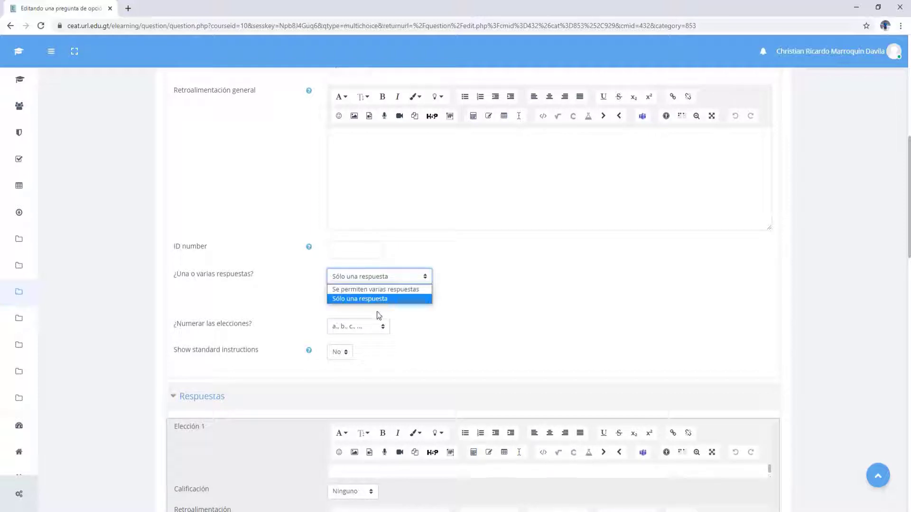
{"action": "scroll", "coordinate": [363, 383], "scroll_direction": "down", "scroll_amount": 3}
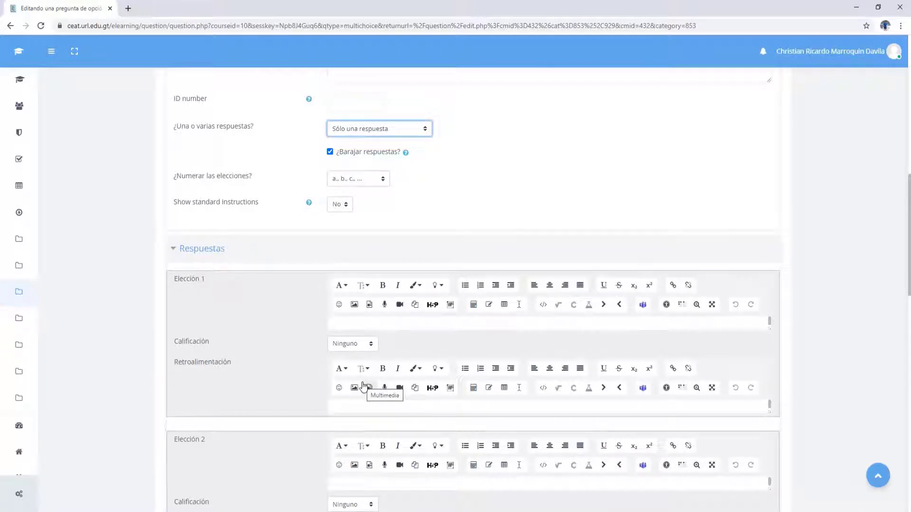
{"action": "scroll", "coordinate": [363, 386], "scroll_direction": "down", "scroll_amount": 1}
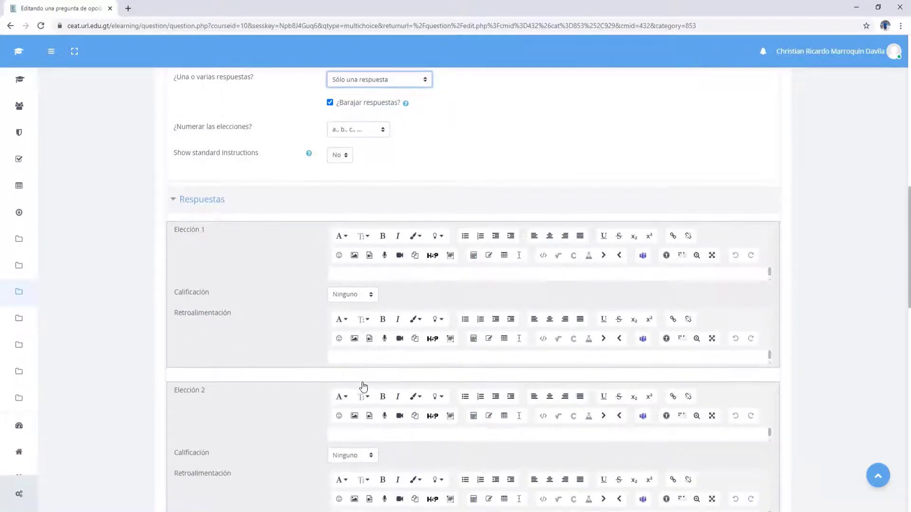
Enter "Pinabete" as answer choice 1 and set its grade to 100%.
{"action": "left_click", "coordinate": [372, 274]}
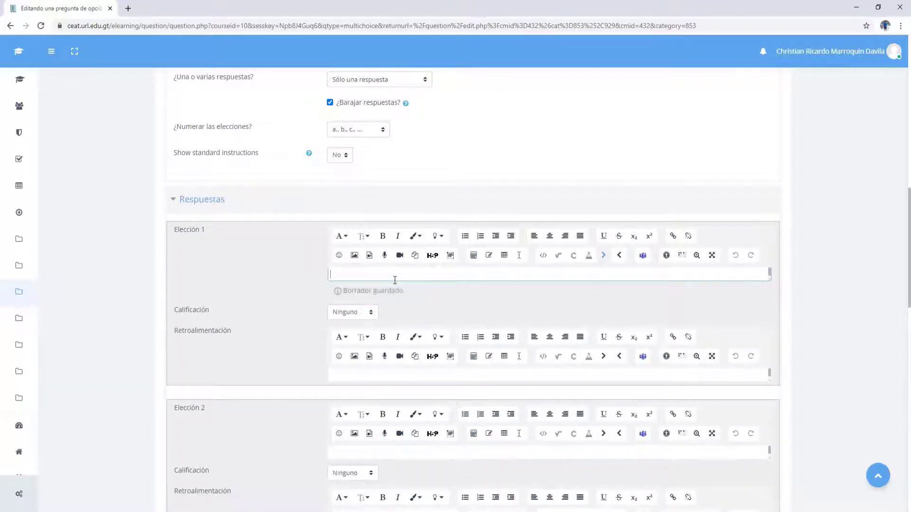
{"action": "left_click", "coordinate": [374, 313]}
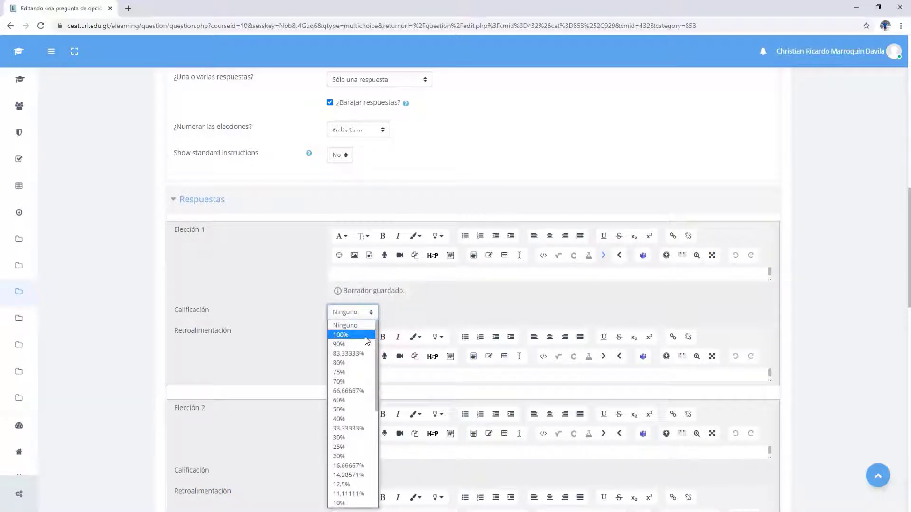
{"action": "left_click", "coordinate": [428, 276]}
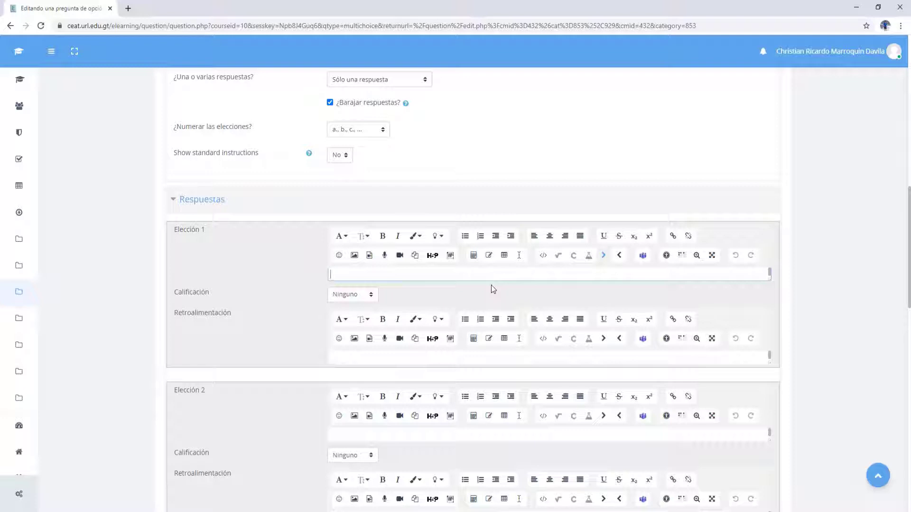
{"action": "type", "text": "Pinabete"}
{"action": "left_click", "coordinate": [363, 295]}
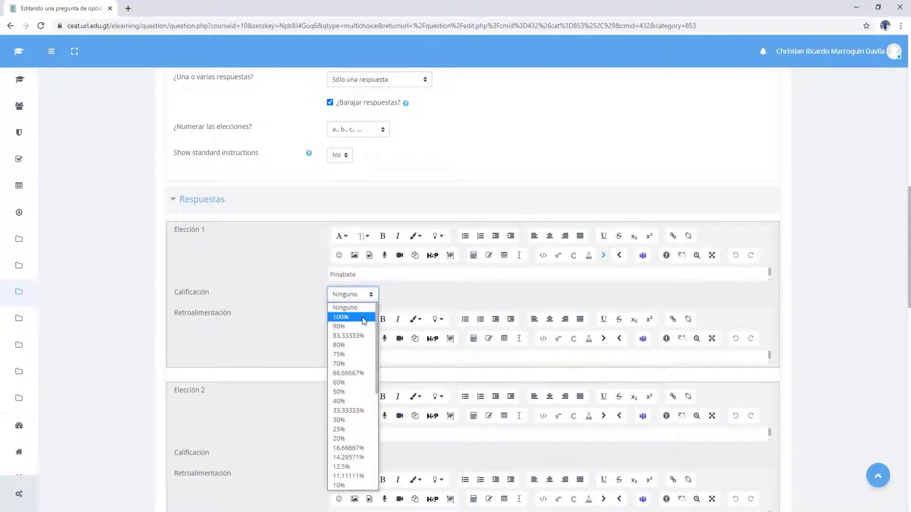
{"action": "left_click", "coordinate": [362, 316]}
Enter "Ceiba", "Limón" and "Cedro" as answer choices 2, 3 and 4.
{"action": "scroll", "coordinate": [406, 306], "scroll_direction": "down", "scroll_amount": 2}
{"action": "left_click", "coordinate": [386, 336]}
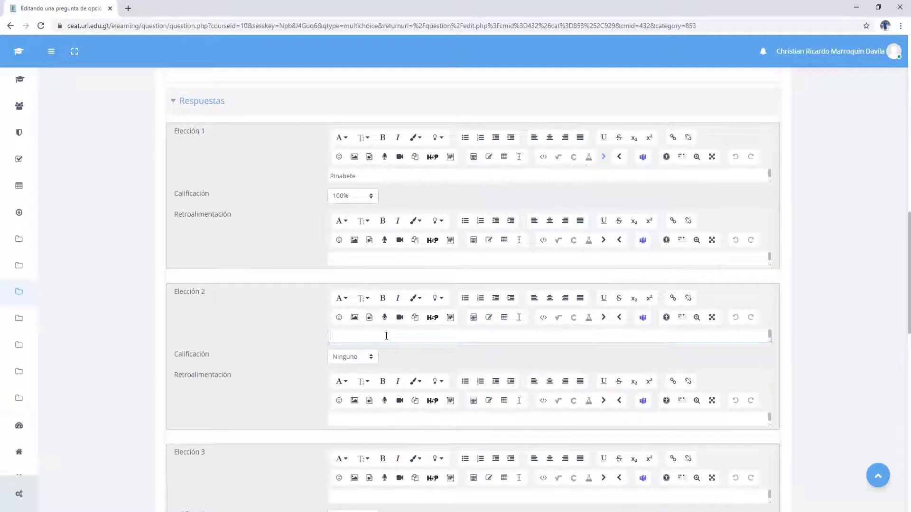
{"action": "type", "text": "Ceiba"}
{"action": "scroll", "coordinate": [199, 296], "scroll_direction": "down", "scroll_amount": 3}
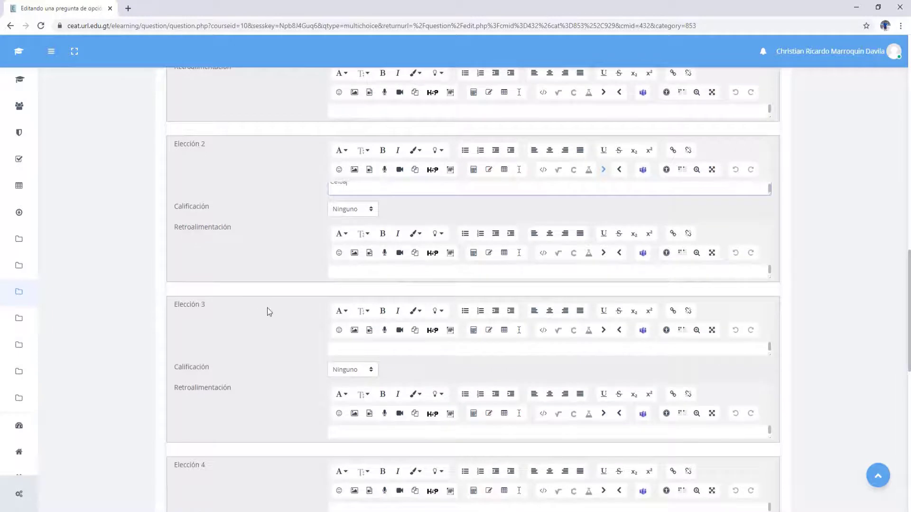
{"action": "left_click", "coordinate": [381, 346]}
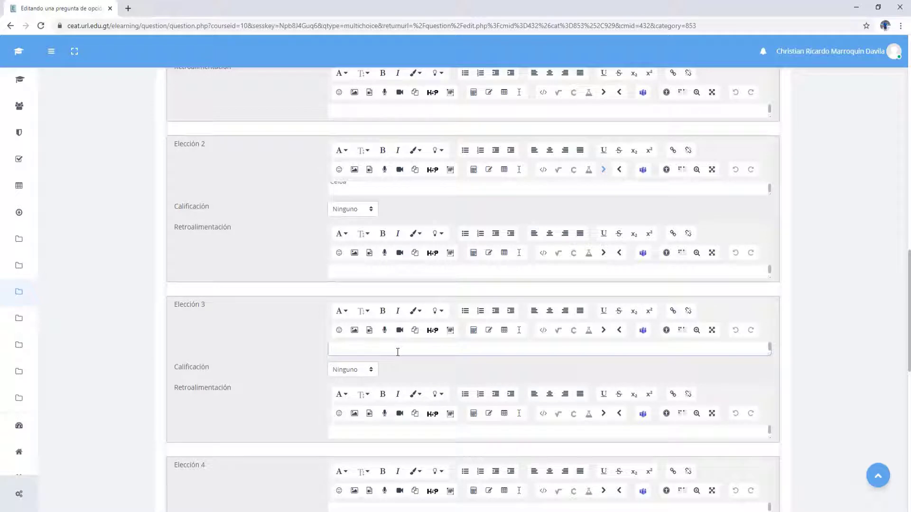
{"action": "type", "text": "Limón"}
{"action": "scroll", "coordinate": [386, 326], "scroll_direction": "down", "scroll_amount": 3}
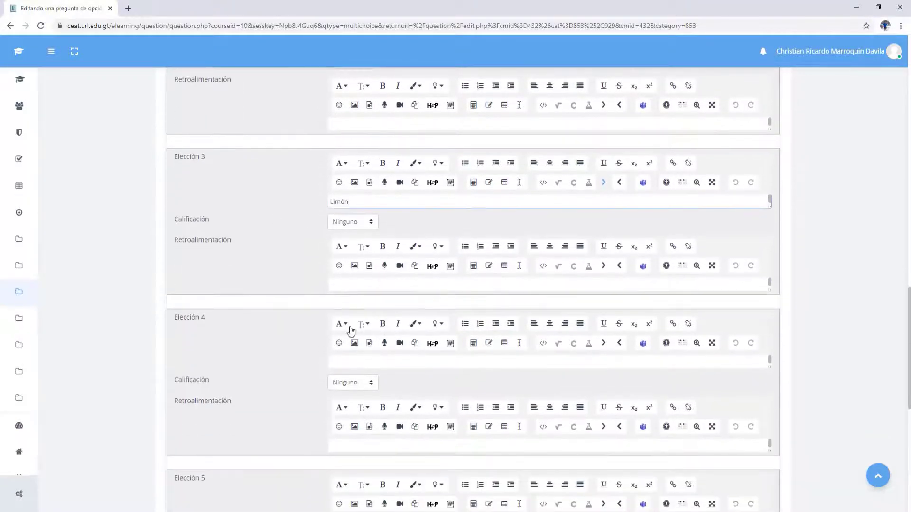
{"action": "left_click", "coordinate": [396, 359]}
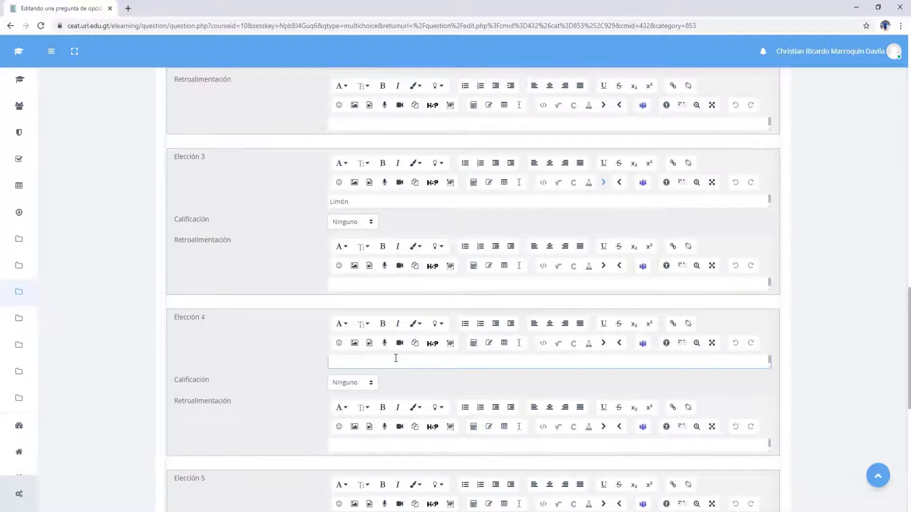
{"action": "type", "text": "Cedro"}
Add blank spaces for three more answer choices to the question.
{"action": "scroll", "coordinate": [396, 358], "scroll_direction": "up", "scroll_amount": 3}
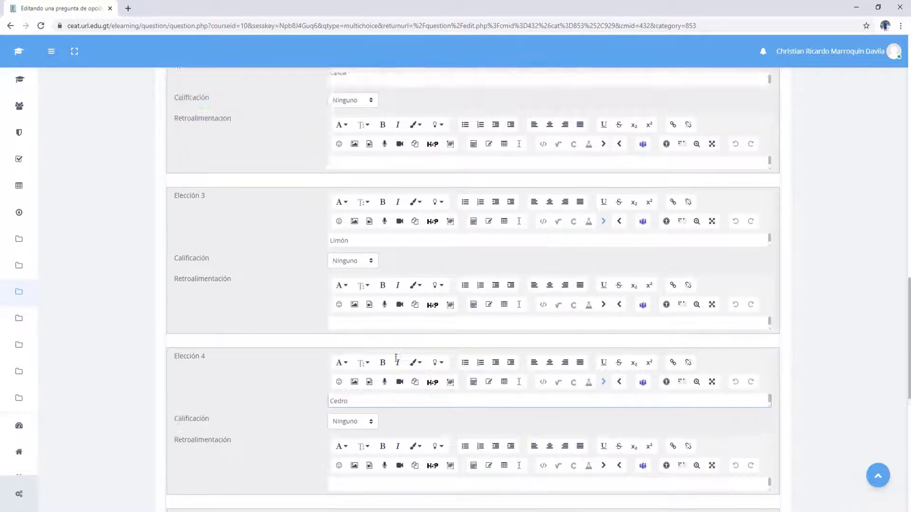
{"action": "scroll", "coordinate": [396, 362], "scroll_direction": "down", "scroll_amount": 7}
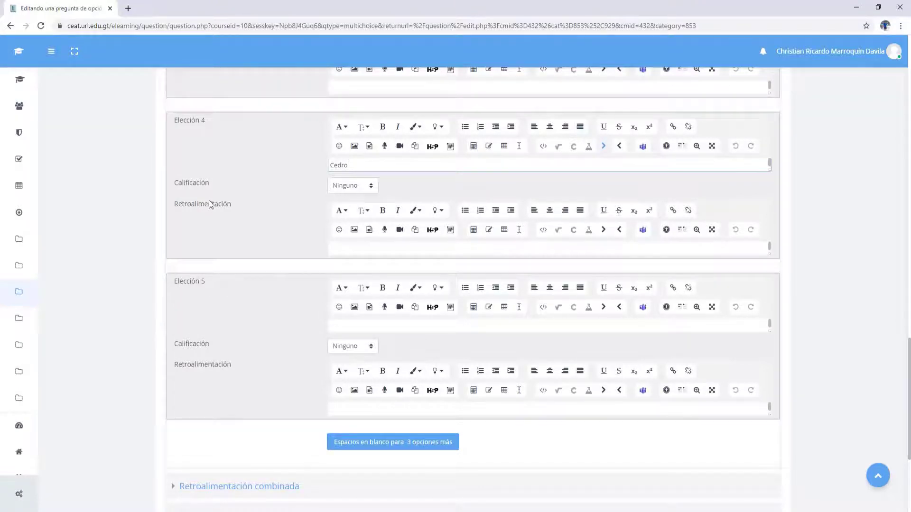
{"action": "left_click", "coordinate": [407, 445]}
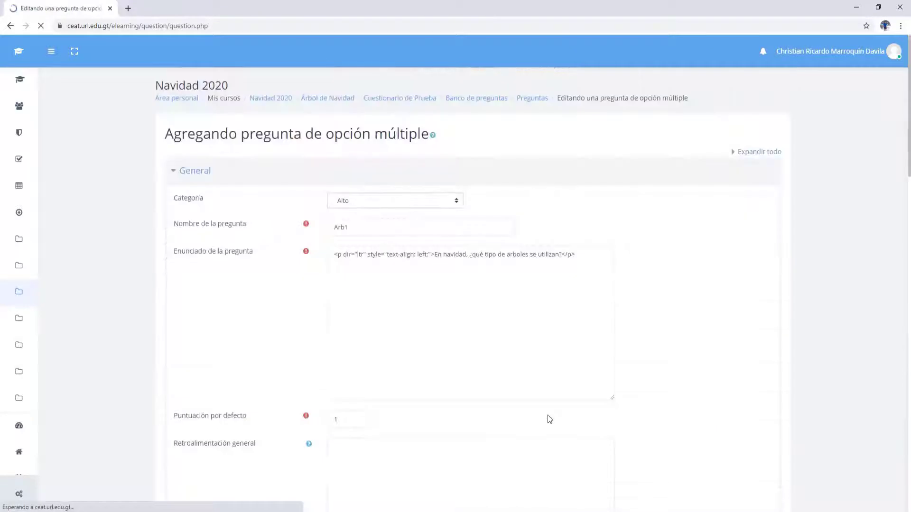
Look through all of the question's answer choices with their grades and individual feedback fields.
{"action": "scroll", "coordinate": [548, 415], "scroll_direction": "down", "scroll_amount": 20}
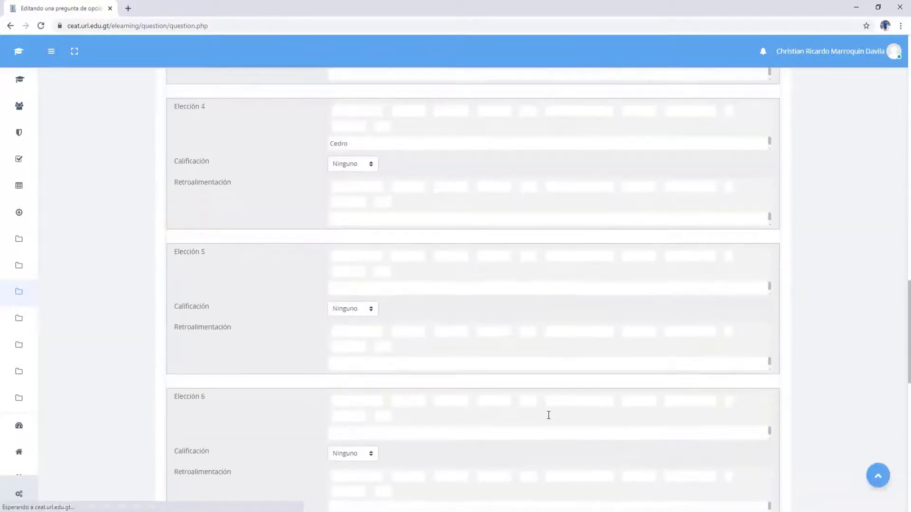
{"action": "scroll", "coordinate": [549, 415], "scroll_direction": "down", "scroll_amount": 6}
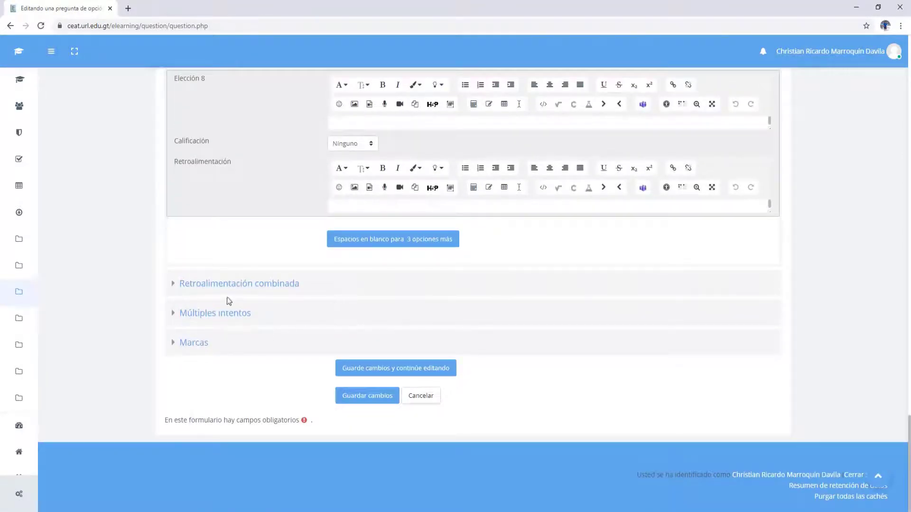
{"action": "scroll", "coordinate": [241, 218], "scroll_direction": "up", "scroll_amount": 4}
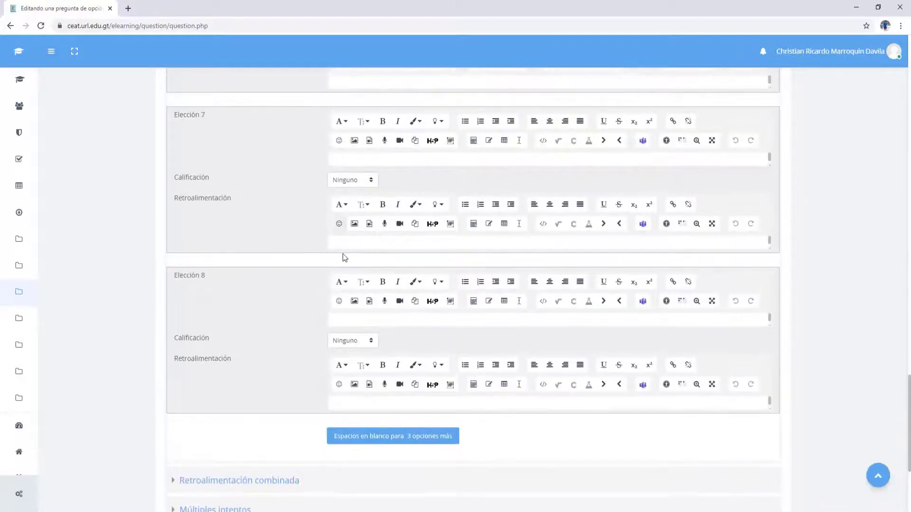
{"action": "scroll", "coordinate": [299, 264], "scroll_direction": "up", "scroll_amount": 17}
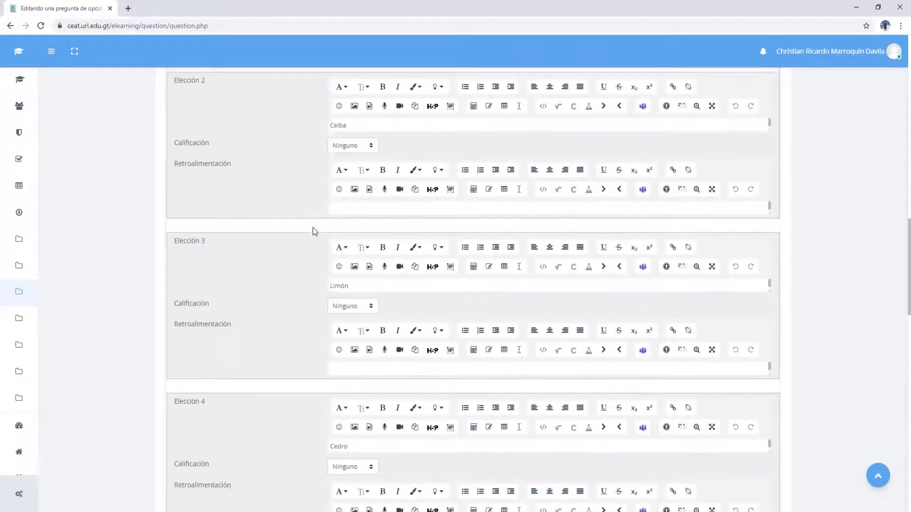
{"action": "scroll", "coordinate": [271, 230], "scroll_direction": "up", "scroll_amount": 3}
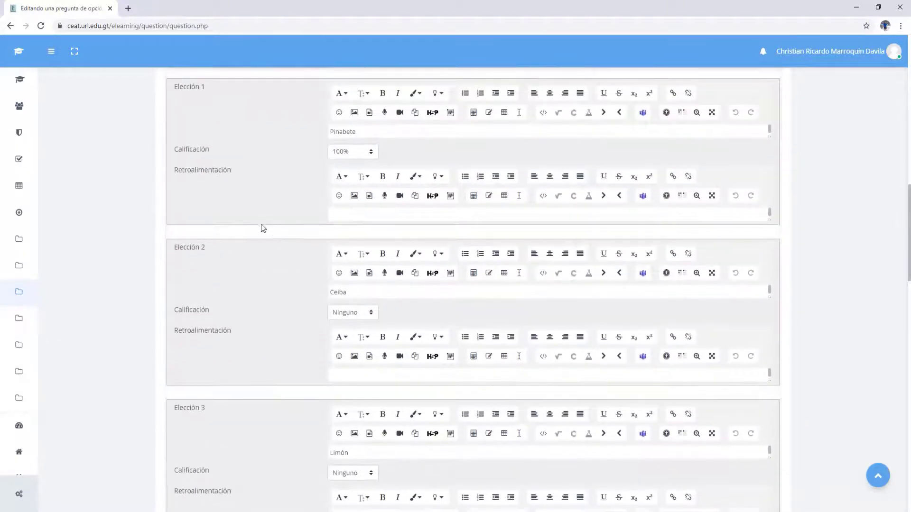
{"action": "left_click", "coordinate": [343, 215]}
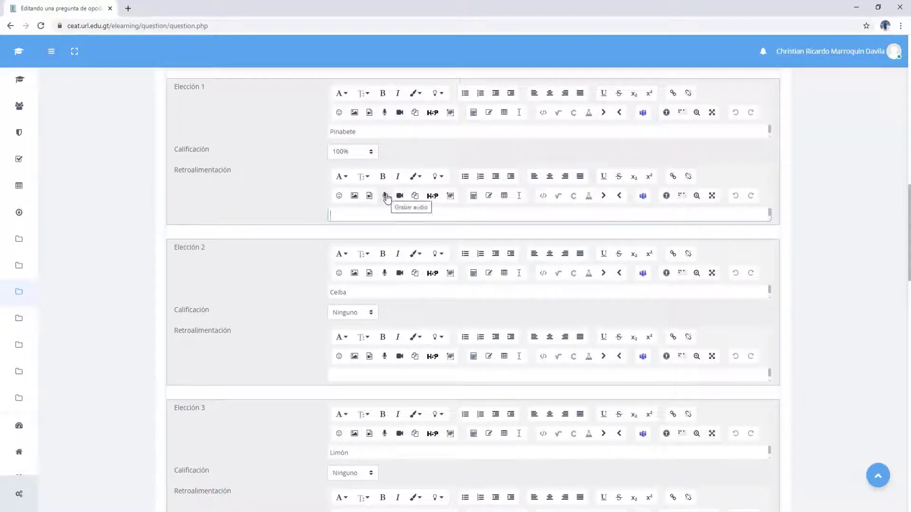
{"action": "scroll", "coordinate": [400, 265], "scroll_direction": "down", "scroll_amount": 2}
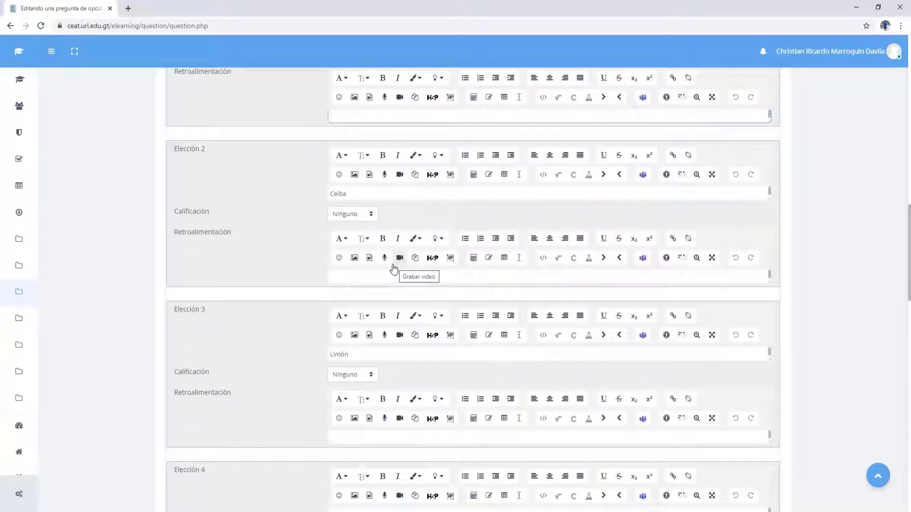
{"action": "scroll", "coordinate": [392, 270], "scroll_direction": "down", "scroll_amount": 12}
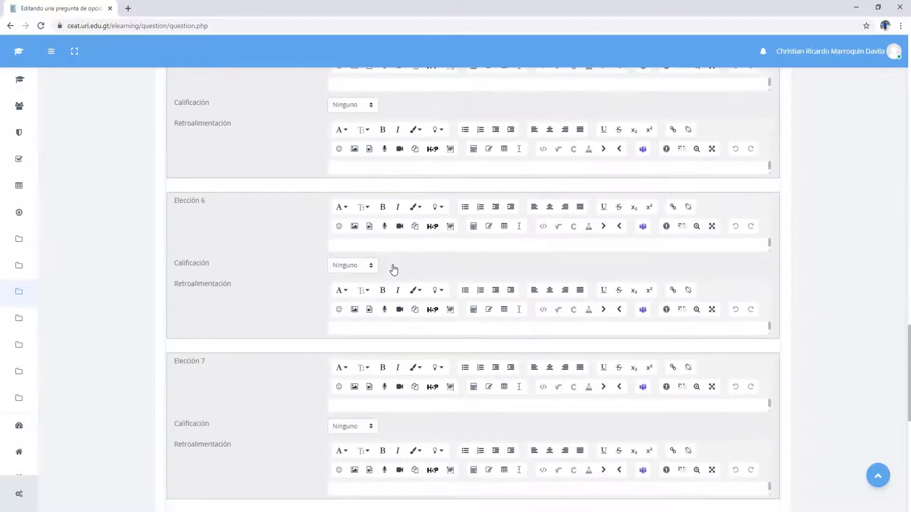
{"action": "scroll", "coordinate": [393, 267], "scroll_direction": "down", "scroll_amount": 9}
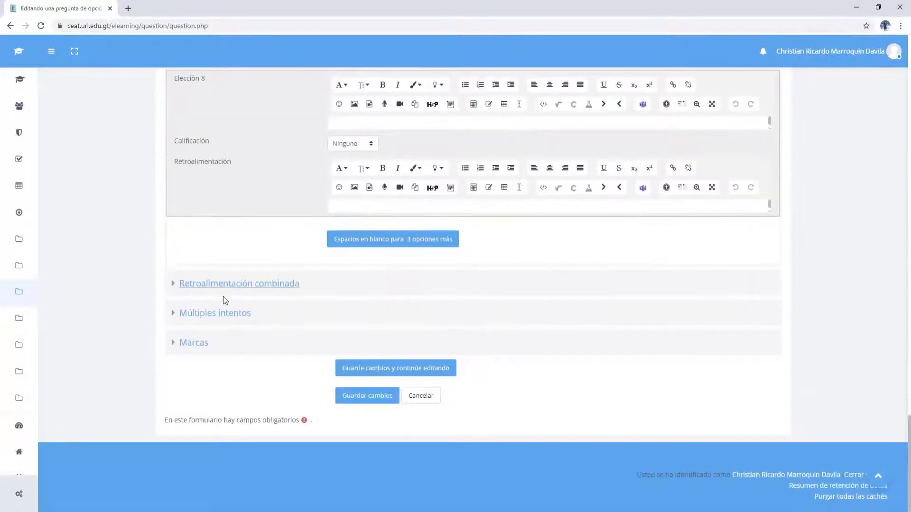
Expand the combined feedback and extend the text for any correct answer to "Respuesta correcta. Muy bien.".
{"action": "left_click", "coordinate": [175, 286]}
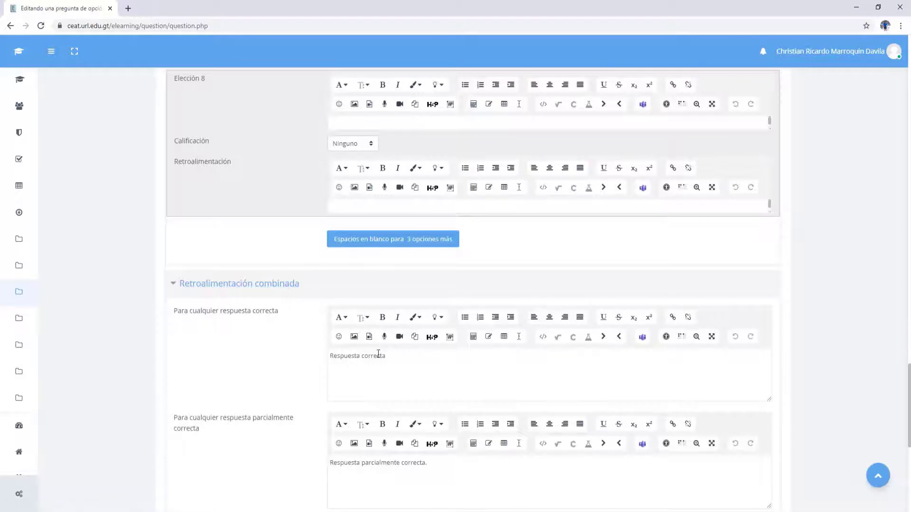
{"action": "scroll", "coordinate": [289, 241], "scroll_direction": "down", "scroll_amount": 3}
{"action": "left_click", "coordinate": [366, 208]}
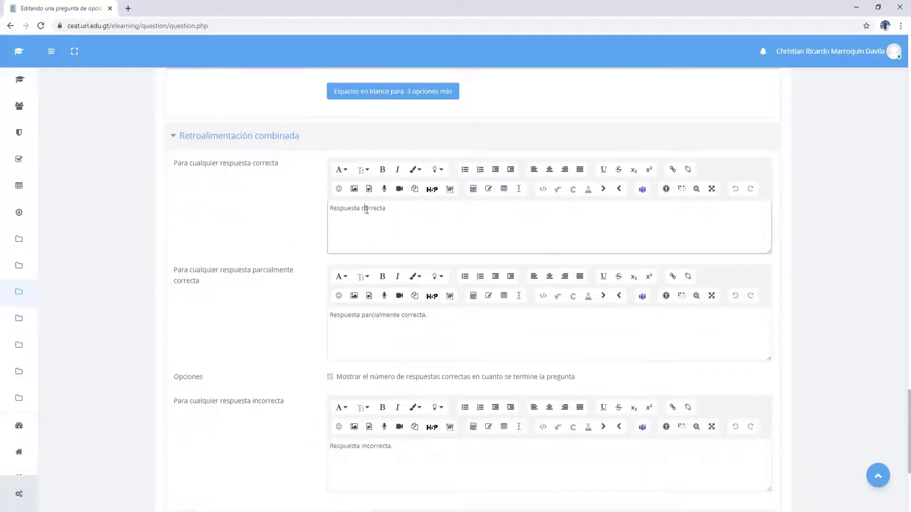
{"action": "double_click", "coordinate": [365, 208]}
{"action": "left_click", "coordinate": [421, 212]}
{"action": "type", "text": "Muy bien."}
Extend the combined feedback for any incorrect answer to "Respuesta incorrecta. Debes revisar este concepto.".
{"action": "left_click", "coordinate": [442, 317]}
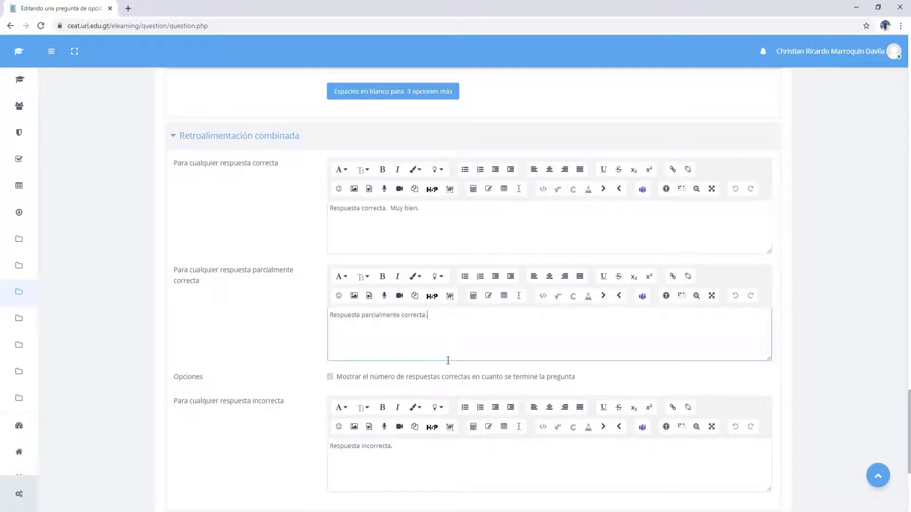
{"action": "type", "text": "."}
{"action": "scroll", "coordinate": [392, 369], "scroll_direction": "down", "scroll_amount": 3}
{"action": "left_click", "coordinate": [402, 323]}
{"action": "type", "text": "D"}
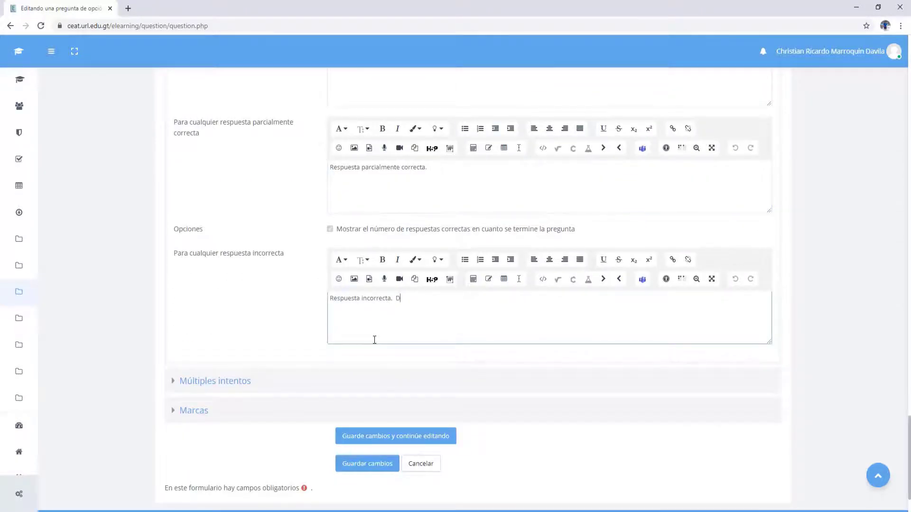
{"action": "type", "text": "ebes revisar este concepto."}
Review the penalty and hint settings for multiple attempts, and save the question.
{"action": "scroll", "coordinate": [279, 341], "scroll_direction": "down", "scroll_amount": 2}
{"action": "left_click", "coordinate": [193, 318]}
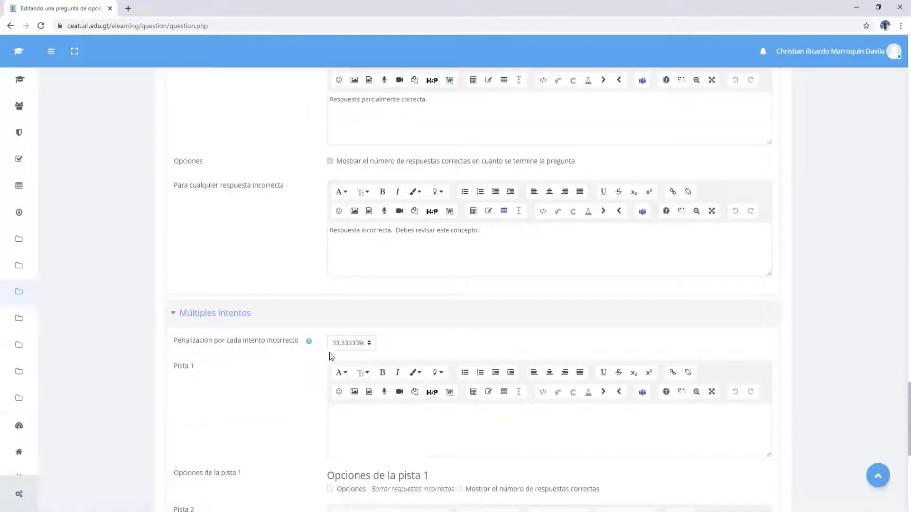
{"action": "scroll", "coordinate": [332, 358], "scroll_direction": "down", "scroll_amount": 1}
{"action": "scroll", "coordinate": [332, 358], "scroll_direction": "down", "scroll_amount": 2}
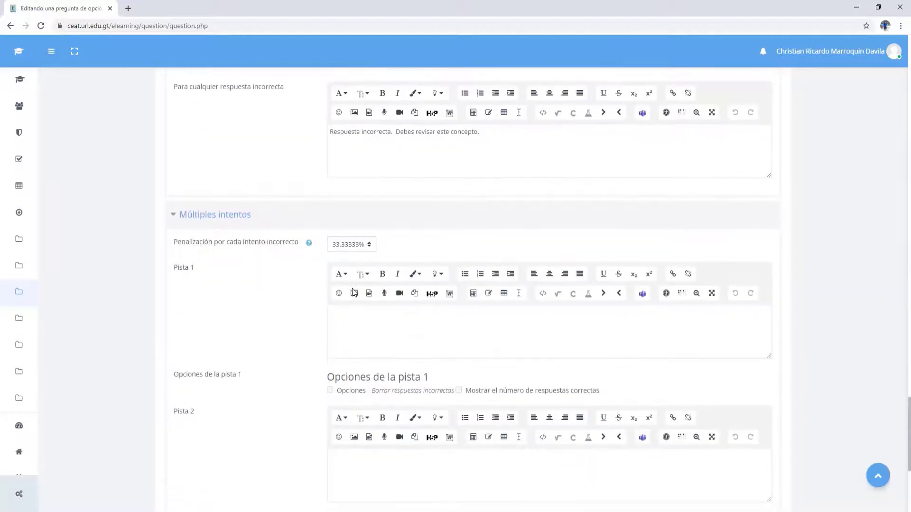
{"action": "scroll", "coordinate": [346, 332], "scroll_direction": "down", "scroll_amount": 1}
{"action": "scroll", "coordinate": [346, 364], "scroll_direction": "down", "scroll_amount": 5}
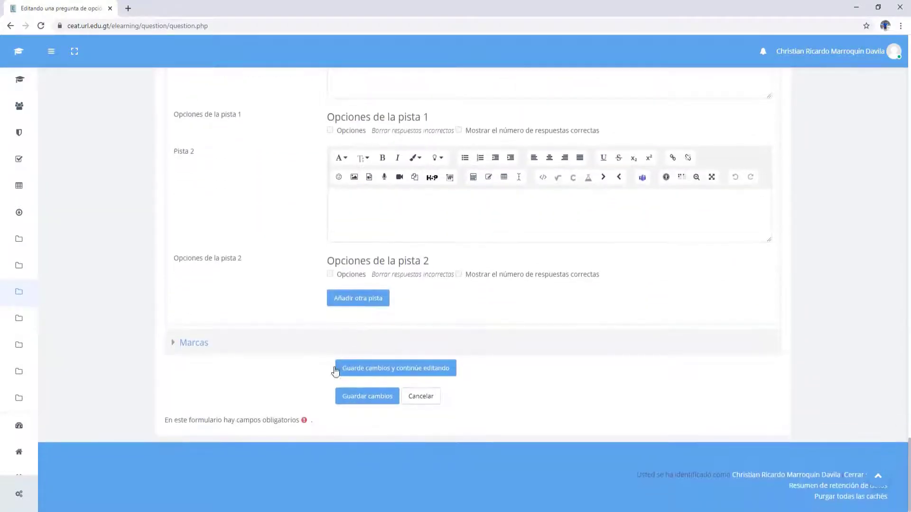
{"action": "left_click", "coordinate": [354, 398]}
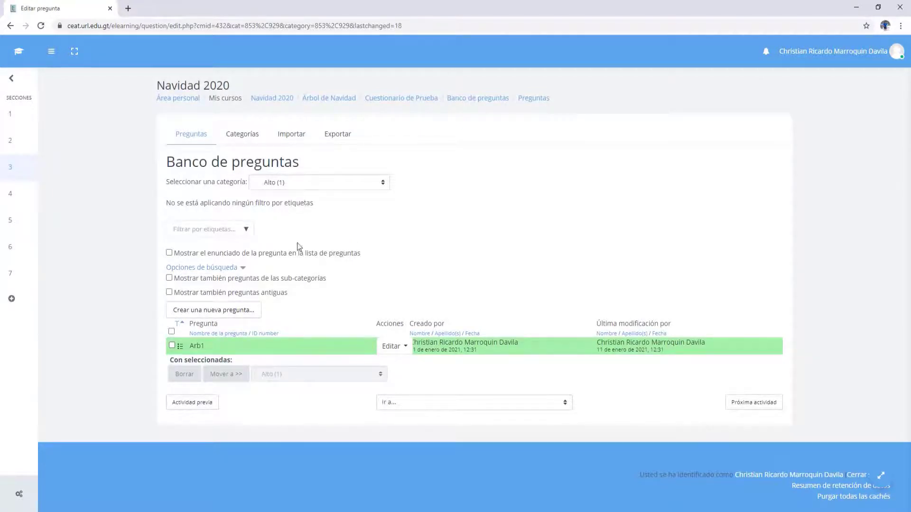
Add a new Verdadero/Falso question to the Alto category and name it Arb2.
{"action": "left_click", "coordinate": [201, 311]}
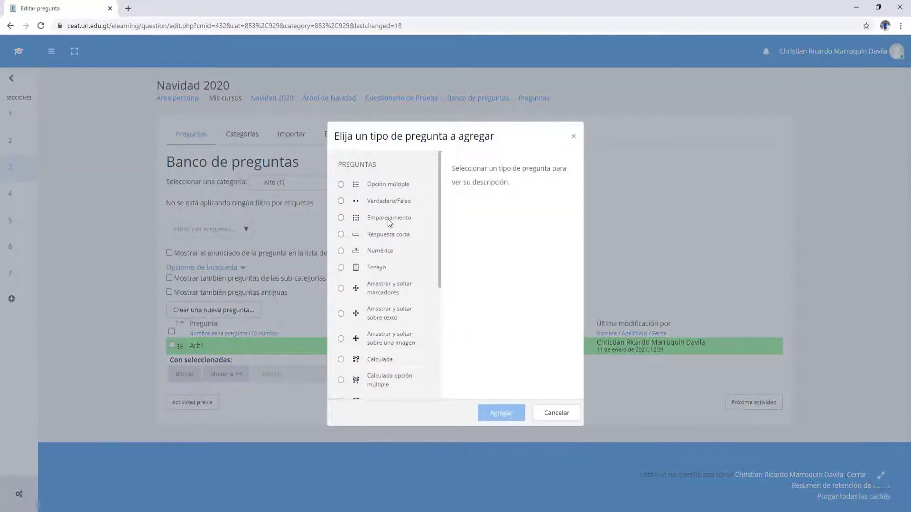
{"action": "left_click", "coordinate": [386, 199]}
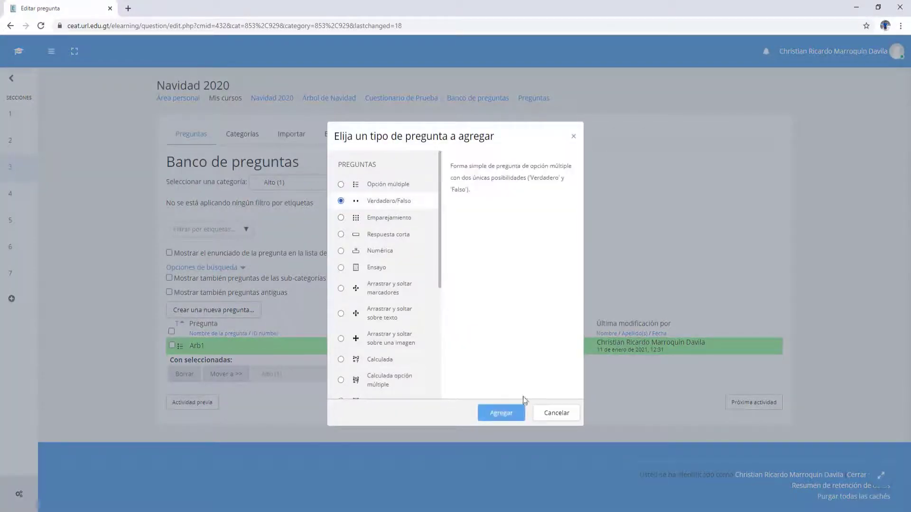
{"action": "left_click", "coordinate": [504, 414]}
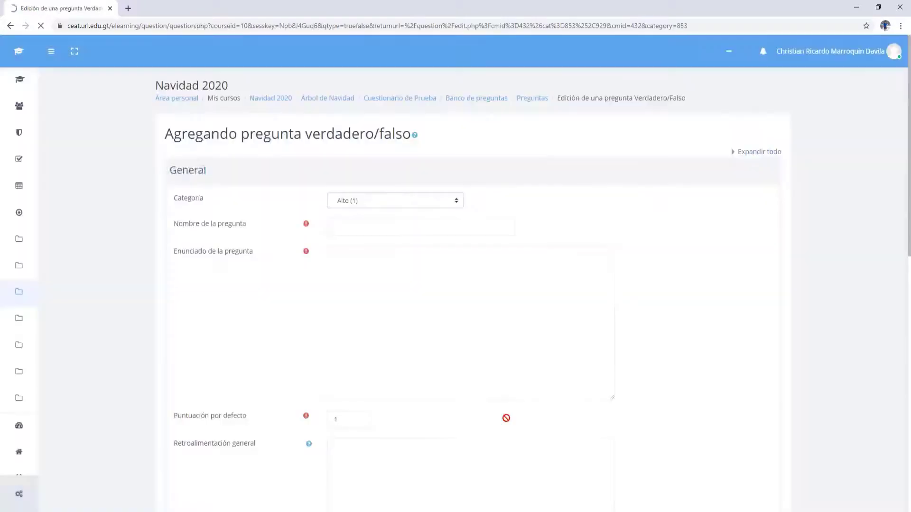
{"action": "left_click", "coordinate": [427, 229]}
{"action": "type", "text": "Arb2"}
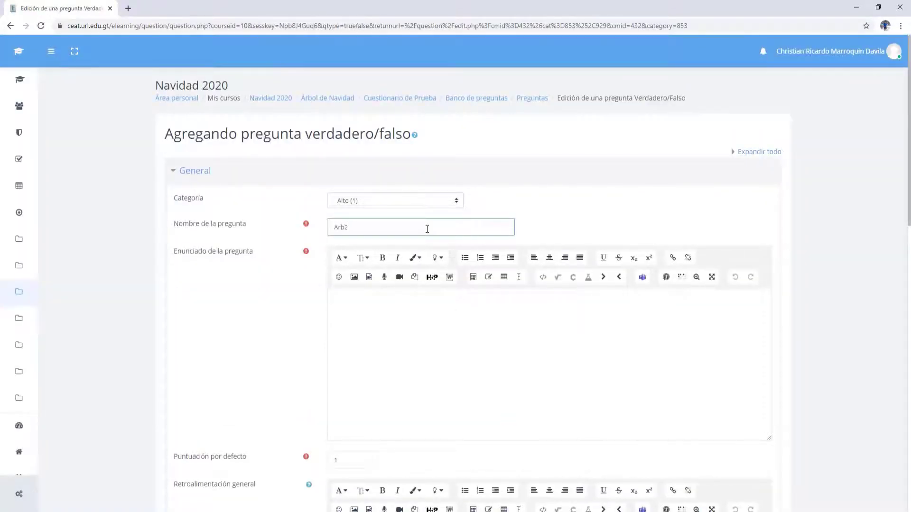
Enter "El arbol de navidad se decora con fuego." as the question text of Arb2.
{"action": "scroll", "coordinate": [433, 247], "scroll_direction": "down", "scroll_amount": 2}
{"action": "left_click", "coordinate": [433, 247]}
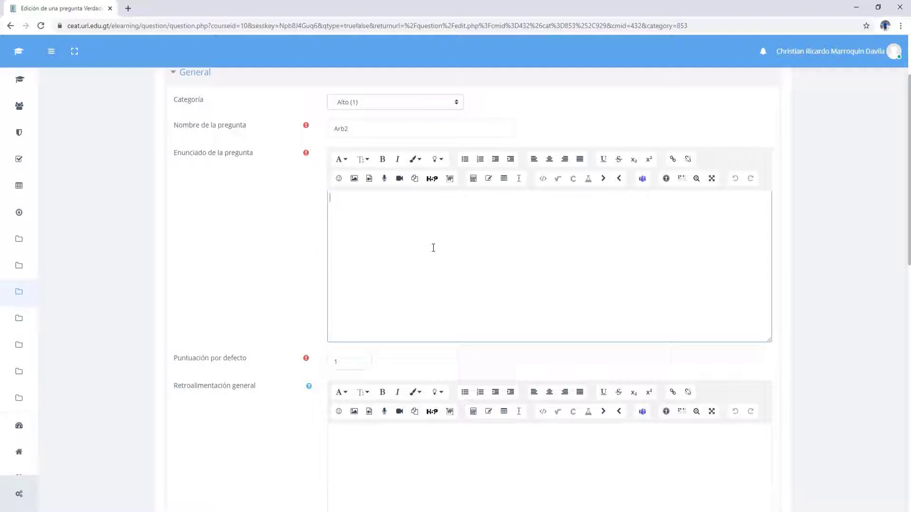
{"action": "type", "text": "l arbol de navidad se"}
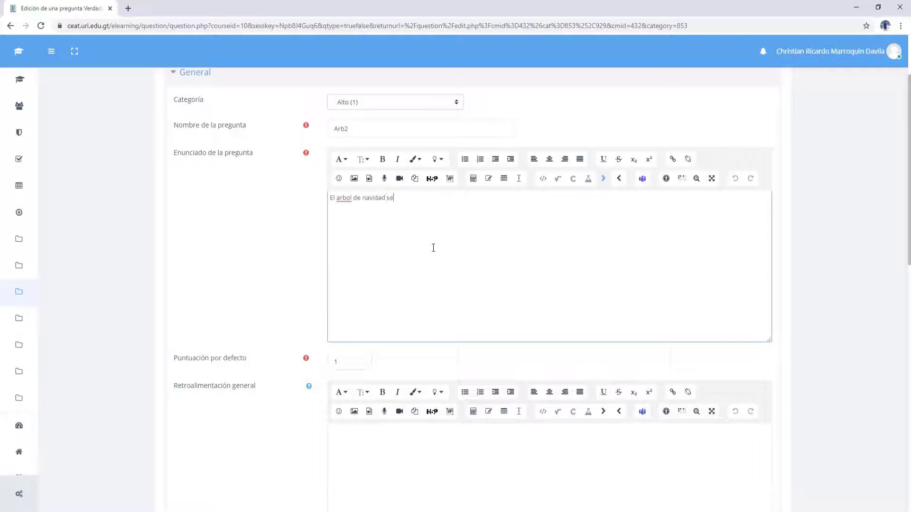
{"action": "type", "text": " decora con fuego."}
Keep Falso as the correct answer, look over the feedback fields for both answers, and save the question.
{"action": "scroll", "coordinate": [569, 275], "scroll_direction": "down", "scroll_amount": 1}
{"action": "scroll", "coordinate": [451, 325], "scroll_direction": "down", "scroll_amount": 3}
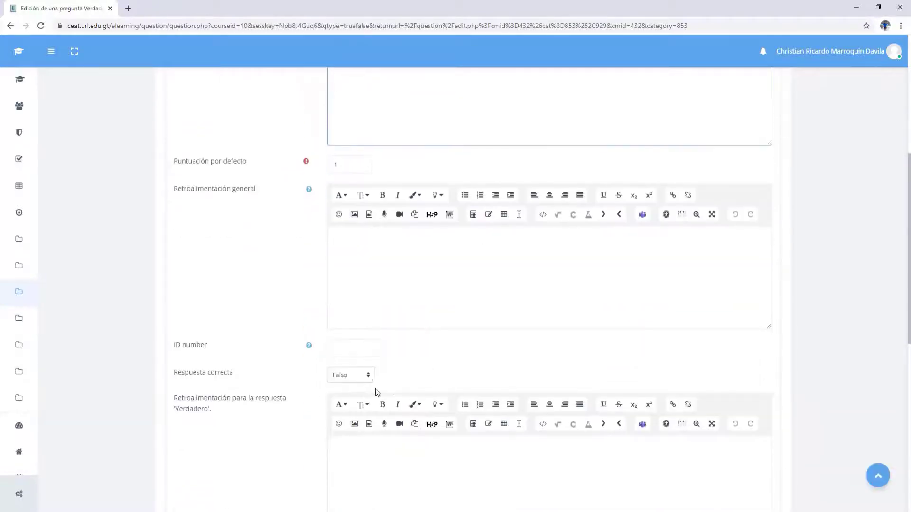
{"action": "left_click", "coordinate": [347, 377]}
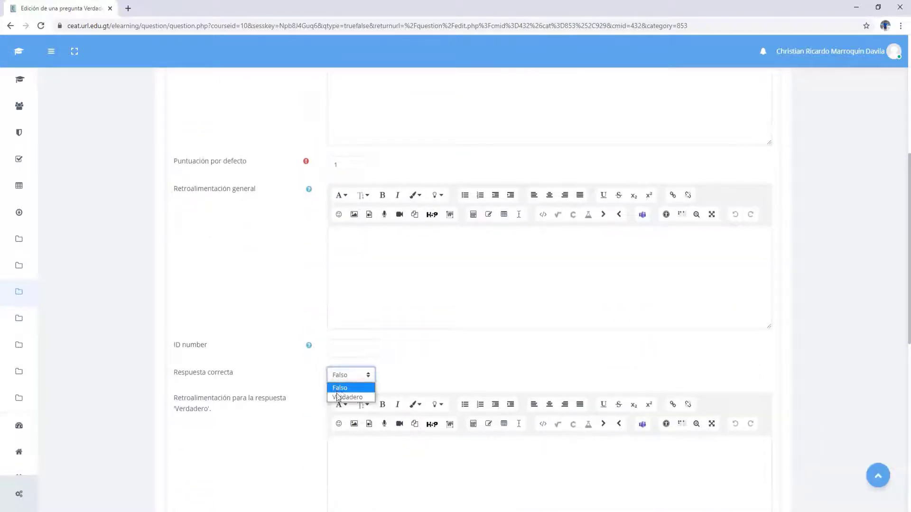
{"action": "left_click", "coordinate": [419, 372]}
{"action": "scroll", "coordinate": [490, 365], "scroll_direction": "down", "scroll_amount": 4}
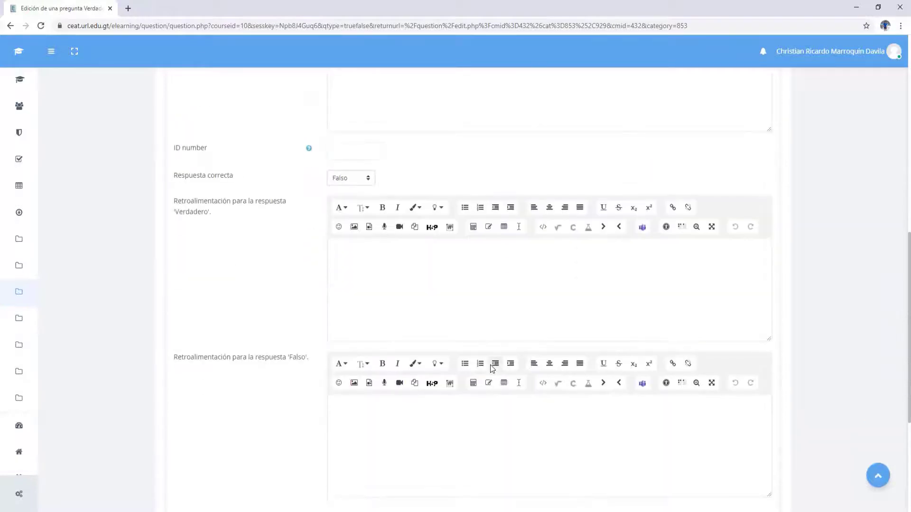
{"action": "scroll", "coordinate": [492, 368], "scroll_direction": "down", "scroll_amount": 5}
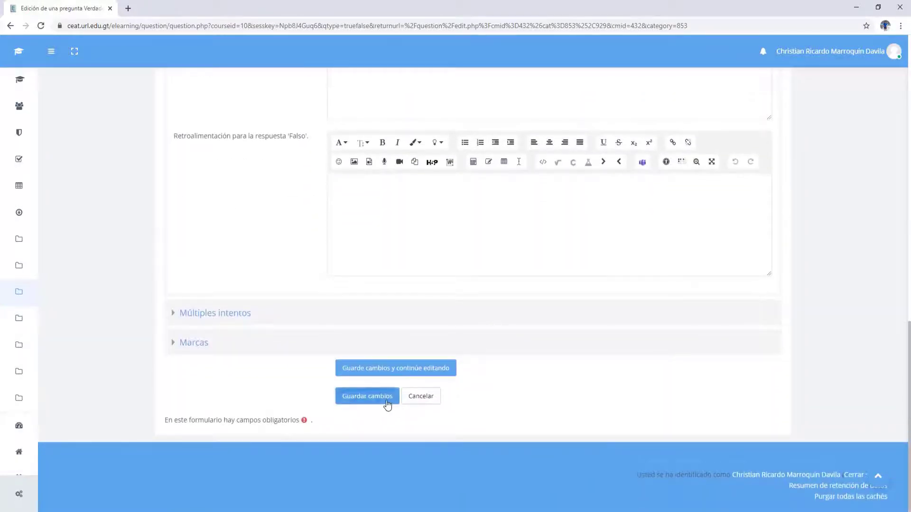
{"action": "left_click", "coordinate": [387, 404]}
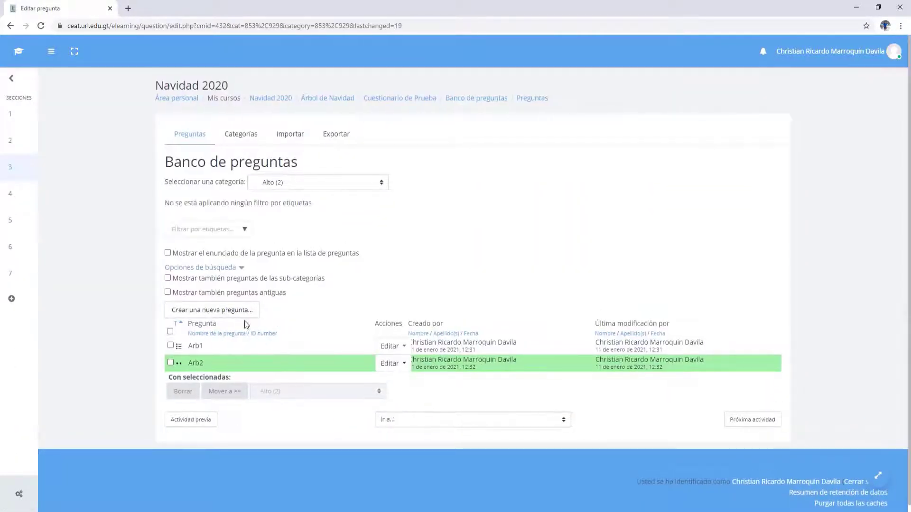
Switch the question bank to the Bajo category and start a new Emparejamiento question there.
{"action": "left_click", "coordinate": [239, 315]}
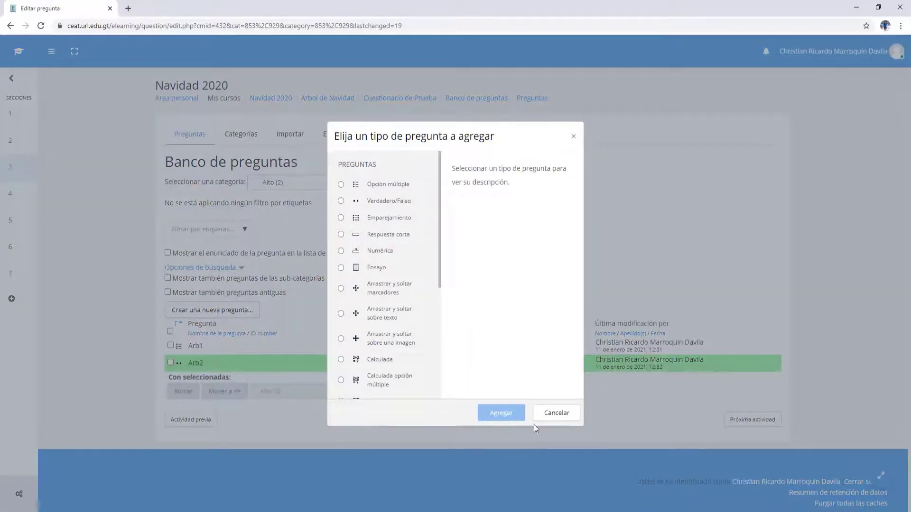
{"action": "left_click", "coordinate": [545, 411]}
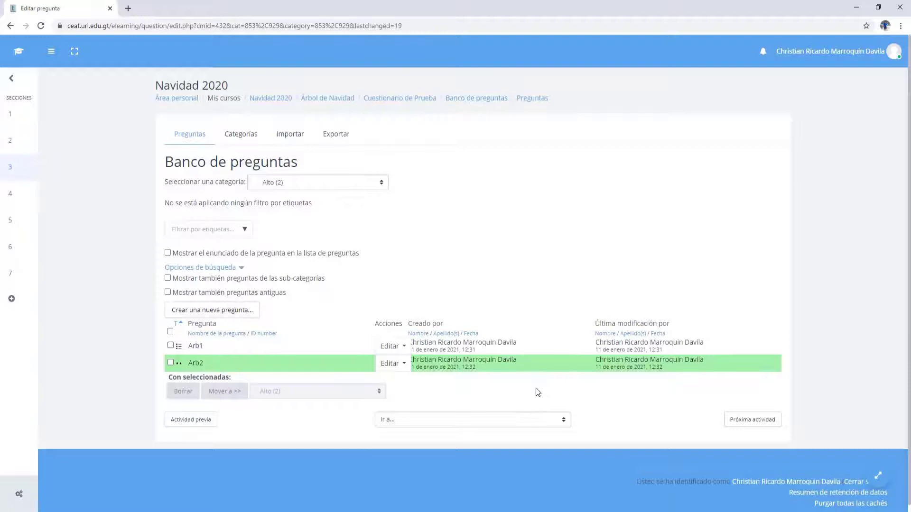
{"action": "left_click", "coordinate": [319, 180]}
{"action": "left_click", "coordinate": [312, 234]}
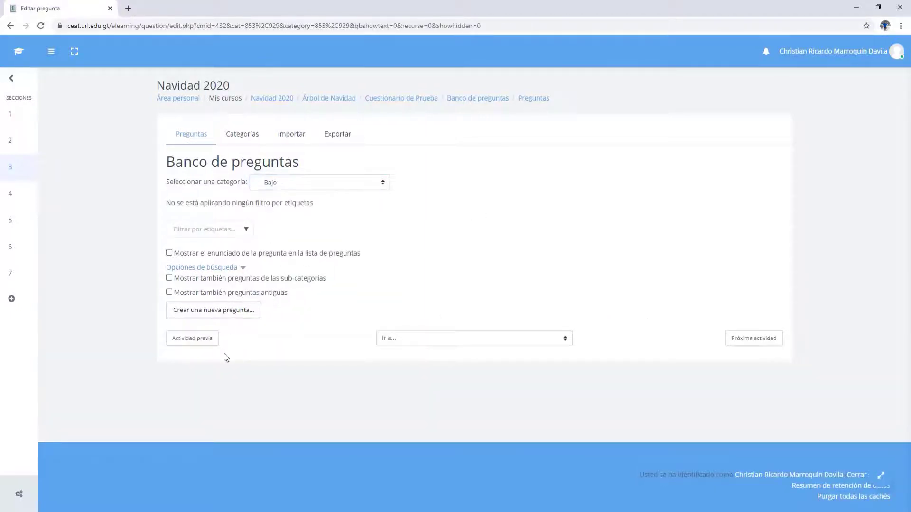
{"action": "left_click", "coordinate": [199, 314]}
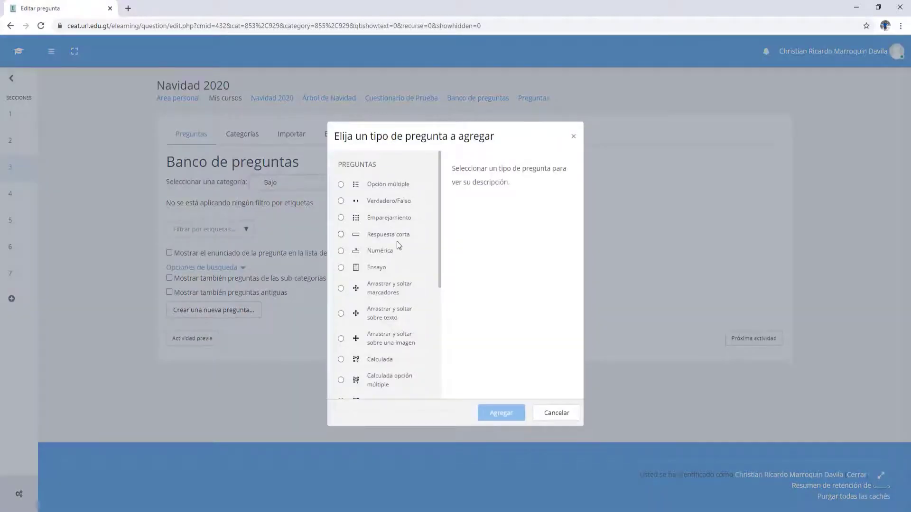
{"action": "left_click_drag", "start_coordinate": [386, 235], "coordinate": [383, 217]}
{"action": "left_click", "coordinate": [383, 218]}
{"action": "left_click", "coordinate": [491, 415]}
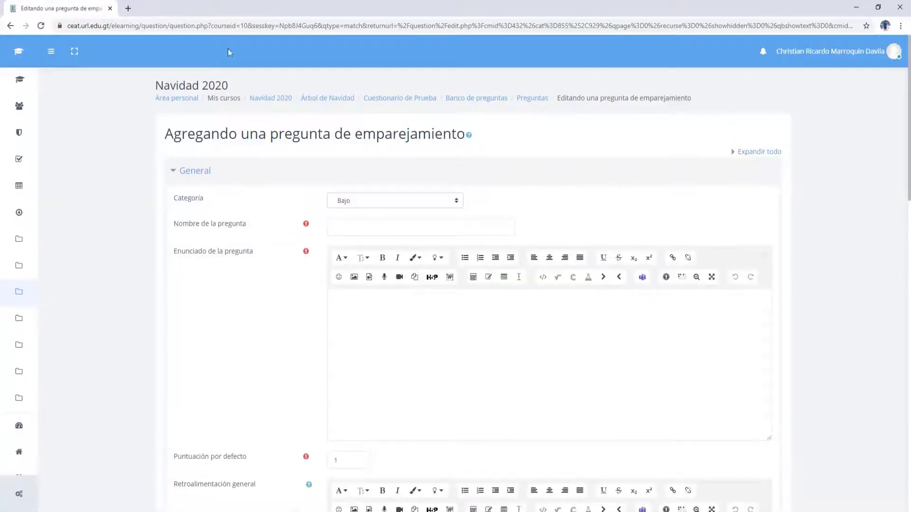
Name the question Arb3 and enter the text "Relacione los conceptos del lado izquierdo con las definiciones del lado derecho.".
{"action": "left_click", "coordinate": [393, 232]}
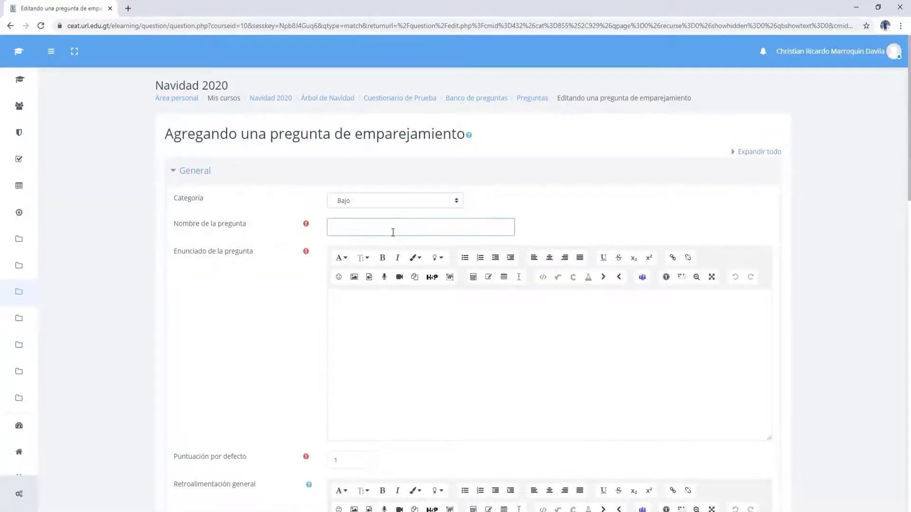
{"action": "type", "text": "Arb3"}
{"action": "left_click", "coordinate": [422, 310]}
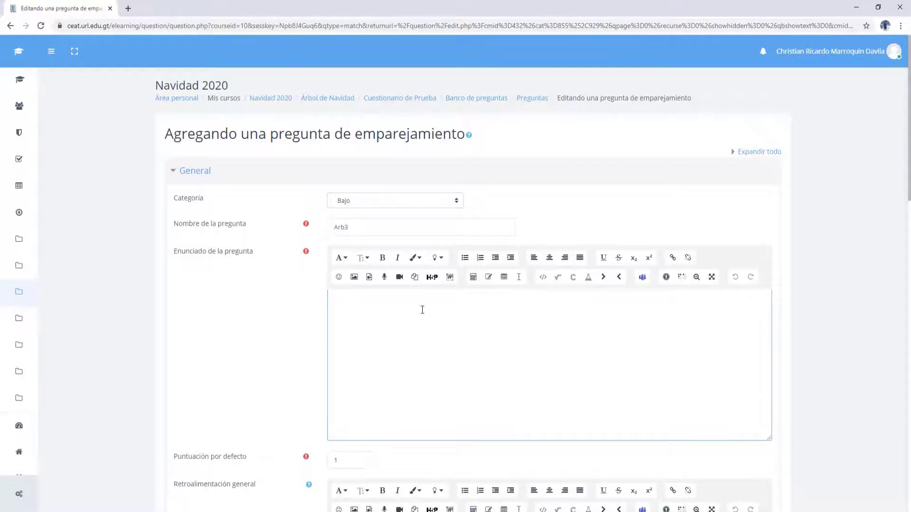
{"action": "type", "text": "Relaciones"}
{"action": "type", "text": "los conceptos del lado"}
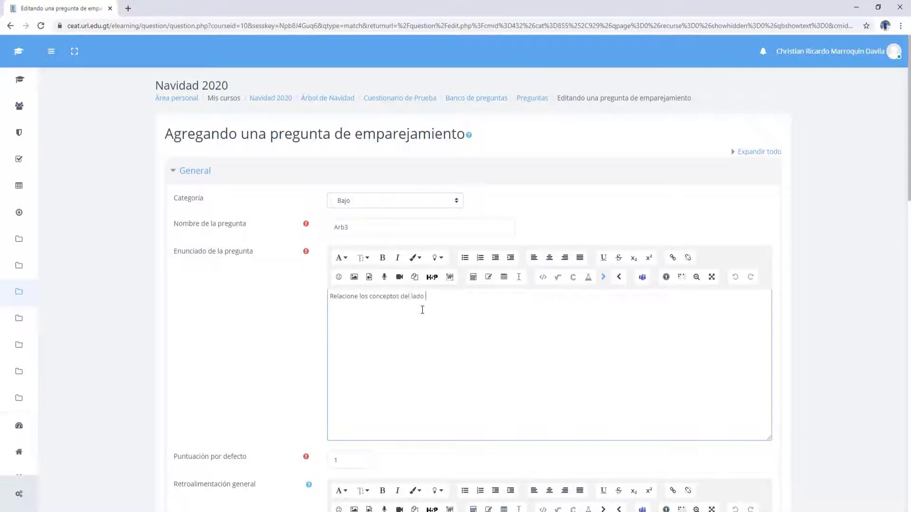
{"action": "type", "text": " izquierdo con las definiciones del lado derecho"}
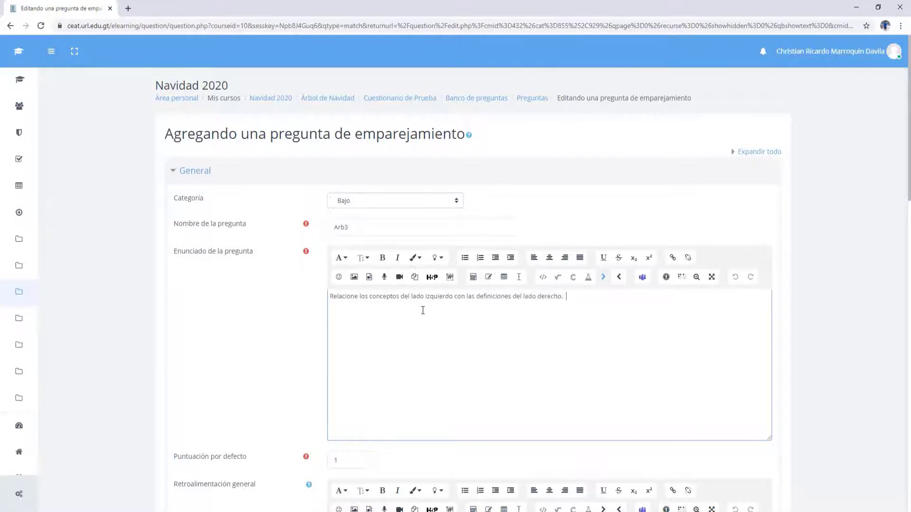
Fill in the first matching pair with the question "Arbol de navidad" and the answer "Bombas".
{"action": "scroll", "coordinate": [422, 311], "scroll_direction": "down", "scroll_amount": 8}
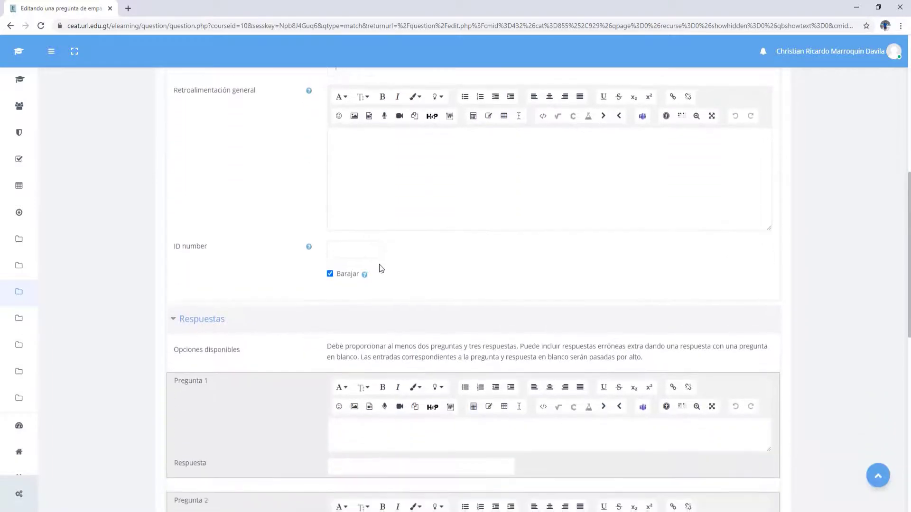
{"action": "scroll", "coordinate": [379, 268], "scroll_direction": "up", "scroll_amount": 1}
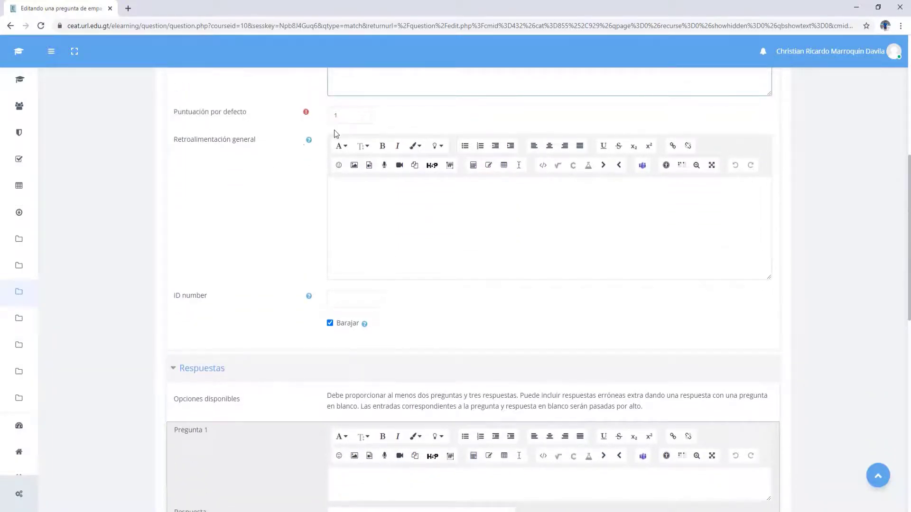
{"action": "scroll", "coordinate": [374, 261], "scroll_direction": "down", "scroll_amount": 4}
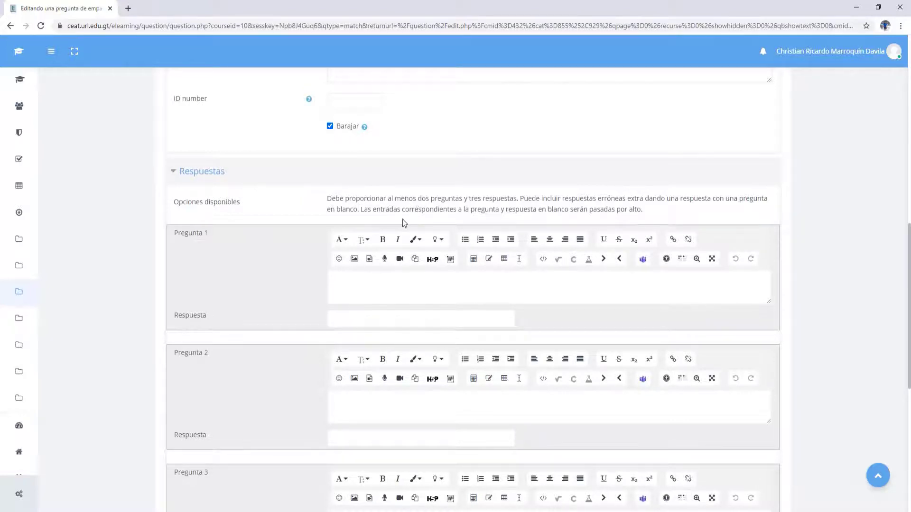
{"action": "left_click", "coordinate": [385, 280]}
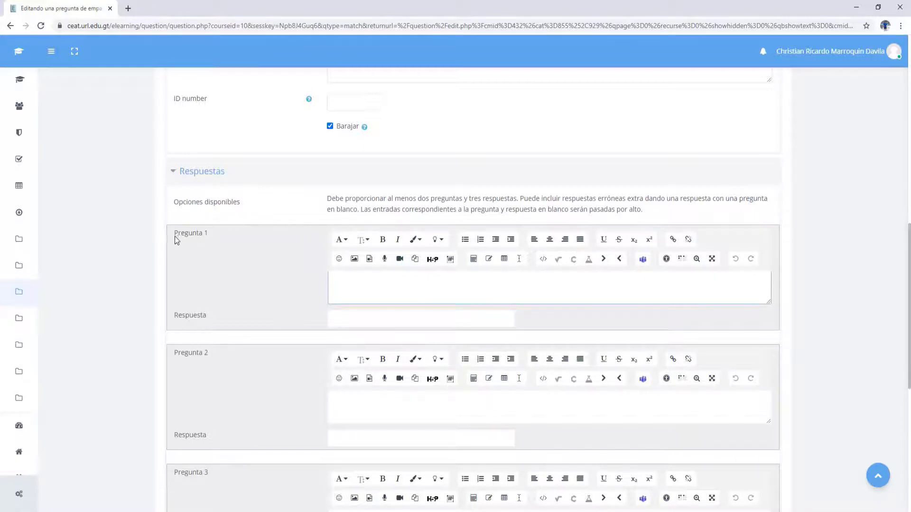
{"action": "left_click_drag", "start_coordinate": [173, 235], "coordinate": [199, 232]}
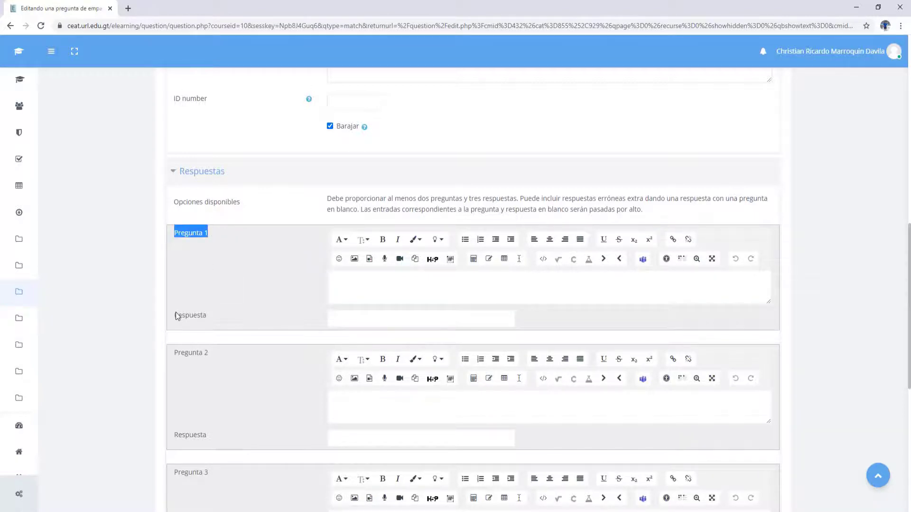
{"action": "left_click_drag", "start_coordinate": [174, 317], "coordinate": [218, 317]}
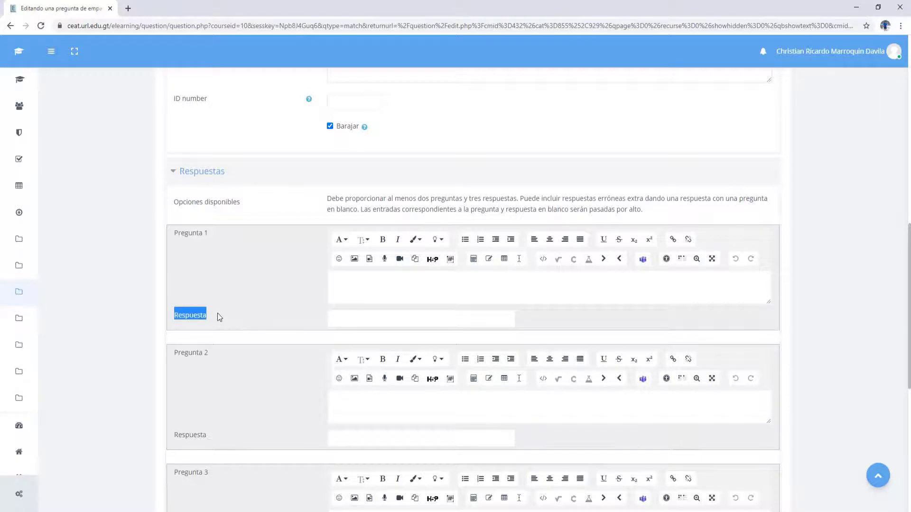
{"action": "left_click", "coordinate": [363, 278]}
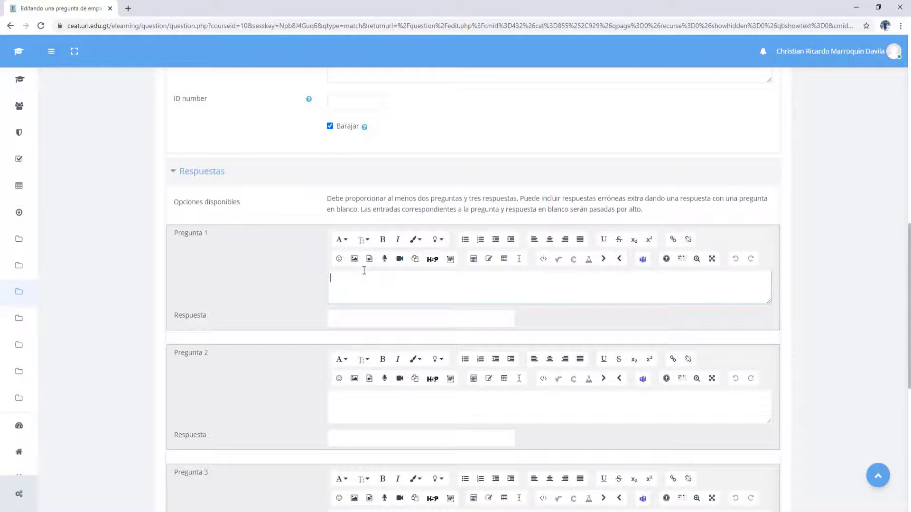
{"action": "type", "text": "Arbol de navidad"}
{"action": "key", "text": "Tab"}
{"action": "type", "text": "Bombas"}
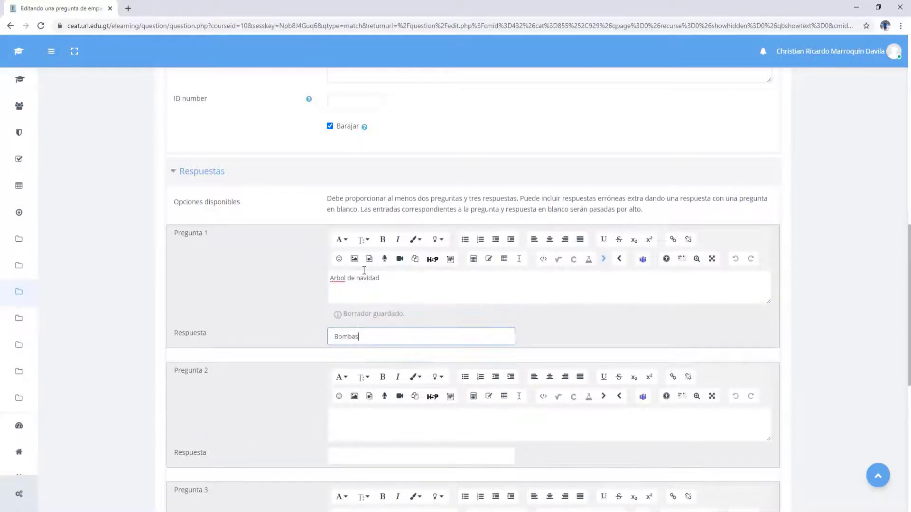
Fill in the second matching pair with the question "Nacimiento" and the answer "Imágenes".
{"action": "scroll", "coordinate": [365, 284], "scroll_direction": "down", "scroll_amount": 3}
{"action": "left_click", "coordinate": [359, 279]}
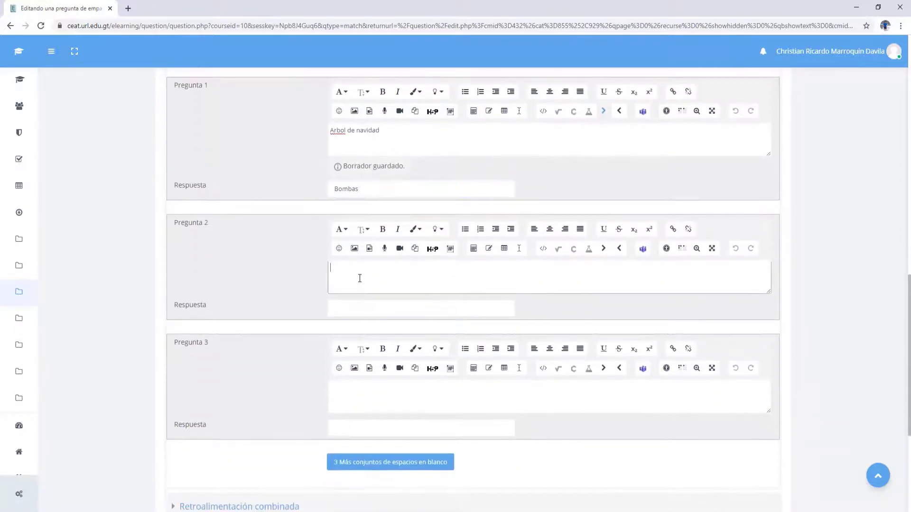
{"action": "type", "text": "Nacimiento"}
{"action": "key", "text": "Tab"}
{"action": "type", "text": "Im"}
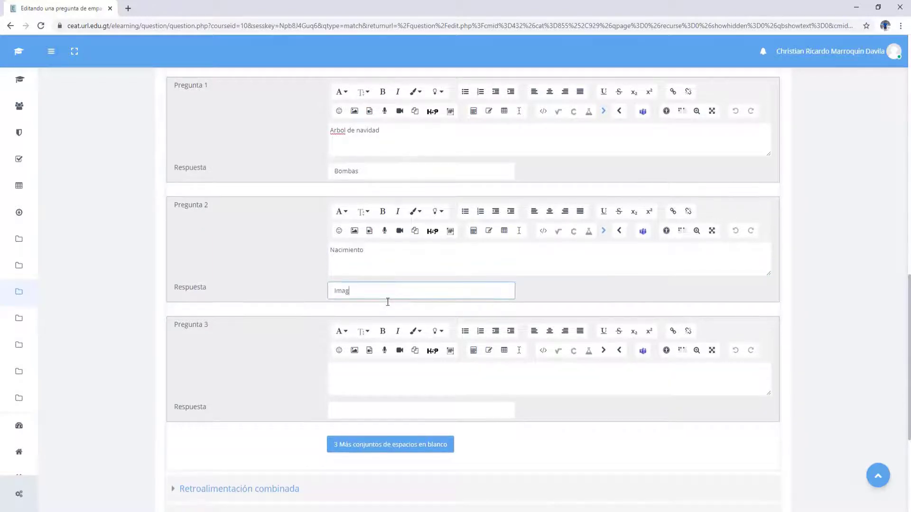
{"action": "type", "text": "ágenes"}
Fill in the third matching pair with the question "Regalo" and the answer "Papel de envolver".
{"action": "left_click", "coordinate": [402, 380]}
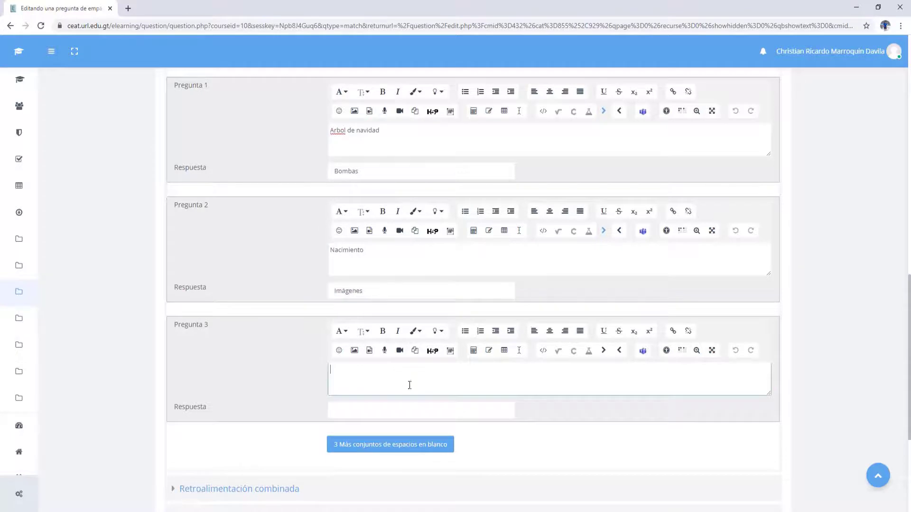
{"action": "type", "text": "Regalo"}
{"action": "key", "text": "Tab"}
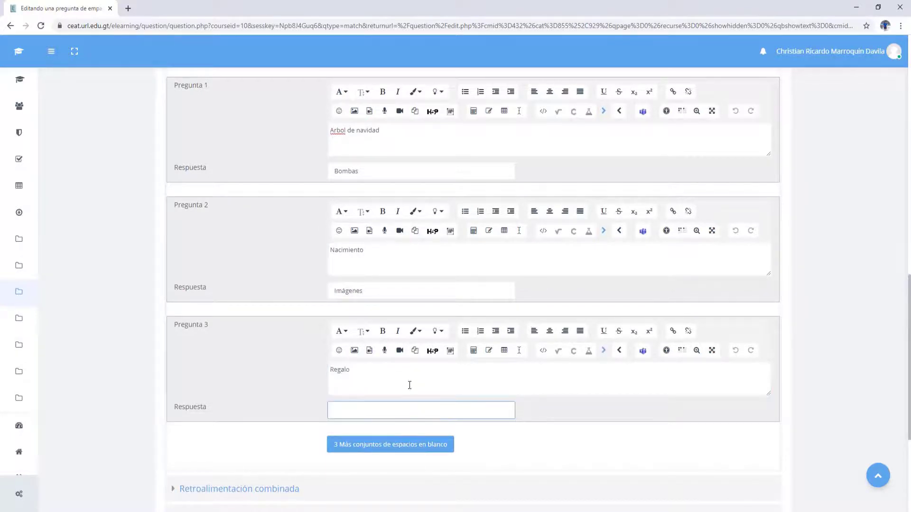
{"action": "type", "text": "Papel de envolver"}
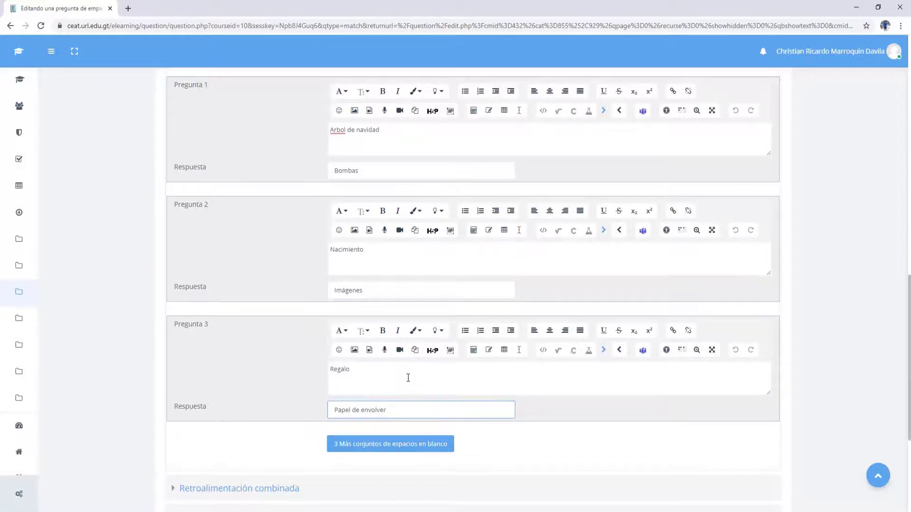
Add three more blank question and answer sets to the matching question and go to Pregunta 4.
{"action": "scroll", "coordinate": [406, 375], "scroll_direction": "down", "scroll_amount": 3}
{"action": "left_click", "coordinate": [376, 298]}
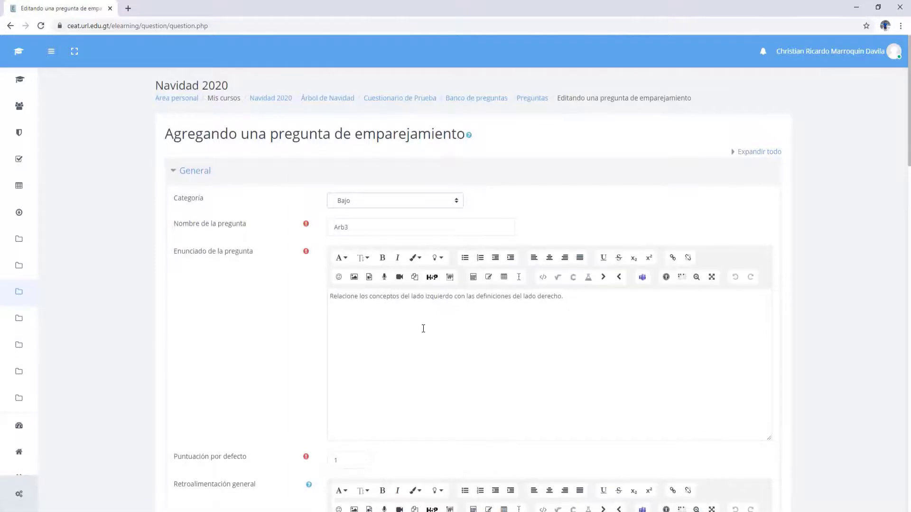
{"action": "scroll", "coordinate": [423, 329], "scroll_direction": "down", "scroll_amount": 7}
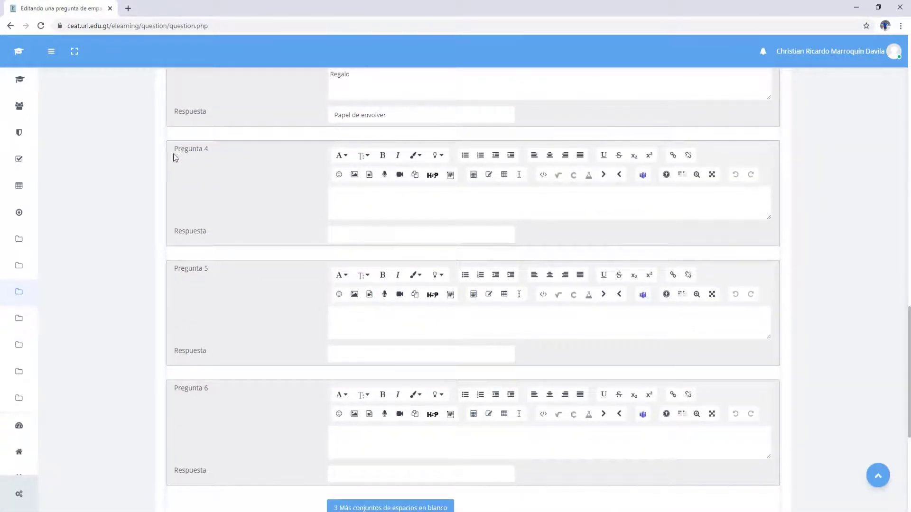
Enter "Basurero" as the answer for Pregunta 4, leaving its question text blank.
{"action": "left_click", "coordinate": [367, 238]}
{"action": "left_click_drag", "start_coordinate": [175, 233], "coordinate": [209, 238]}
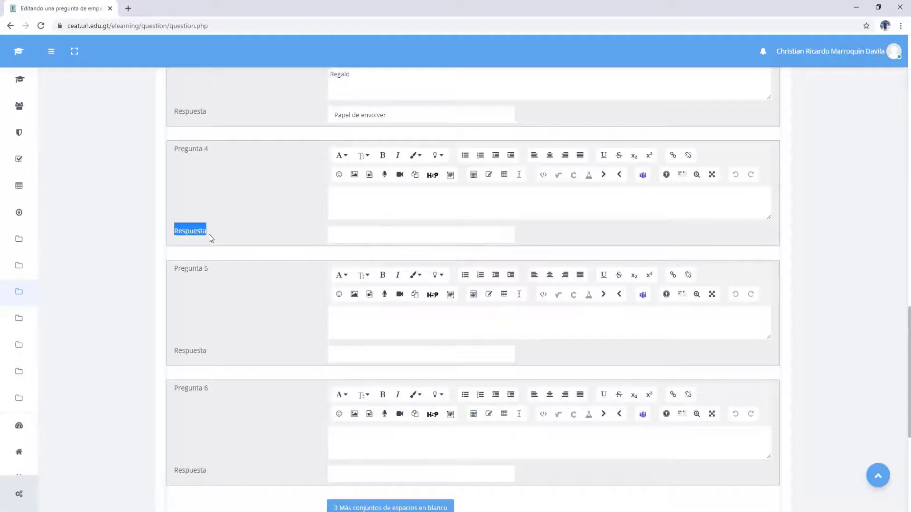
{"action": "left_click", "coordinate": [360, 239]}
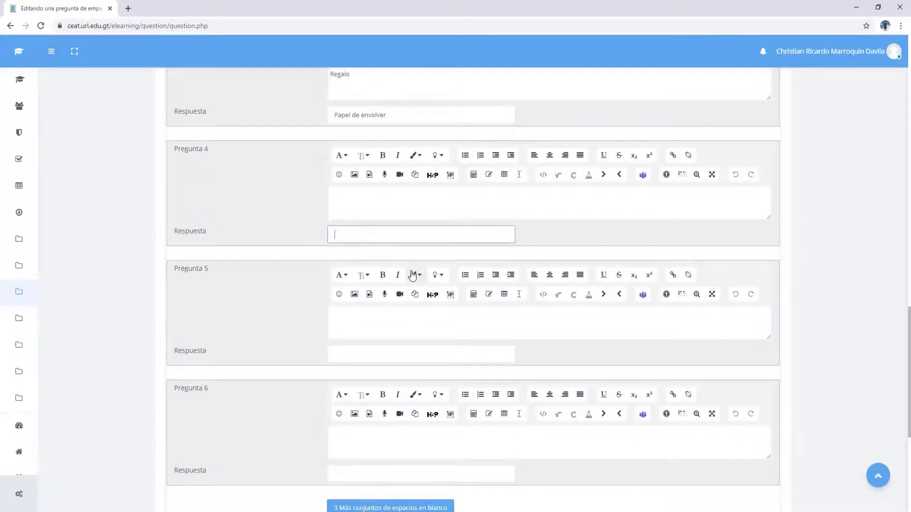
{"action": "type", "text": "Basurero"}
{"action": "scroll", "coordinate": [398, 277], "scroll_direction": "down", "scroll_amount": 3}
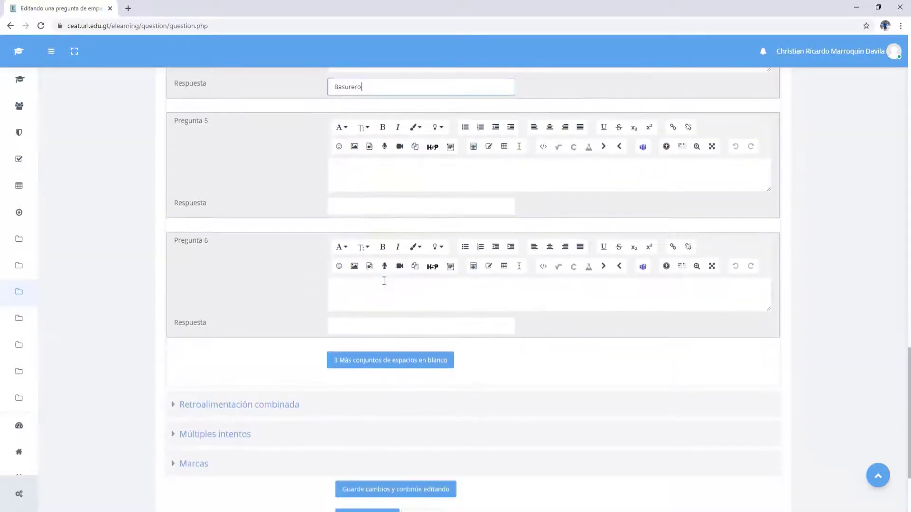
{"action": "scroll", "coordinate": [356, 214], "scroll_direction": "up", "scroll_amount": 2}
{"action": "left_click", "coordinate": [352, 157]}
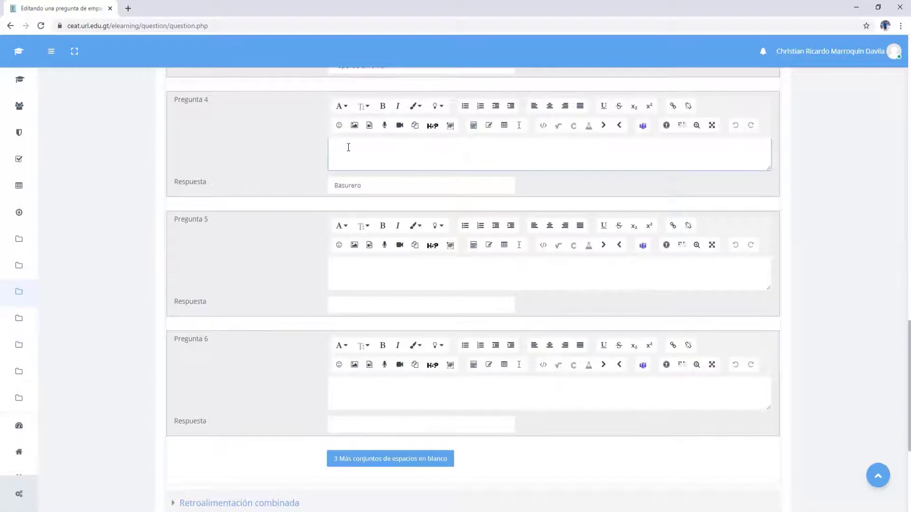
Enter "Mapa Mundi" as the answer for Pregunta 5, leaving its question text blank.
{"action": "left_click", "coordinate": [381, 305]}
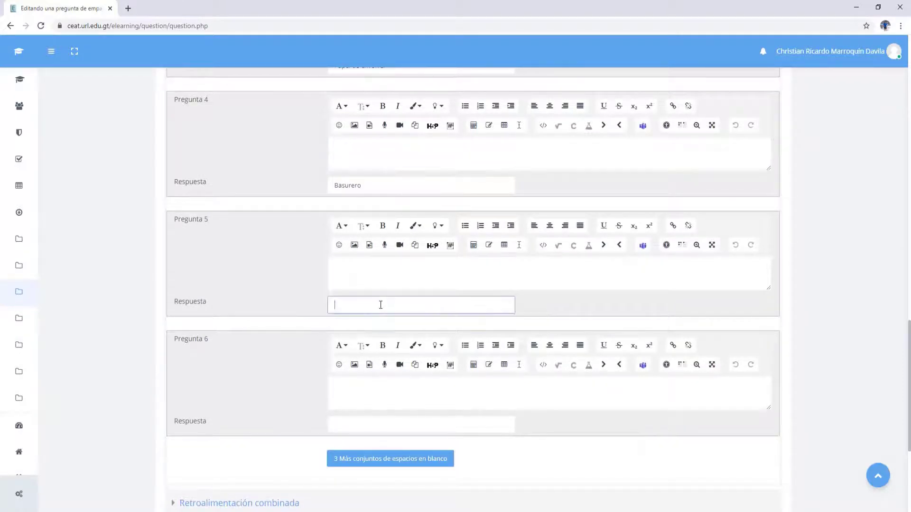
{"action": "type", "text": "Mapa Mundi"}
{"action": "left_click_drag", "start_coordinate": [372, 305], "coordinate": [358, 305]}
{"action": "left_click", "coordinate": [376, 305]}
{"action": "scroll", "coordinate": [394, 387], "scroll_direction": "down", "scroll_amount": 5}
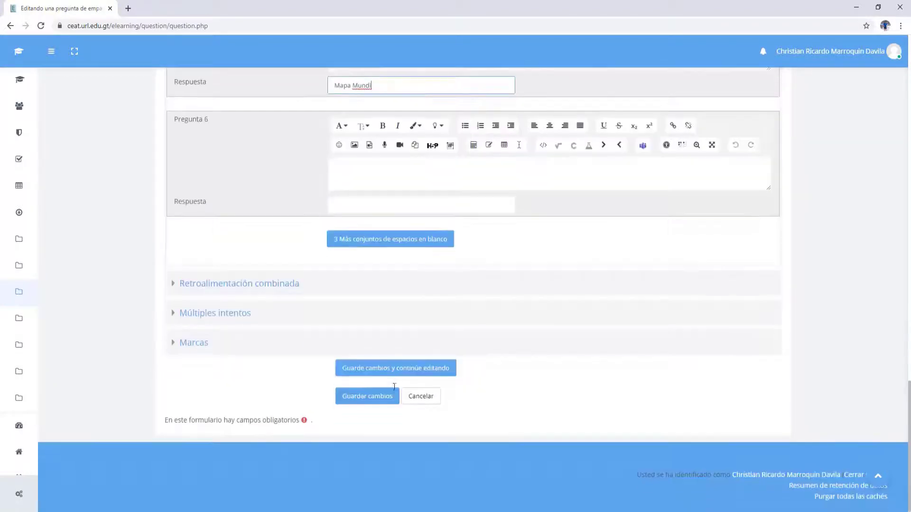
Check the matching question's combined feedback and save the question to the bank.
{"action": "left_click", "coordinate": [208, 284]}
{"action": "scroll", "coordinate": [277, 313], "scroll_direction": "down", "scroll_amount": 8}
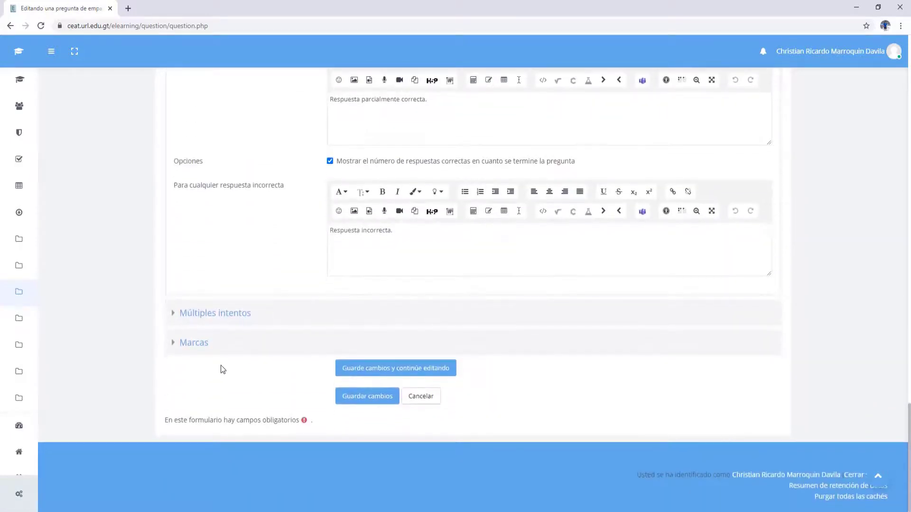
{"action": "left_click", "coordinate": [339, 394]}
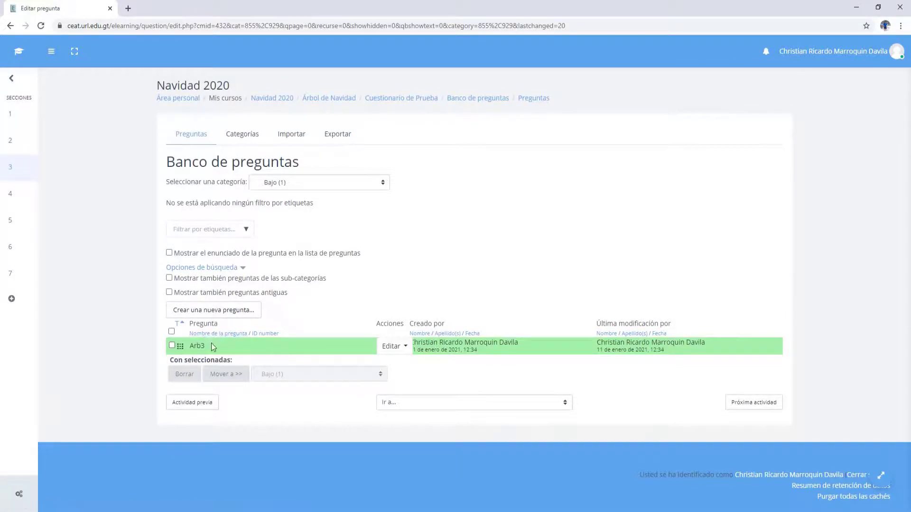
Open the preview of the Arb3 matching question.
{"action": "left_click", "coordinate": [392, 346]}
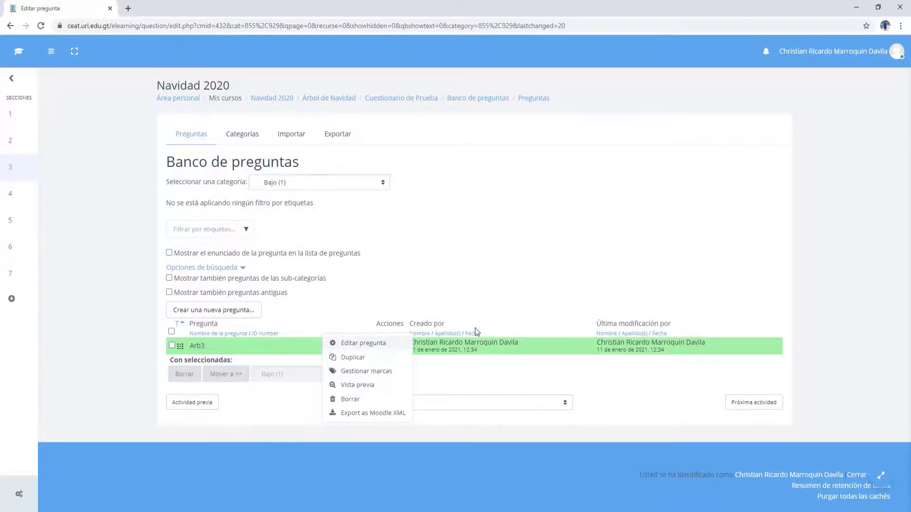
{"action": "left_click", "coordinate": [454, 363]}
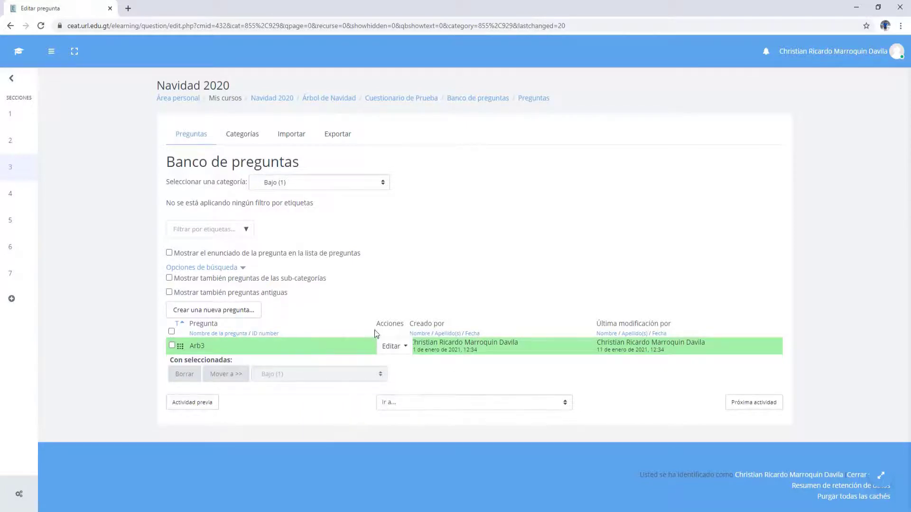
{"action": "left_click", "coordinate": [398, 350]}
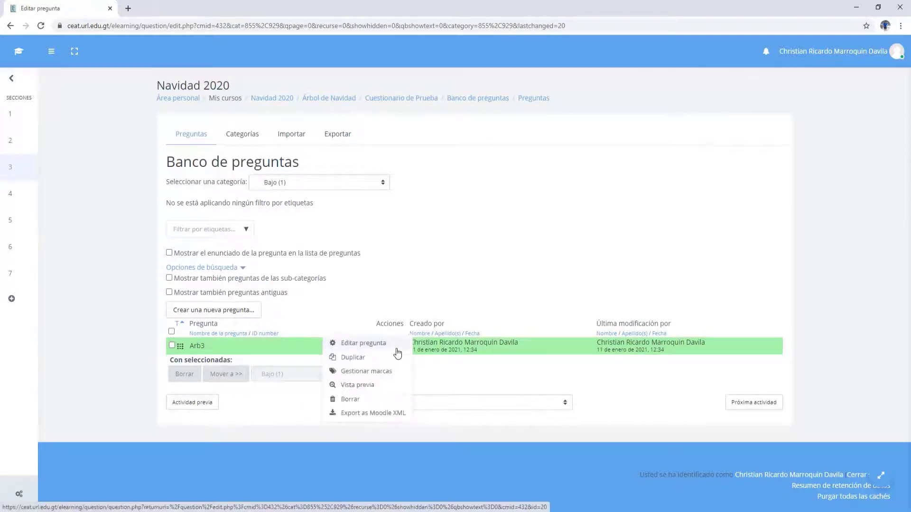
{"action": "left_click", "coordinate": [350, 387]}
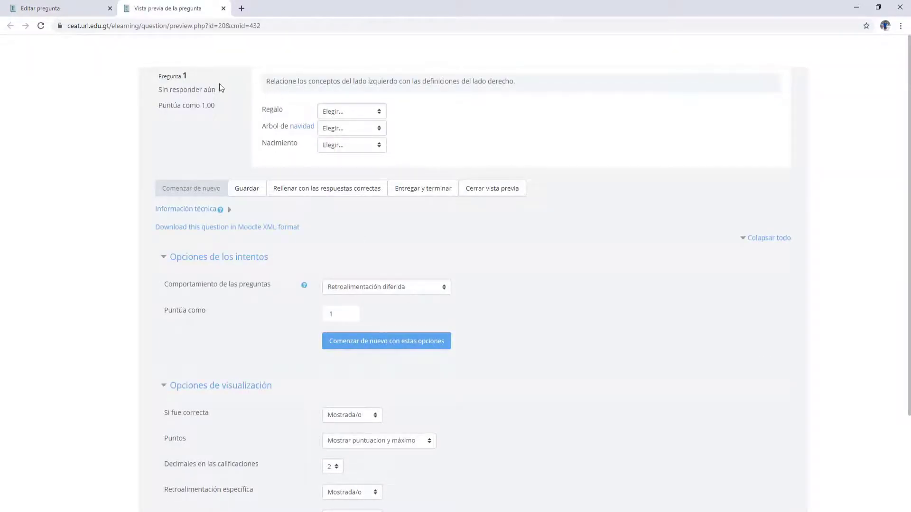
Examine the answer choices offered for Regalo and Arbol de navidad in the previewed question, and close the preview.
{"action": "left_click_drag", "start_coordinate": [146, 79], "coordinate": [522, 108]}
{"action": "left_click", "coordinate": [522, 108]}
{"action": "left_click", "coordinate": [350, 111]}
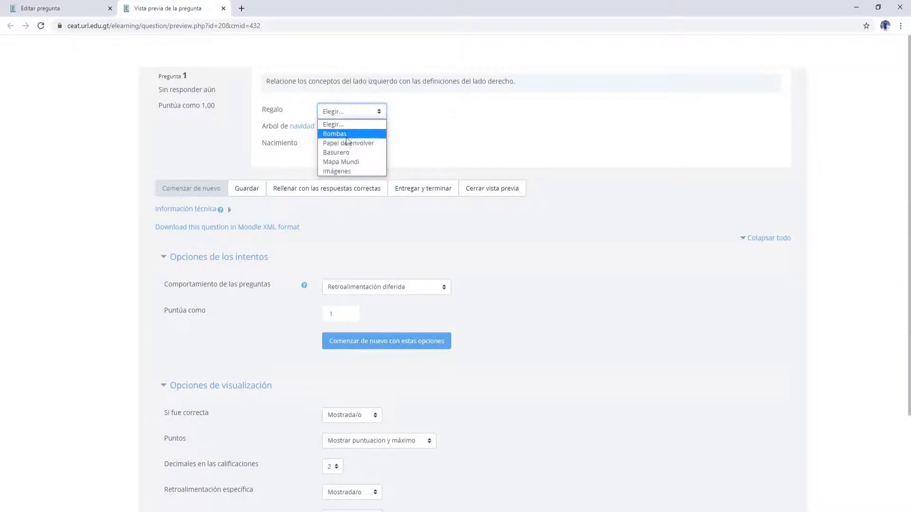
{"action": "left_click", "coordinate": [447, 134]}
{"action": "left_click", "coordinate": [352, 128]}
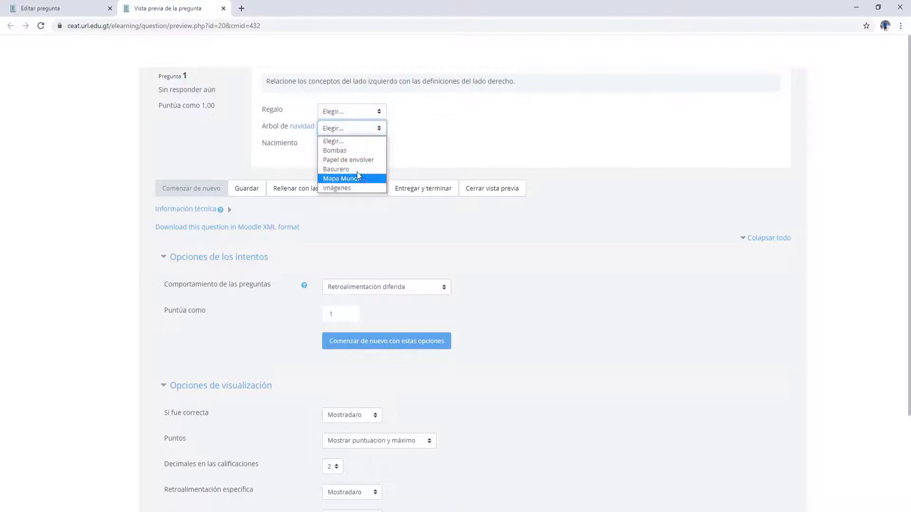
{"action": "left_click", "coordinate": [259, 112]}
{"action": "left_click_drag", "start_coordinate": [259, 113], "coordinate": [289, 114]}
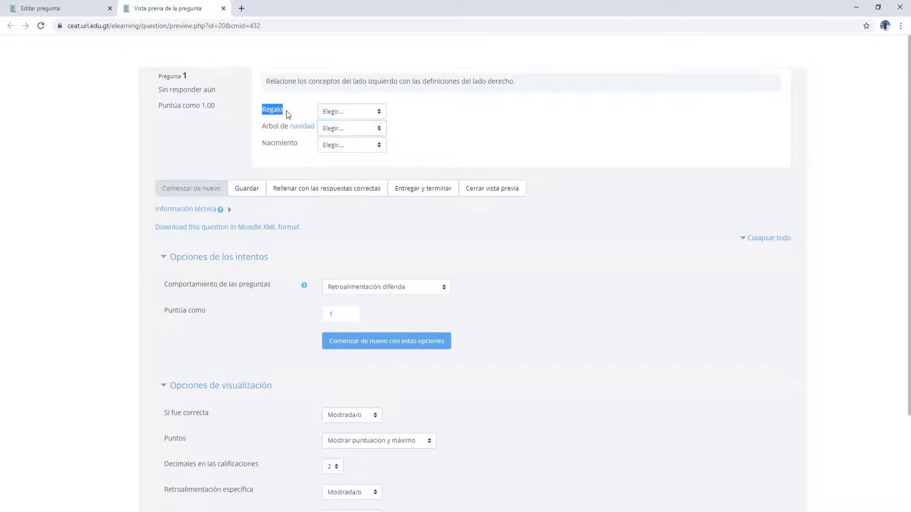
{"action": "left_click", "coordinate": [323, 114]}
{"action": "left_click", "coordinate": [621, 126]}
{"action": "left_click", "coordinate": [223, 8]}
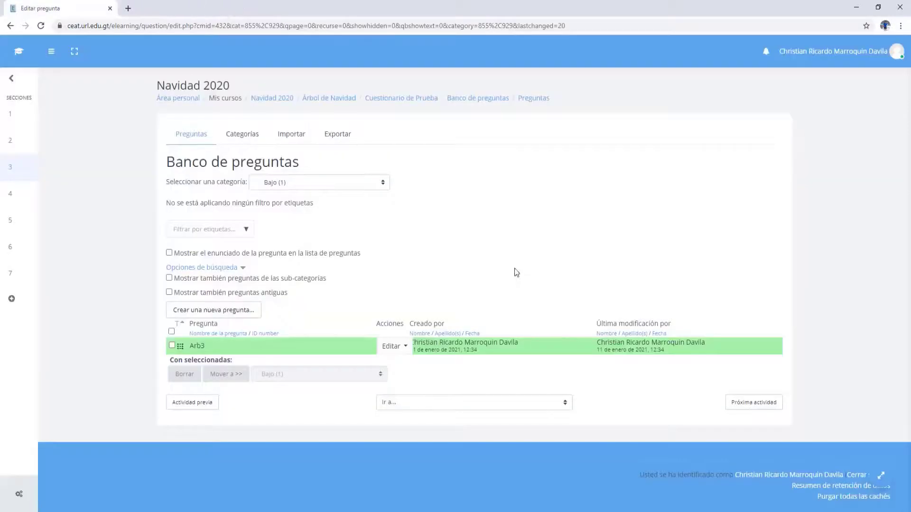
Switch the question bank to the Medio category and start a new short answer (Respuesta corta) question.
{"action": "left_click", "coordinate": [324, 179]}
{"action": "left_click", "coordinate": [318, 243]}
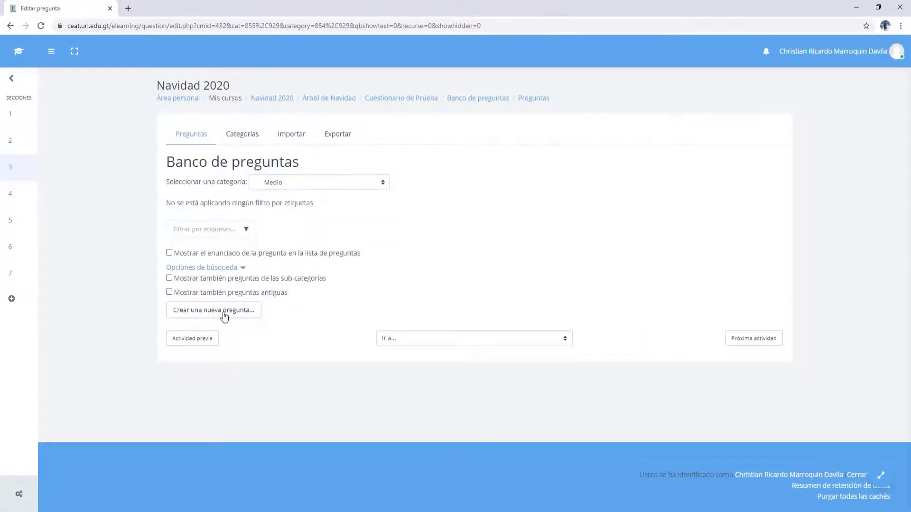
{"action": "left_click", "coordinate": [224, 314]}
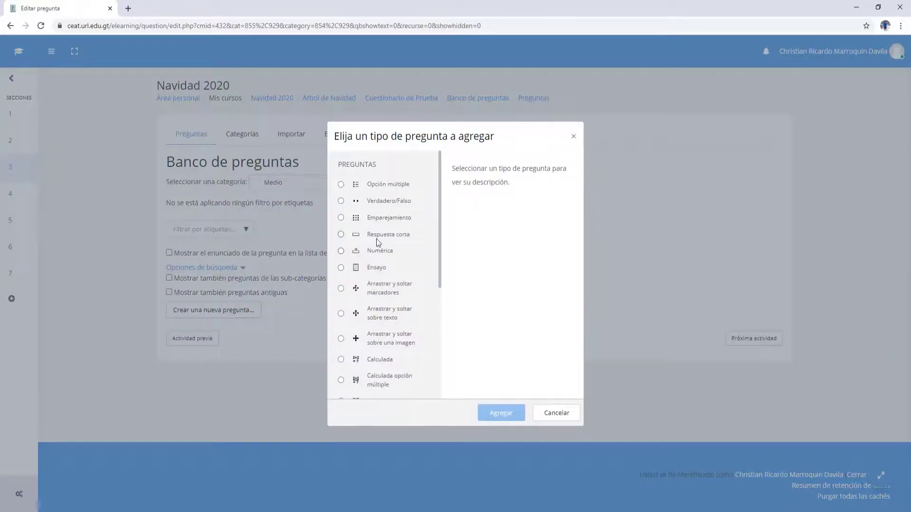
{"action": "left_click", "coordinate": [379, 236]}
{"action": "left_click", "coordinate": [516, 413]}
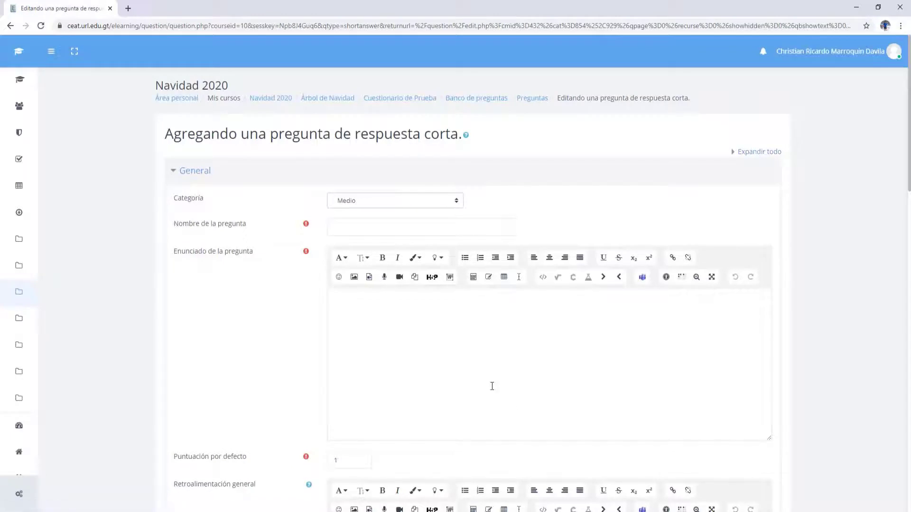
Name the short answer question "Arb5" and enter the text "¿Quién es el personaje que lleva los regalos en navidad?".
{"action": "left_click", "coordinate": [433, 223]}
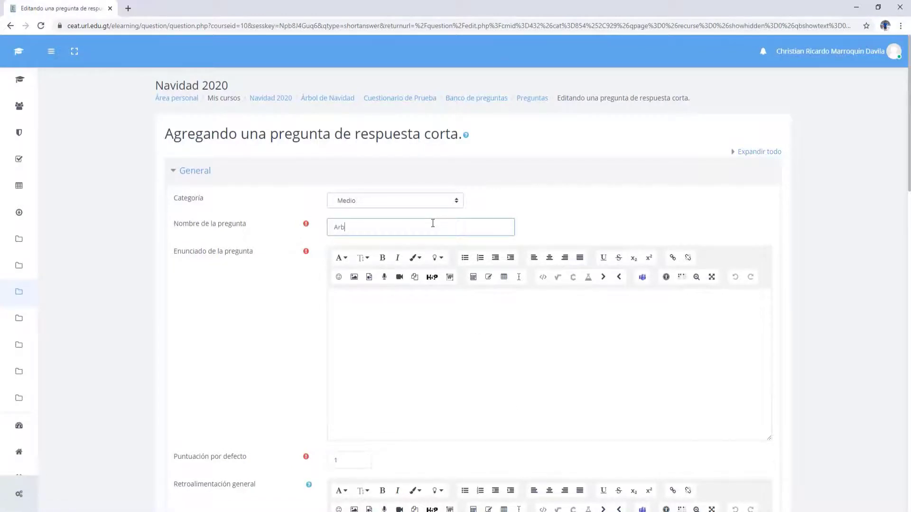
{"action": "left_click", "coordinate": [437, 340]}
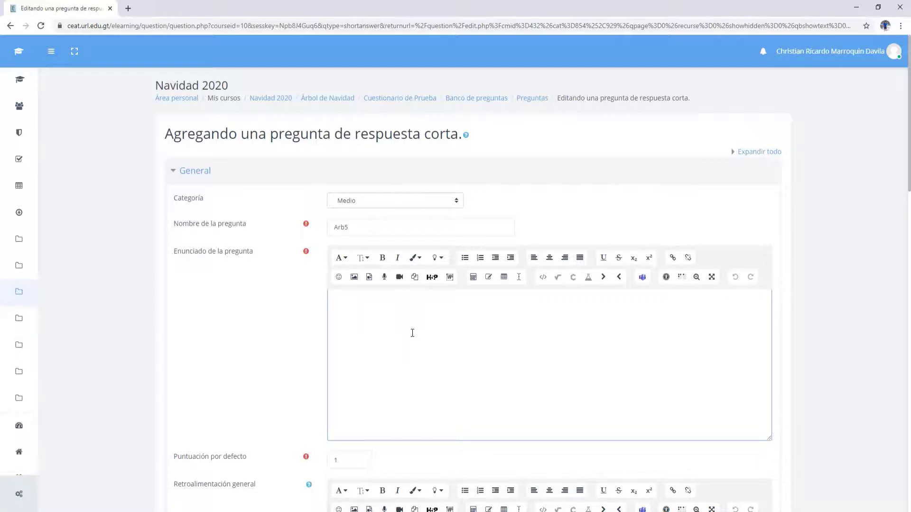
{"action": "type", "text": "¿C"}
{"action": "key", "text": "BackSpace"}
{"action": "key", "text": "BackSpace"}
{"action": "type", "text": "¿Quién es"}
{"action": "key", "text": "BackSpace"}
{"action": "key", "text": "BackSpace"}
{"action": "key", "text": "BackSpace"}
{"action": "key", "text": "BackSpace"}
{"action": "key", "text": "BackSpace"}
{"action": "key", "text": "BackSpace"}
{"action": "key", "text": "BackSpace"}
{"action": "key", "text": "BackSpace"}
{"action": "key", "text": "BackSpace"}
{"action": "key", "text": "BackSpace"}
{"action": "type", "text": "¿Quién es el personaje que lleva los regalos"}
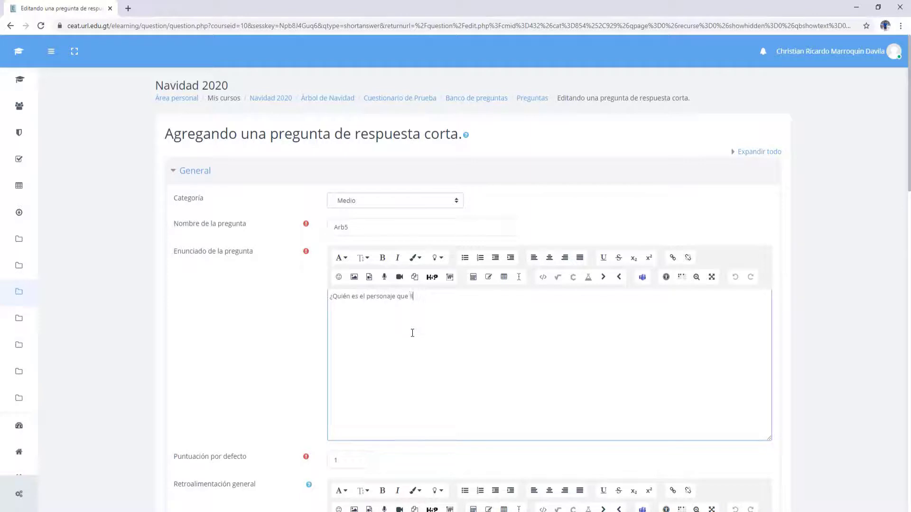
{"action": "type", "text": " en navidad?"}
Try the case option "Mayúsculas y minúsculas deben coincidir" and set it back to "Igual mayúsculas que minúsculas".
{"action": "scroll", "coordinate": [463, 337], "scroll_direction": "down", "scroll_amount": 9}
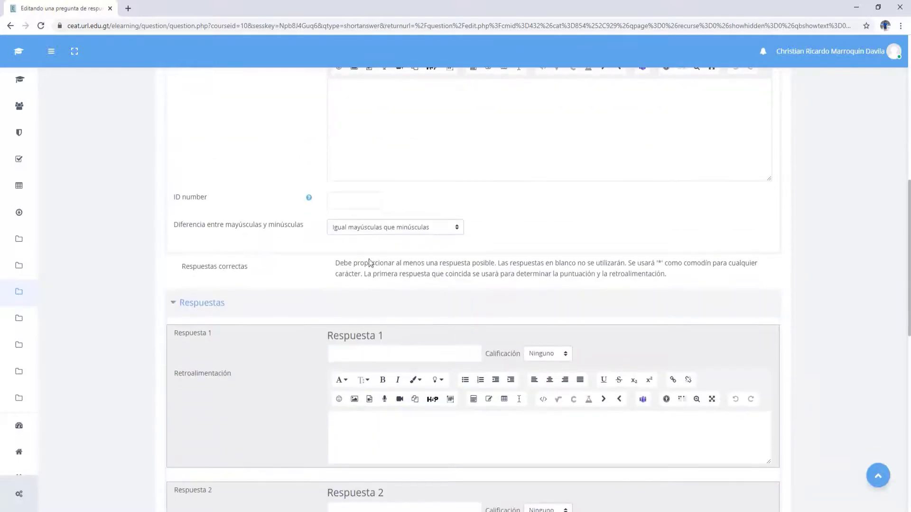
{"action": "left_click_drag", "start_coordinate": [232, 227], "coordinate": [266, 230]}
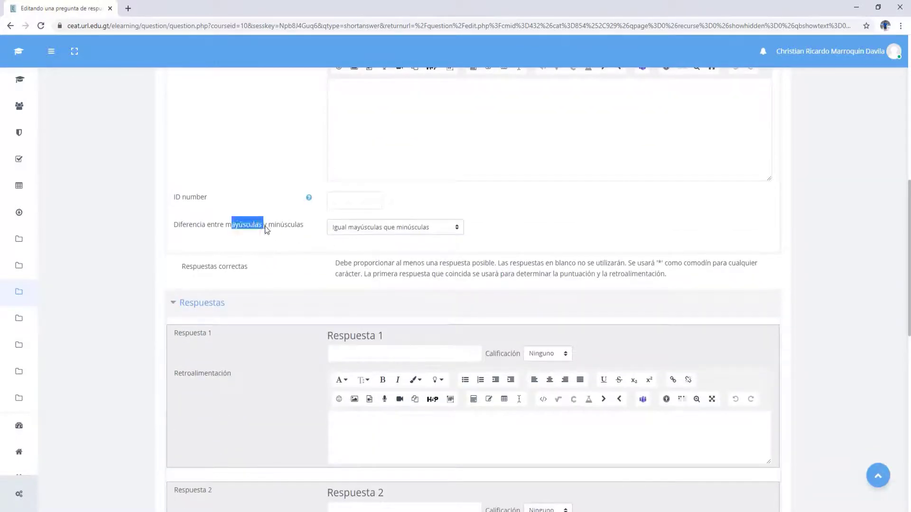
{"action": "left_click", "coordinate": [393, 231]}
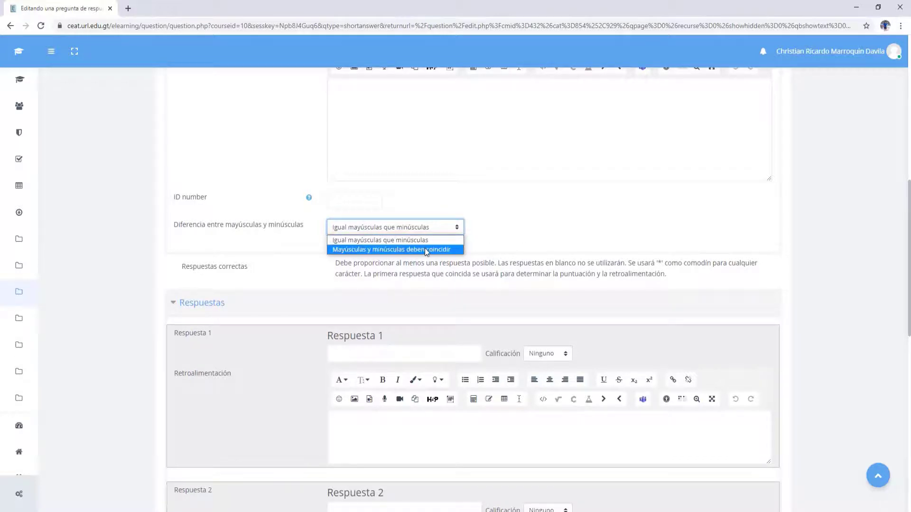
{"action": "left_click", "coordinate": [395, 250]}
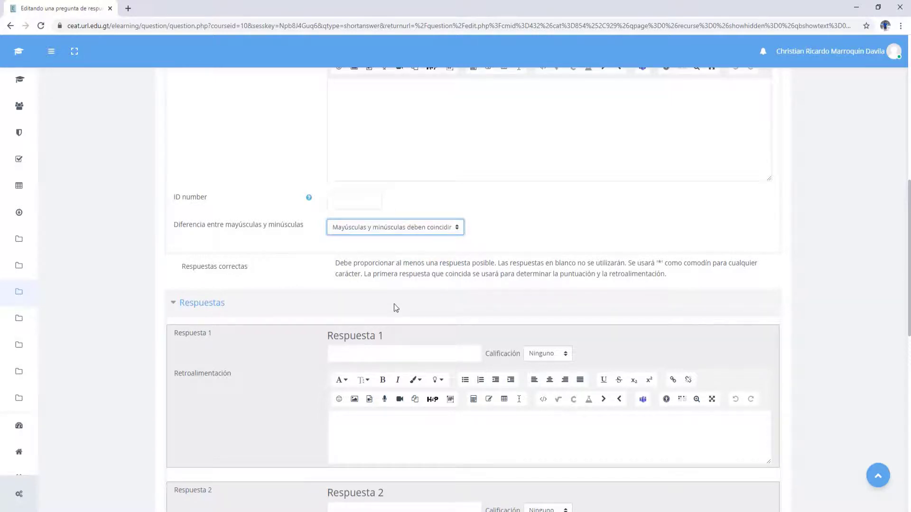
{"action": "left_click", "coordinate": [402, 229]}
{"action": "left_click", "coordinate": [403, 241]}
Enter "Santa Claus" as Respuesta 1 with a grade of 100%.
{"action": "scroll", "coordinate": [469, 265], "scroll_direction": "down", "scroll_amount": 2}
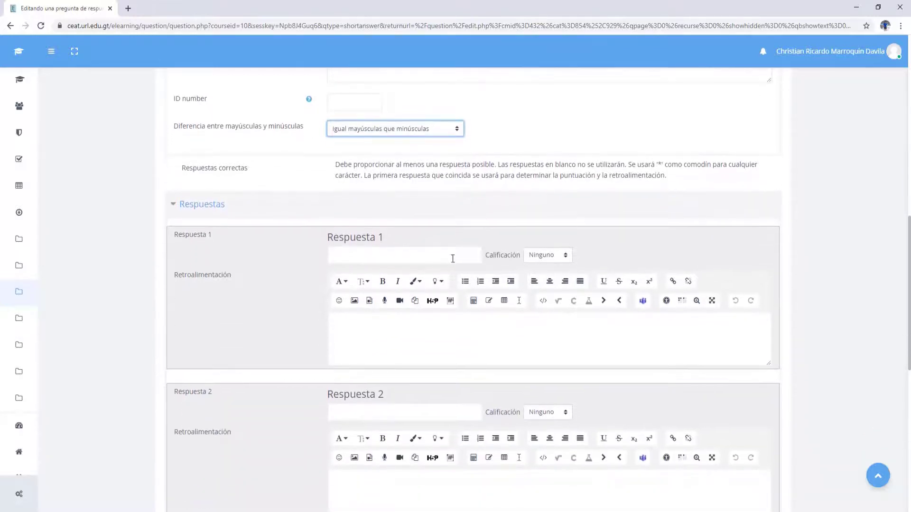
{"action": "left_click", "coordinate": [399, 261]}
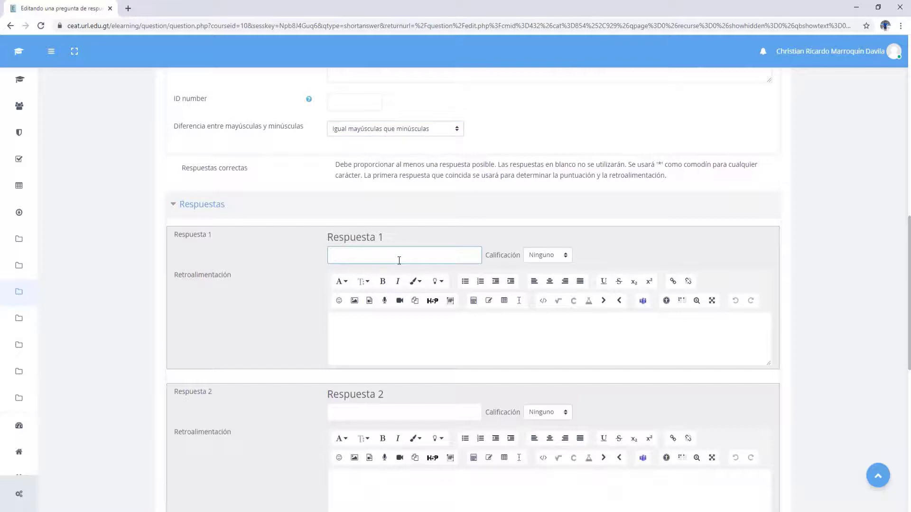
{"action": "type", "text": "Santa Claus"}
{"action": "left_click", "coordinate": [534, 257]}
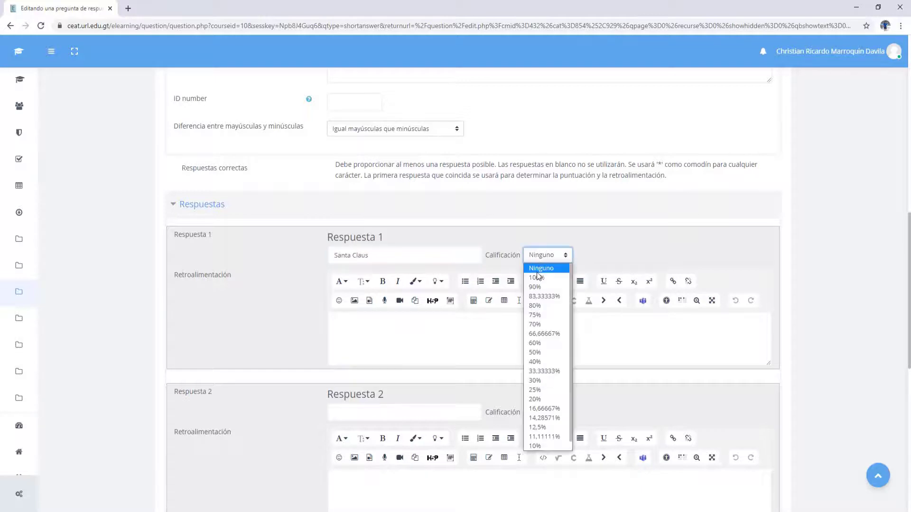
{"action": "left_click", "coordinate": [537, 278]}
Enter "Santa" as Respuesta 2 with a grade of 100%.
{"action": "scroll", "coordinate": [427, 320], "scroll_direction": "down", "scroll_amount": 2}
{"action": "left_click", "coordinate": [427, 320]}
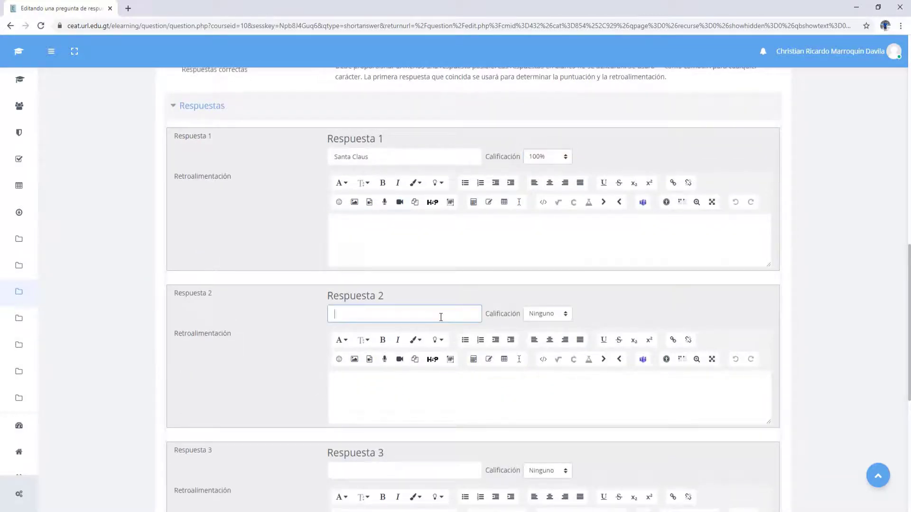
{"action": "type", "text": "Santa"}
{"action": "left_click", "coordinate": [528, 317]}
{"action": "left_click", "coordinate": [536, 332]}
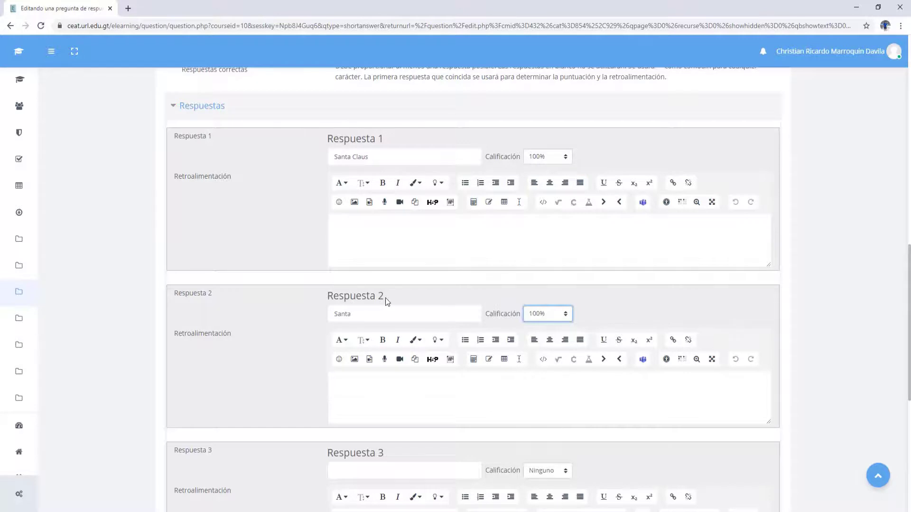
Enter "Santa Clos" as Respuesta 3 with a grade of 100%.
{"action": "scroll", "coordinate": [388, 301], "scroll_direction": "down", "scroll_amount": 2}
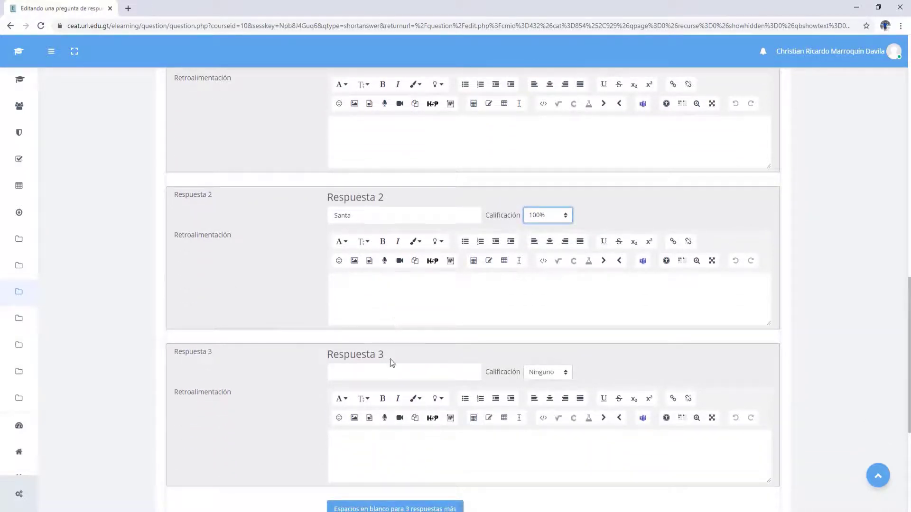
{"action": "left_click", "coordinate": [391, 375]}
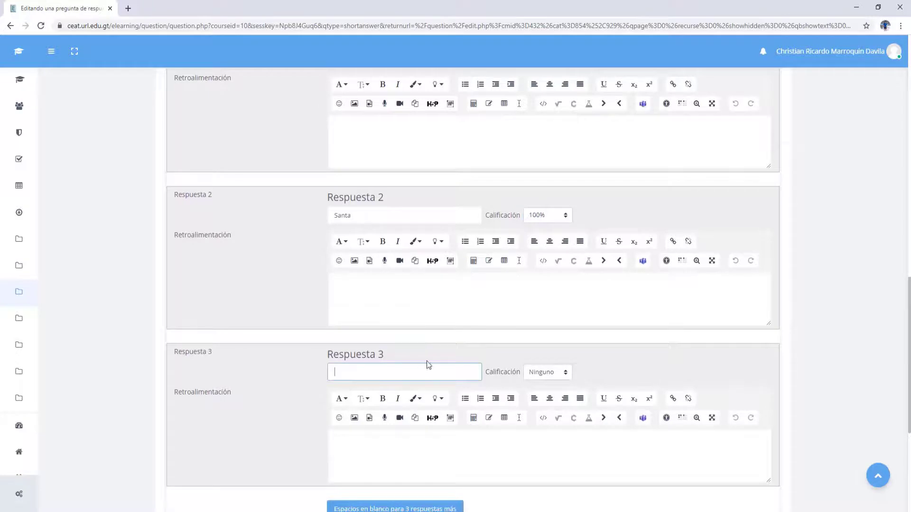
{"action": "type", "text": "Santa Clos"}
{"action": "left_click", "coordinate": [545, 372]}
{"action": "left_click", "coordinate": [541, 180]}
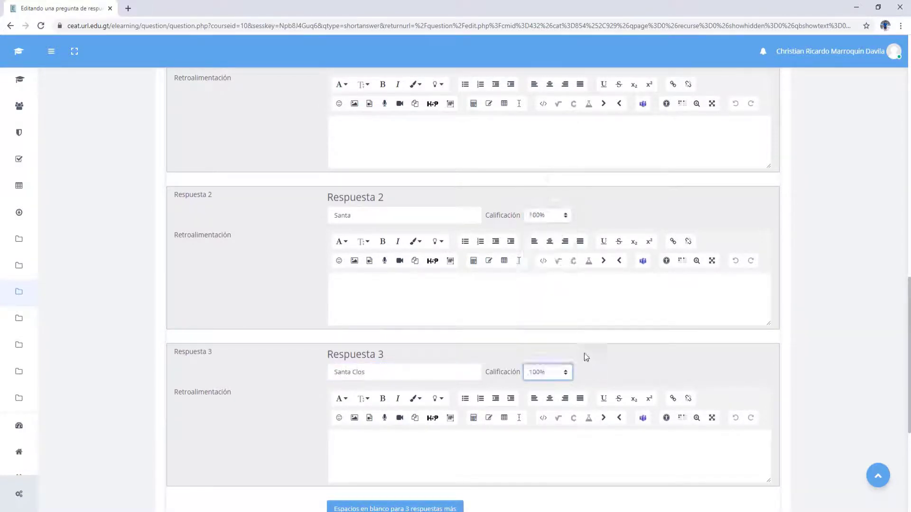
Try a grade of 50% for Respuesta 3 and set it back to 100%.
{"action": "left_click", "coordinate": [557, 372]}
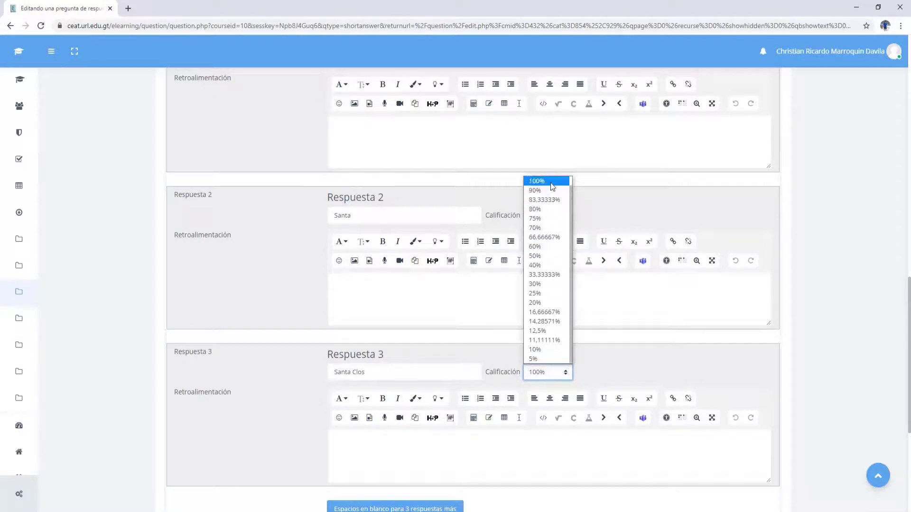
{"action": "left_click", "coordinate": [548, 256]}
{"action": "left_click", "coordinate": [557, 374]}
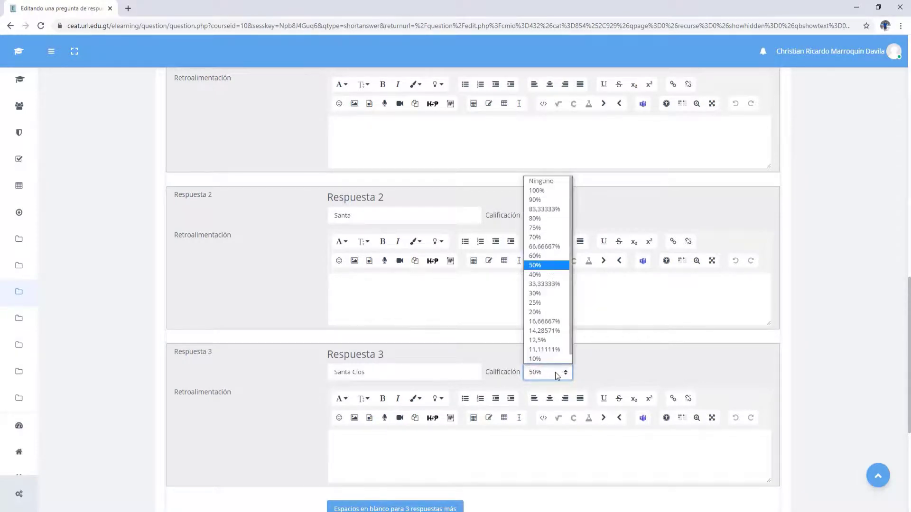
{"action": "left_click", "coordinate": [557, 190]}
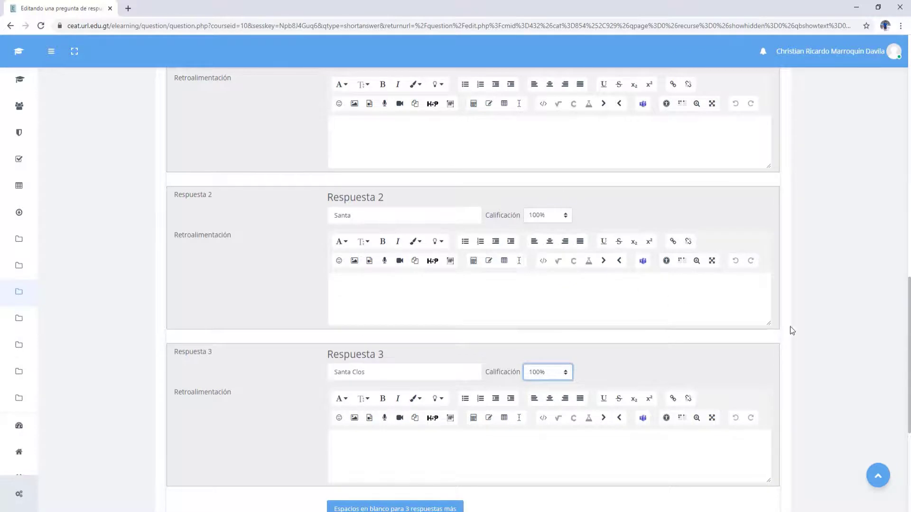
Add three more blank answers and enter "Santa C" as Respuesta 4 with a grade of 60%.
{"action": "scroll", "coordinate": [794, 332], "scroll_direction": "down", "scroll_amount": 3}
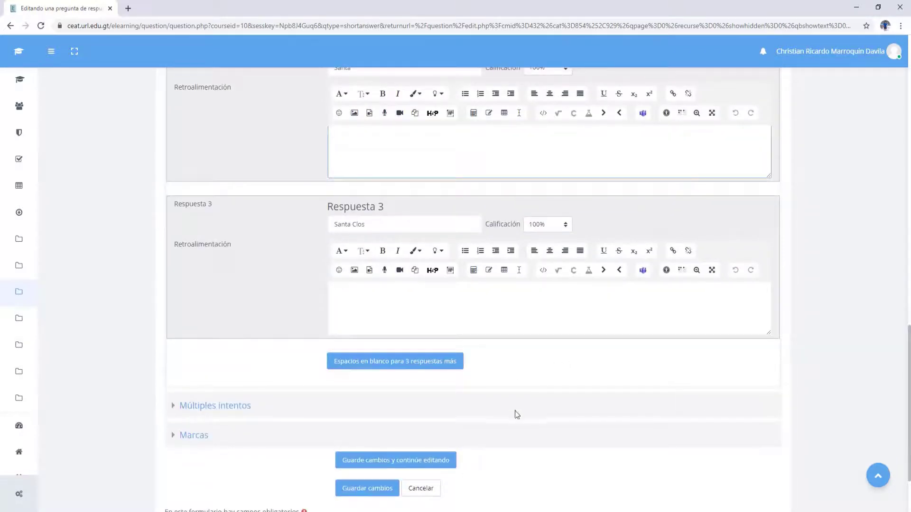
{"action": "left_click", "coordinate": [401, 362]}
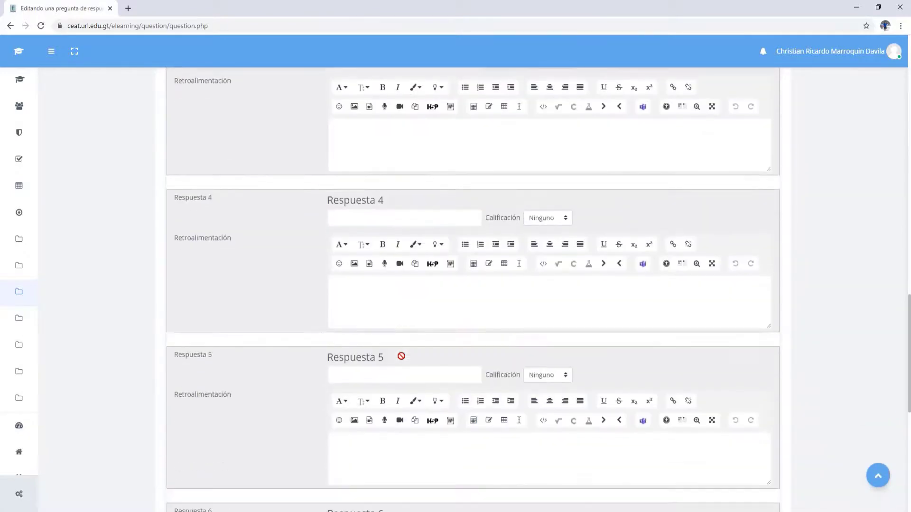
{"action": "scroll", "coordinate": [402, 364], "scroll_direction": "up", "scroll_amount": 3}
{"action": "left_click", "coordinate": [413, 366]}
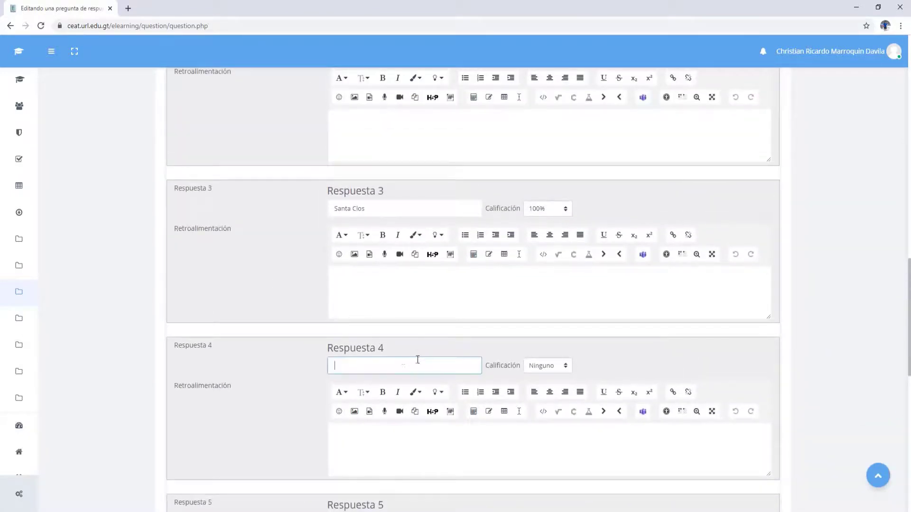
{"action": "type", "text": "Santa C"}
{"action": "left_click", "coordinate": [551, 366]}
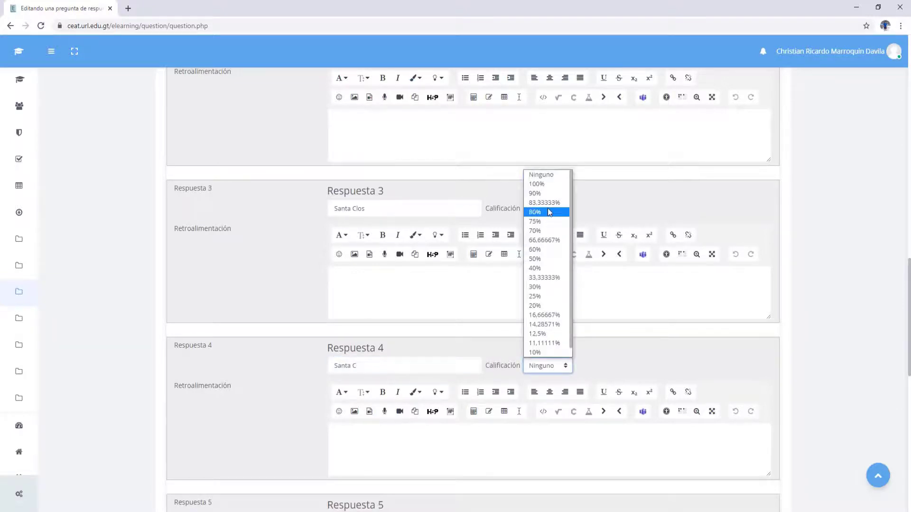
{"action": "left_click", "coordinate": [541, 249]}
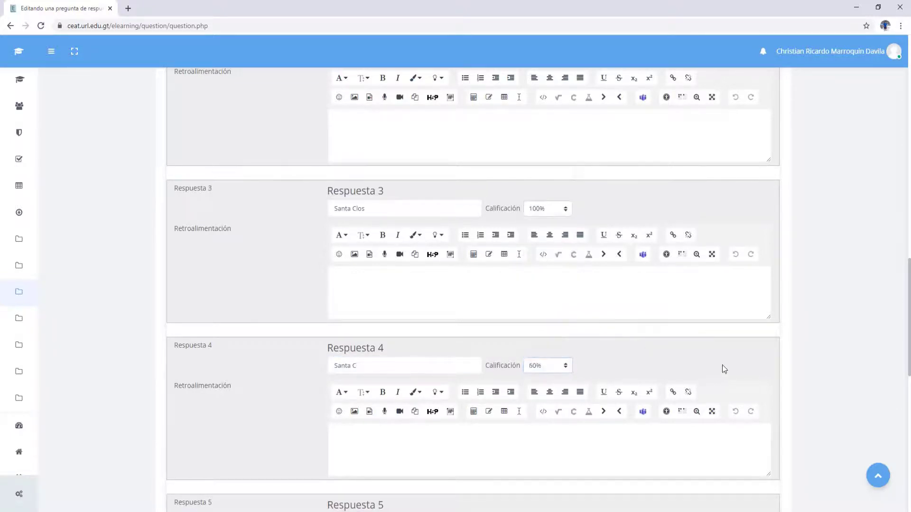
Save the short answer question Arb5 to the question bank.
{"action": "scroll", "coordinate": [722, 365], "scroll_direction": "down", "scroll_amount": 4}
{"action": "scroll", "coordinate": [719, 374], "scroll_direction": "down", "scroll_amount": 7}
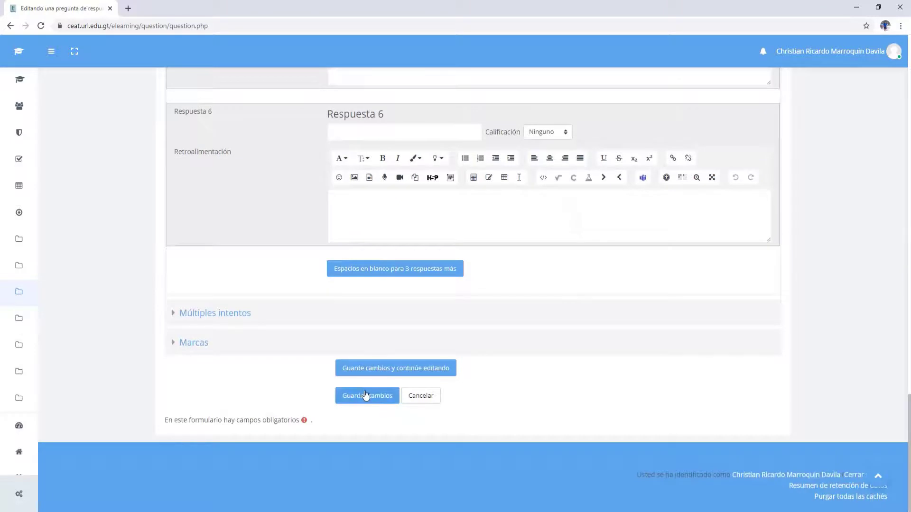
{"action": "left_click", "coordinate": [366, 395]}
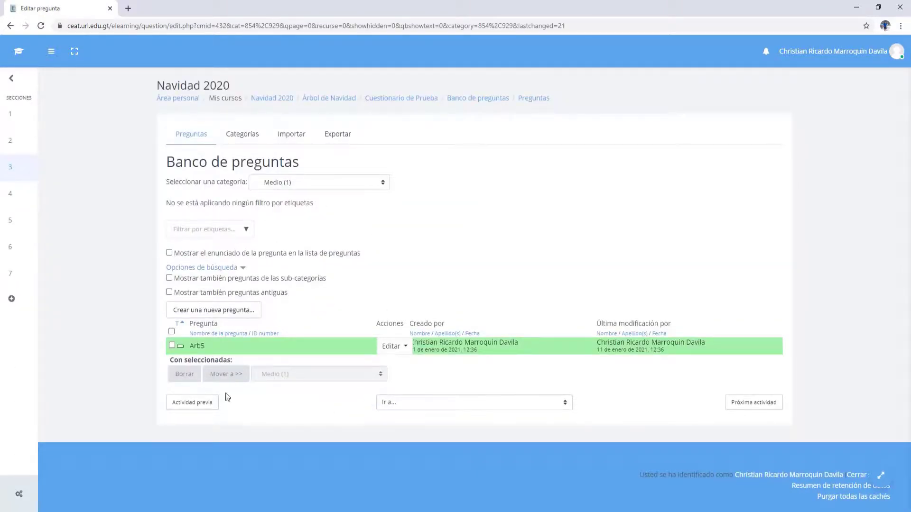
Create a new question of the Ensayo type in the Medio category.
{"action": "left_click", "coordinate": [216, 311]}
{"action": "left_click", "coordinate": [385, 252]}
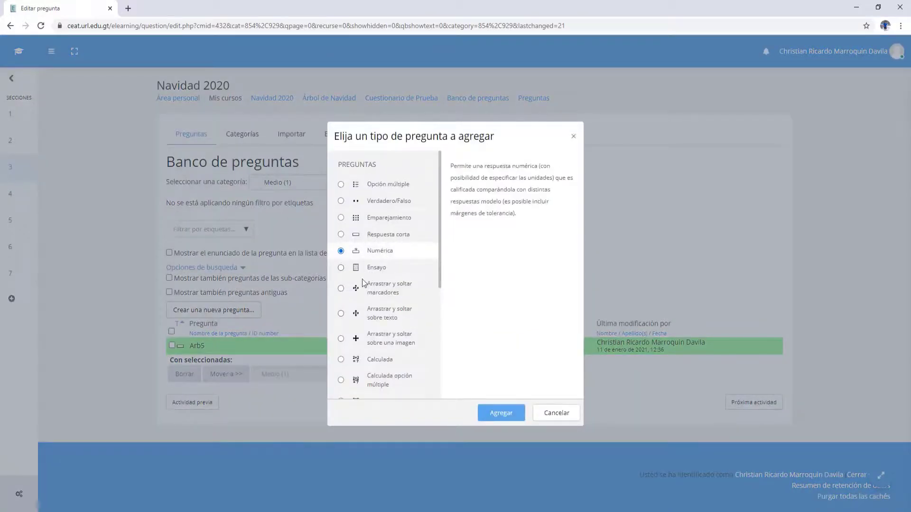
{"action": "left_click", "coordinate": [383, 267]}
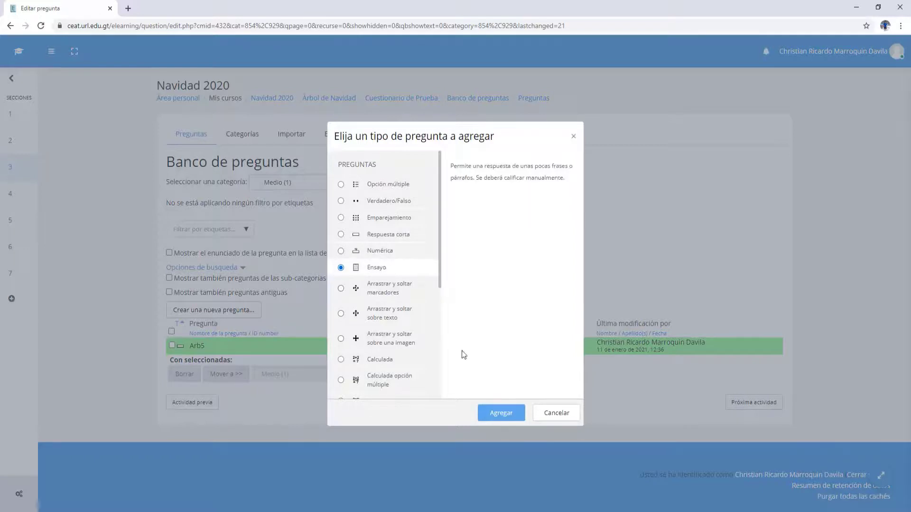
{"action": "left_click", "coordinate": [493, 417]}
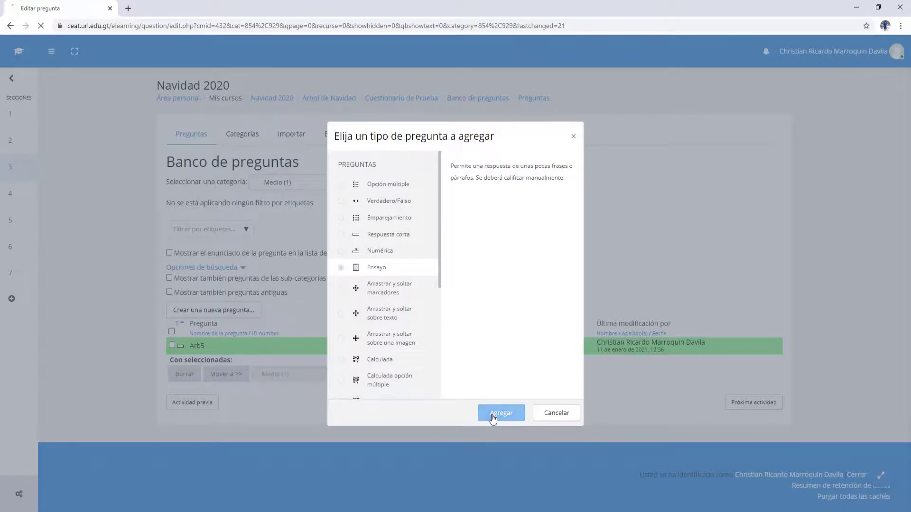
Name the essay question "Arb4" and enter the text "¿Como vive usted la navidad en familia?".
{"action": "left_click", "coordinate": [365, 229]}
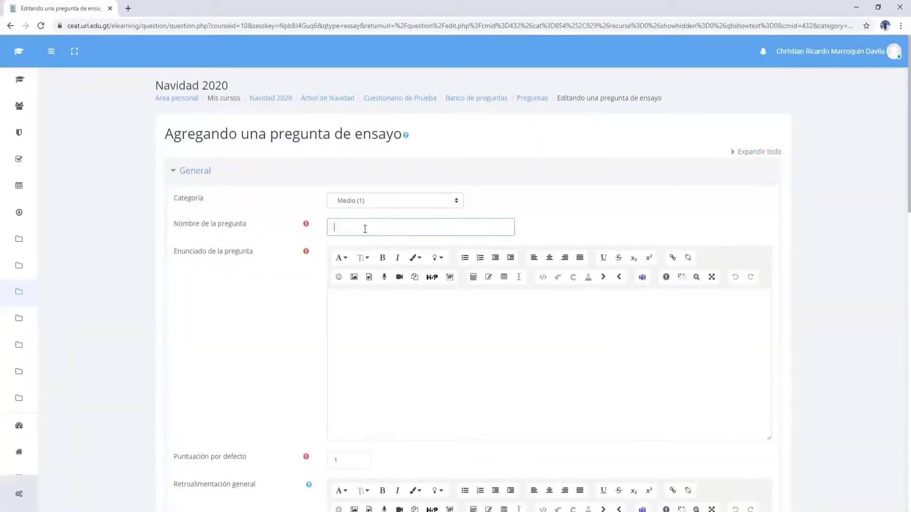
{"action": "type", "text": "Arb4"}
{"action": "left_click", "coordinate": [394, 323]}
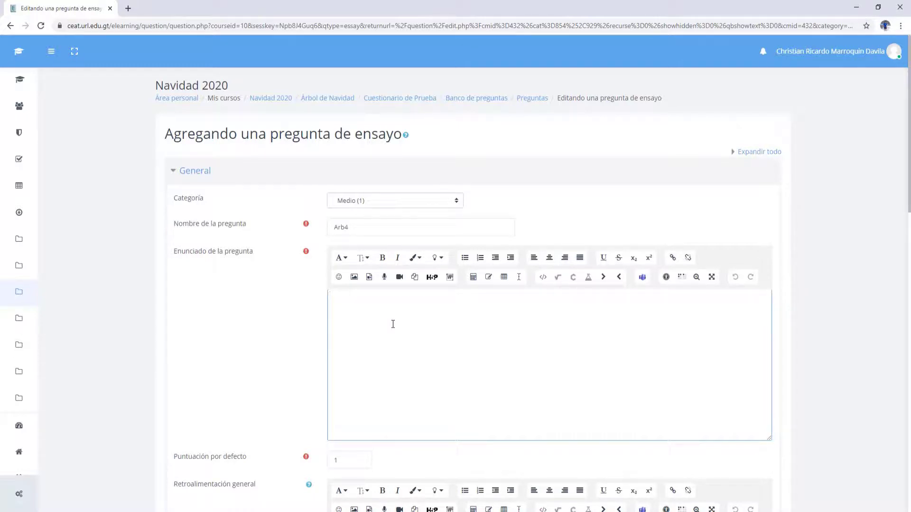
{"action": "type", "text": "¿Qu"}
{"action": "key", "text": "BackSpace"}
{"action": "key", "text": "BackSpace"}
{"action": "key", "text": "BackSpace"}
{"action": "type", "text": "¿Quién"}
{"action": "key", "text": "BackSpace"}
{"action": "key", "text": "BackSpace"}
{"action": "key", "text": "BackSpace"}
{"action": "key", "text": "BackSpace"}
{"action": "key", "text": "BackSpace"}
{"action": "key", "text": "BackSpace"}
{"action": "type", "text": "Como vive usted la navidad"}
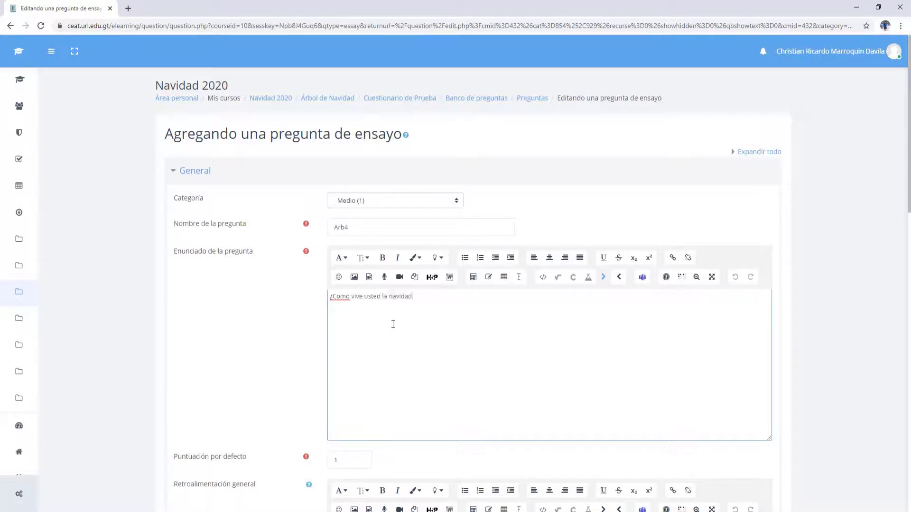
{"action": "type", "text": " en familia?"}
Examine the available choices for the essay's input box size, allowed attachments and response format.
{"action": "scroll", "coordinate": [400, 322], "scroll_direction": "down", "scroll_amount": 4}
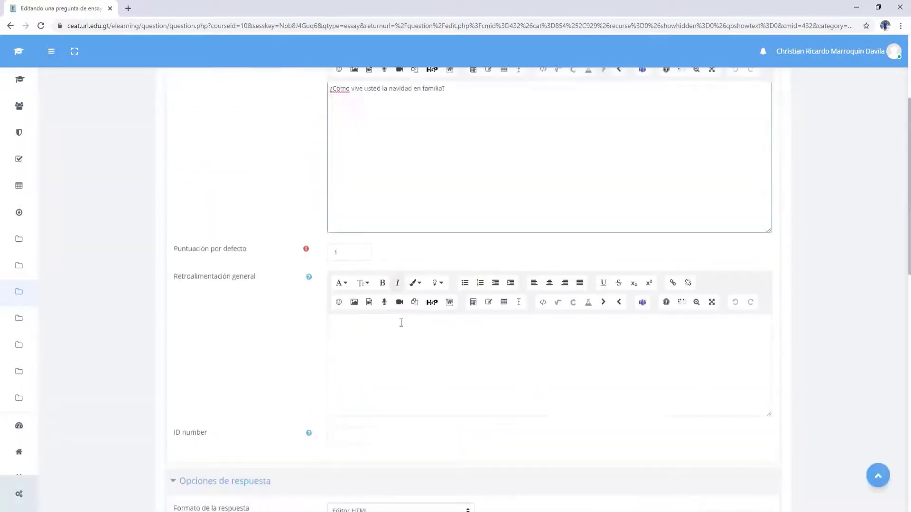
{"action": "scroll", "coordinate": [400, 322], "scroll_direction": "down", "scroll_amount": 4}
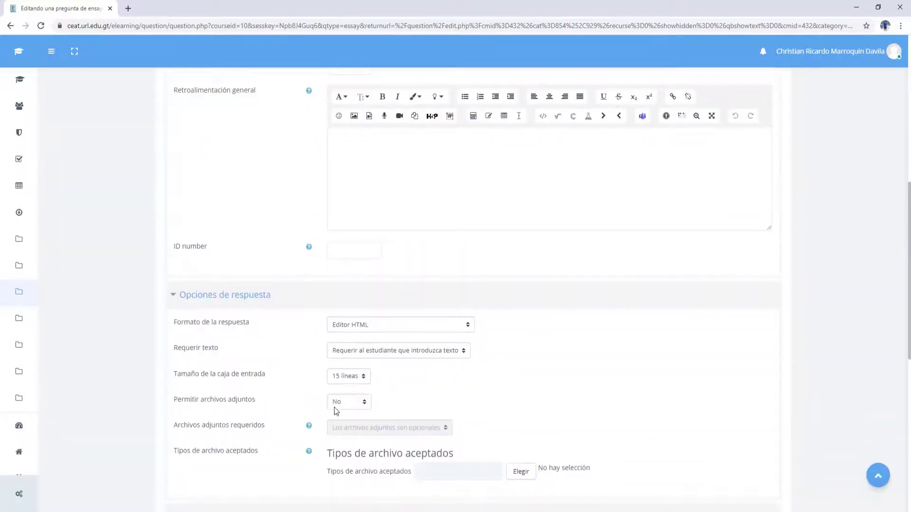
{"action": "left_click", "coordinate": [354, 379]}
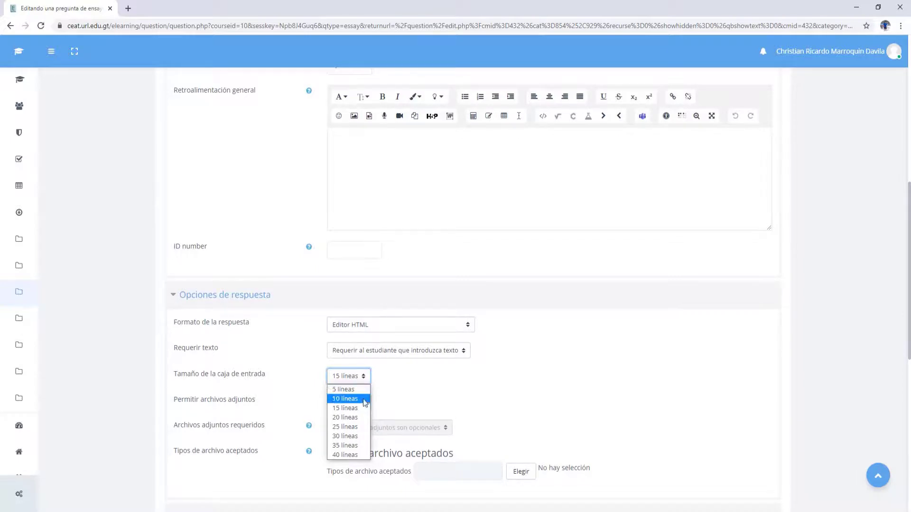
{"action": "left_click", "coordinate": [480, 409]}
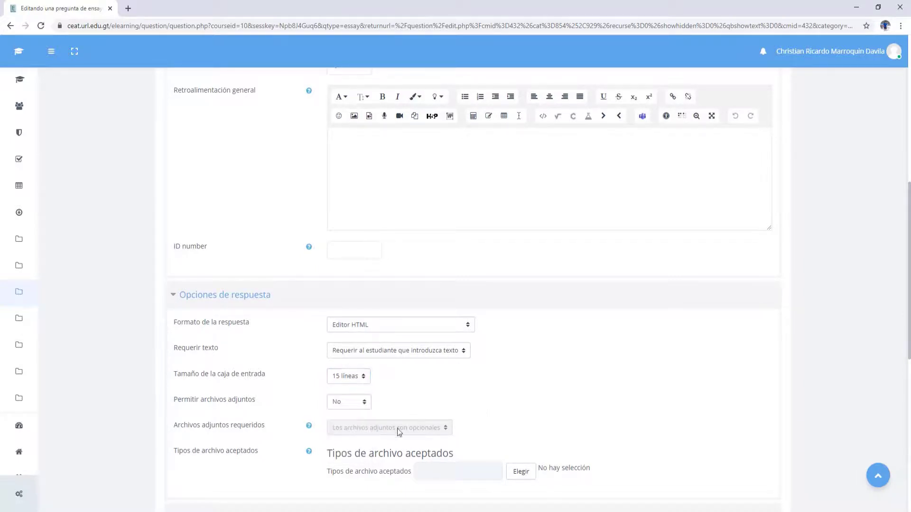
{"action": "scroll", "coordinate": [440, 371], "scroll_direction": "down", "scroll_amount": 3}
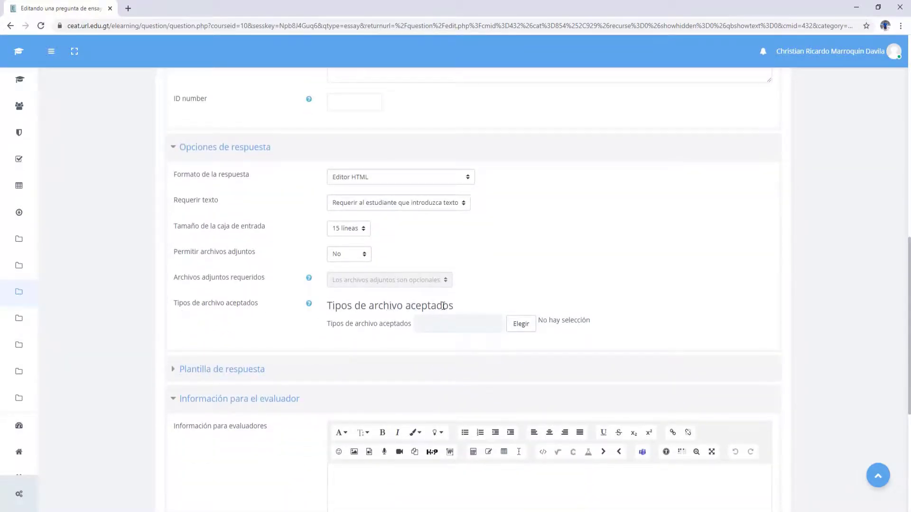
{"action": "left_click", "coordinate": [361, 254]}
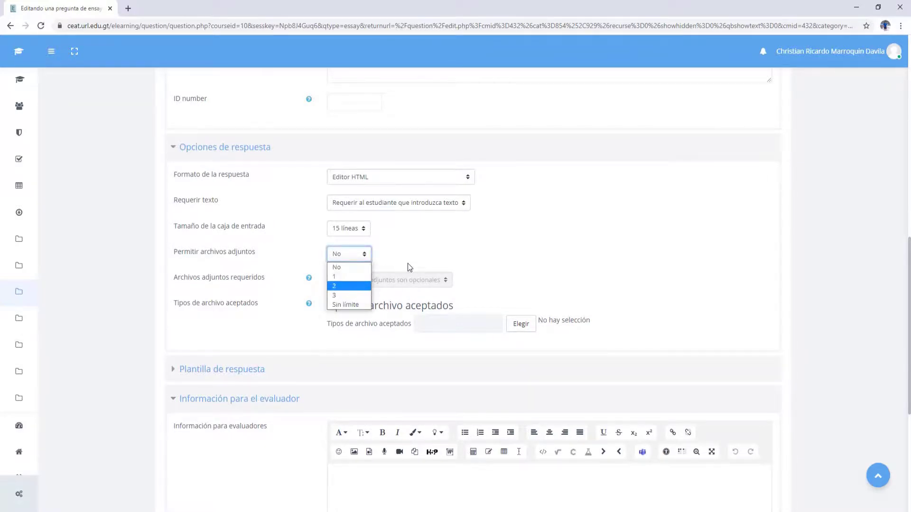
{"action": "left_click", "coordinate": [387, 255]}
{"action": "left_click", "coordinate": [385, 178]}
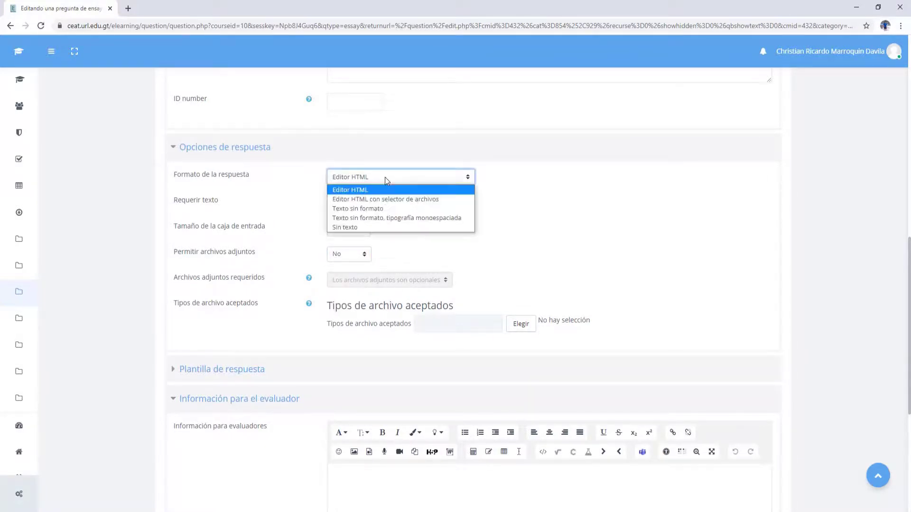
{"action": "left_click", "coordinate": [502, 200]}
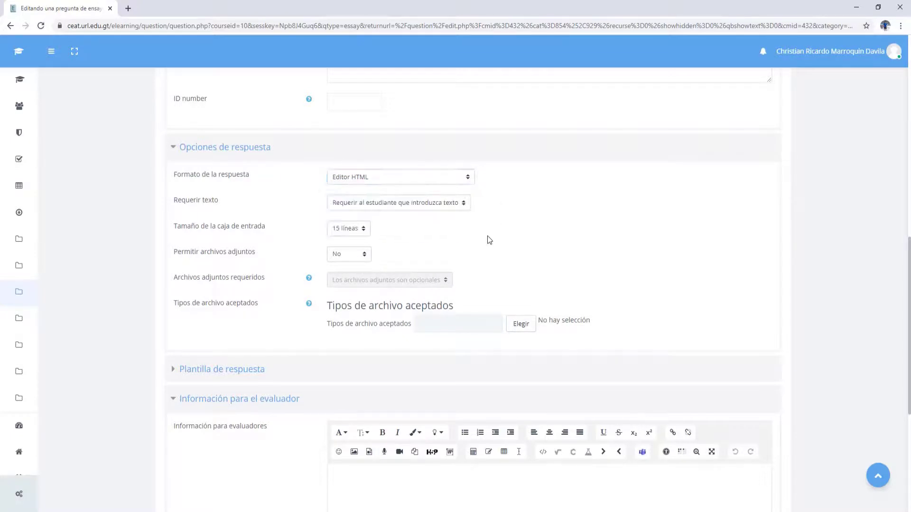
Save the essay question, leaving the information for evaluators blank.
{"action": "scroll", "coordinate": [488, 236], "scroll_direction": "down", "scroll_amount": 3}
{"action": "scroll", "coordinate": [487, 235], "scroll_direction": "down", "scroll_amount": 2}
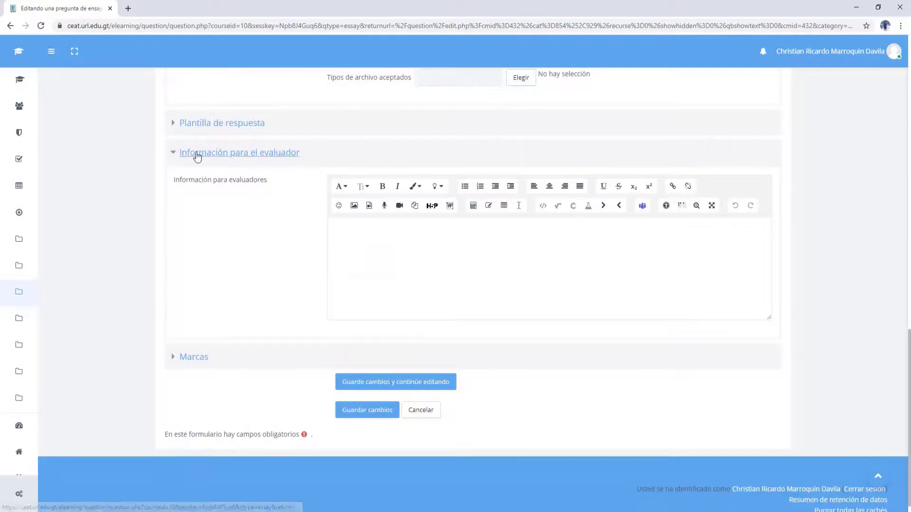
{"action": "left_click", "coordinate": [416, 238]}
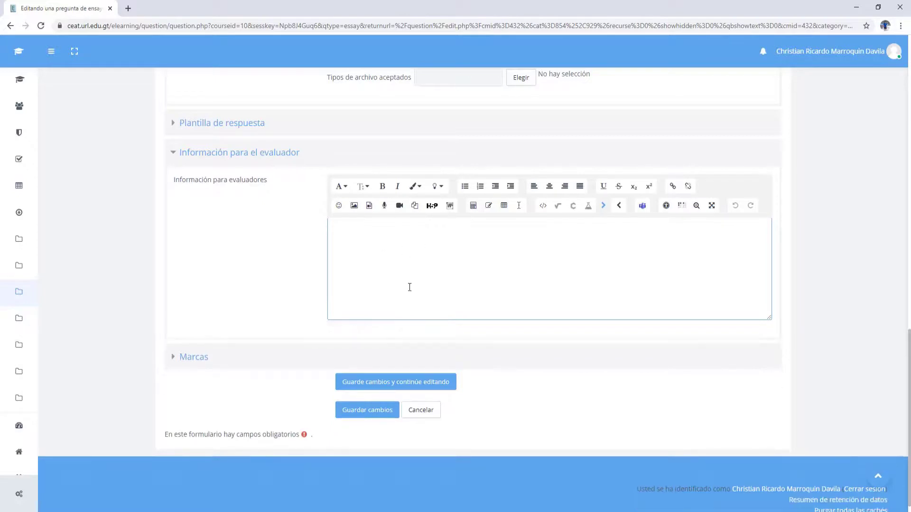
{"action": "left_click", "coordinate": [376, 411]}
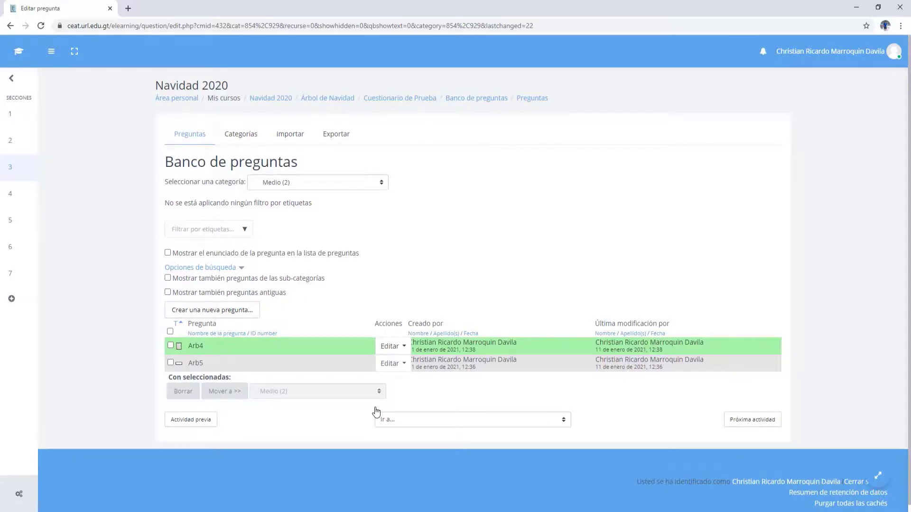
Examine the list of question bank categories for Cuestionario de Prueba.
{"action": "scroll", "coordinate": [502, 380], "scroll_direction": "down", "scroll_amount": 1}
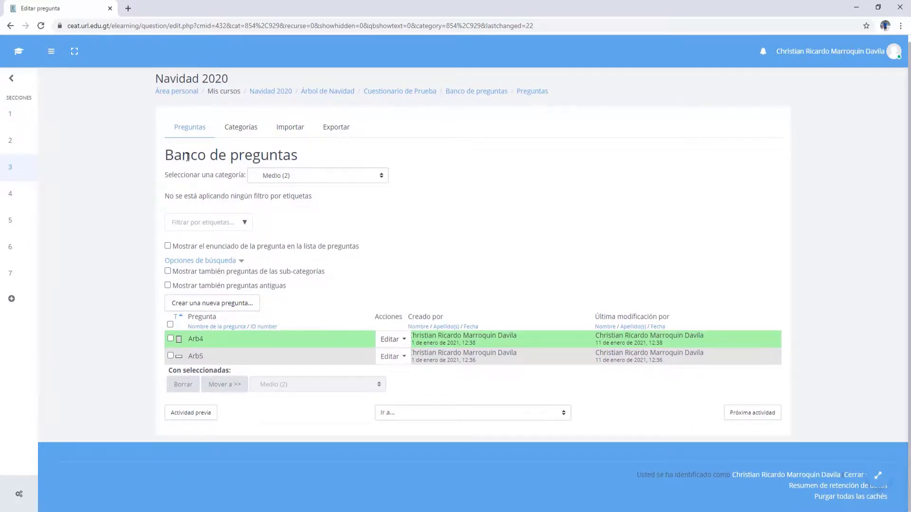
{"action": "left_click_drag", "start_coordinate": [165, 154], "coordinate": [302, 164]}
{"action": "left_click", "coordinate": [301, 175]}
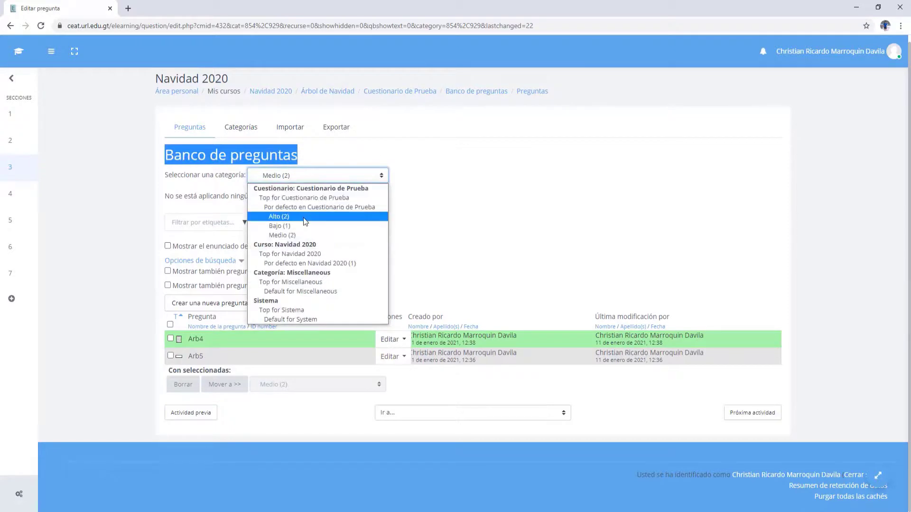
{"action": "left_click", "coordinate": [472, 198]}
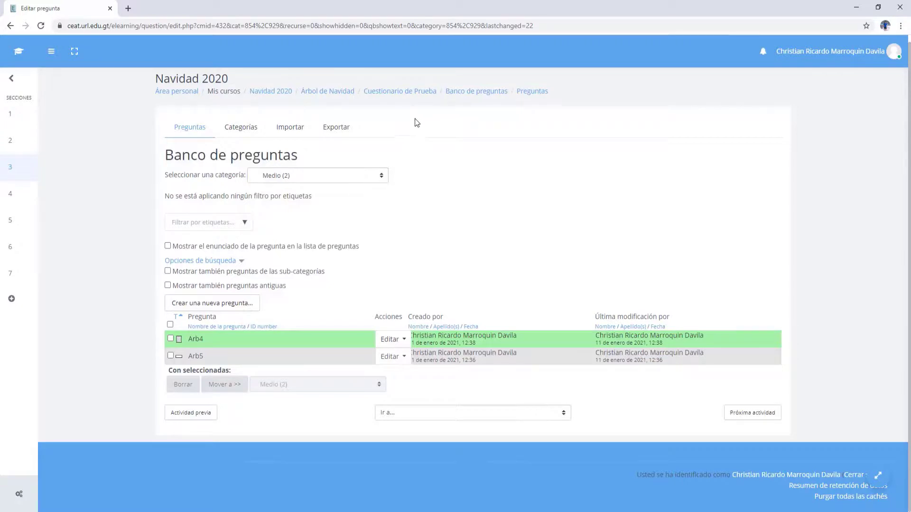
Return to the Navidad 2020 course page and go to its course sections.
{"action": "left_click", "coordinate": [271, 91]}
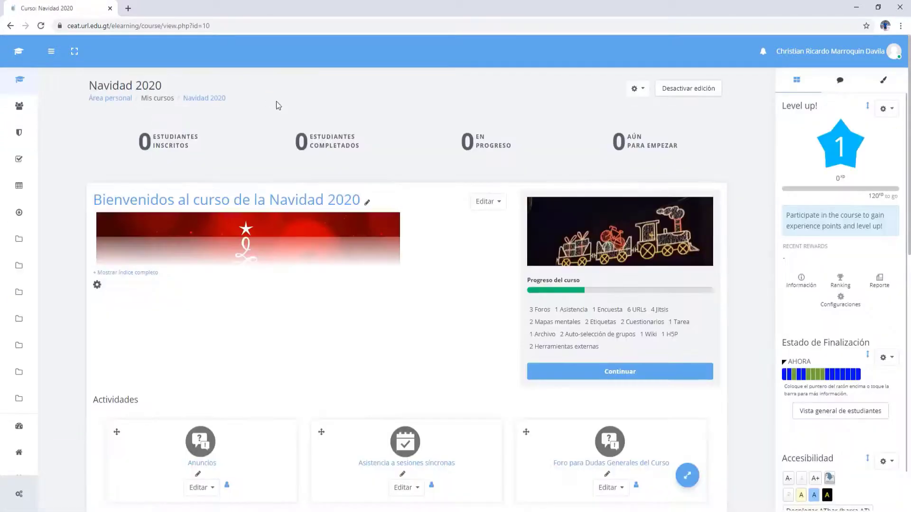
{"action": "scroll", "coordinate": [457, 283], "scroll_direction": "down", "scroll_amount": 10}
{"action": "scroll", "coordinate": [457, 283], "scroll_direction": "down", "scroll_amount": 3}
{"action": "scroll", "coordinate": [527, 284], "scroll_direction": "up", "scroll_amount": 3}
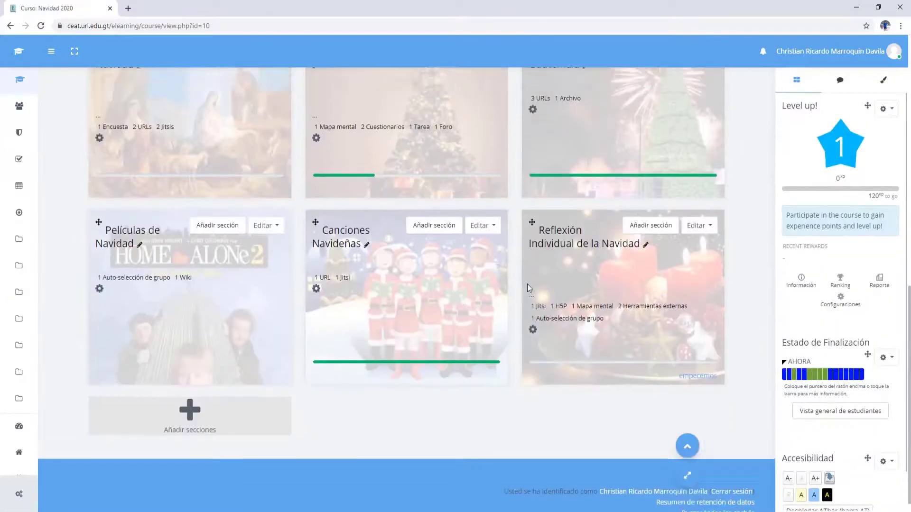
Open Cuestionario de Prueba from the Árbol de Navidad section of the course.
{"action": "left_click", "coordinate": [368, 181]}
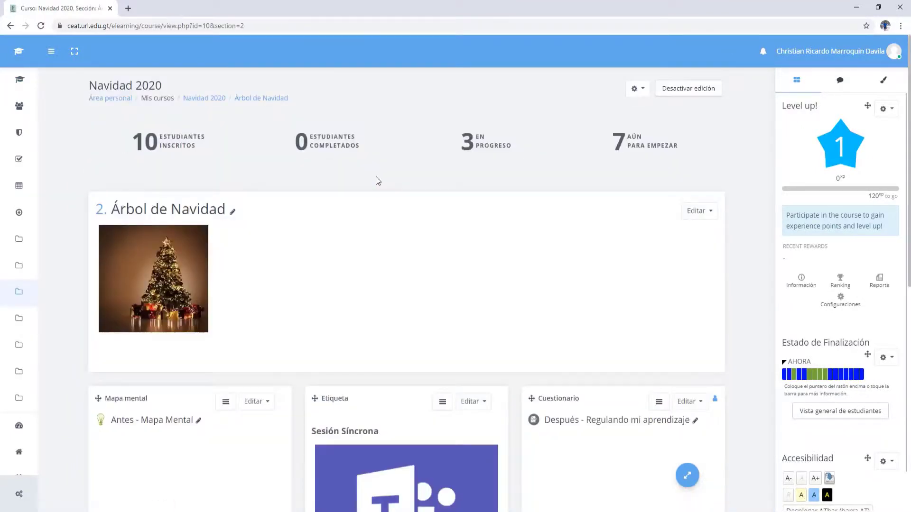
{"action": "scroll", "coordinate": [441, 250], "scroll_direction": "down", "scroll_amount": 7}
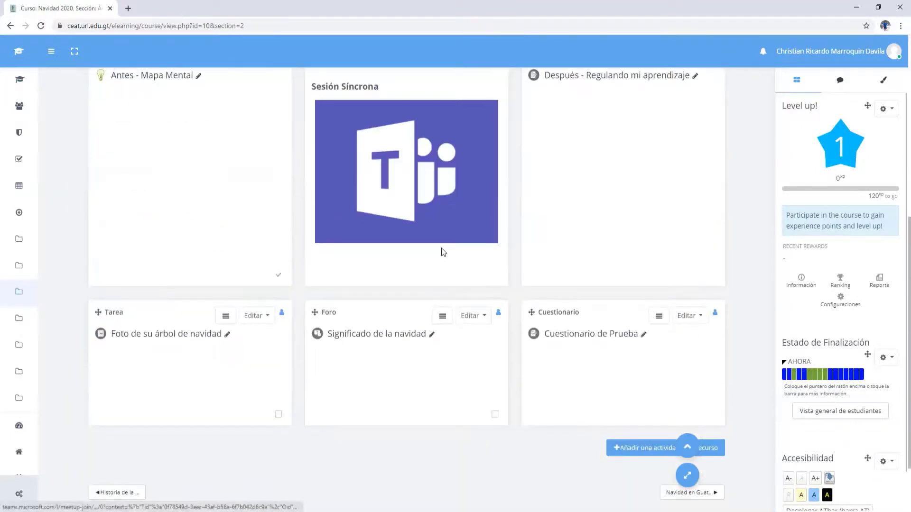
{"action": "left_click", "coordinate": [571, 339]}
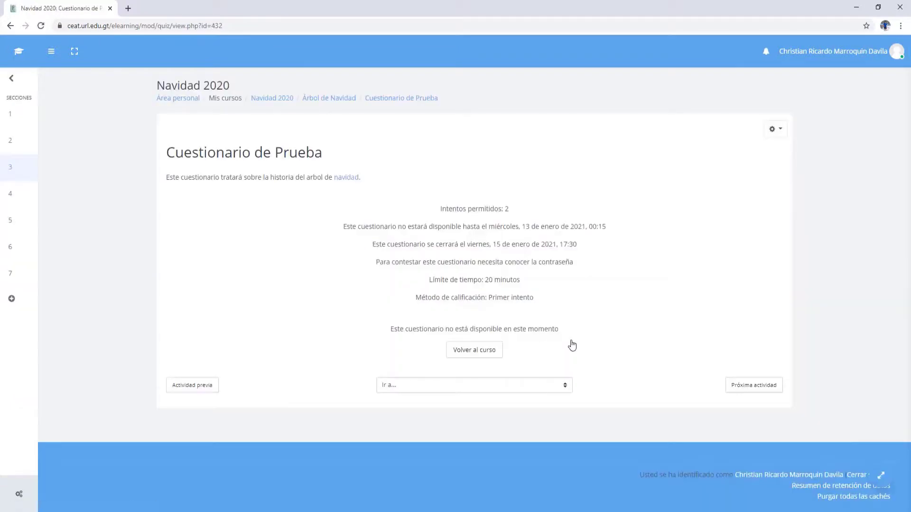
Start editing the questions of Cuestionario de Prueba and delete its existing random question from the Dificil category.
{"action": "left_click", "coordinate": [774, 138]}
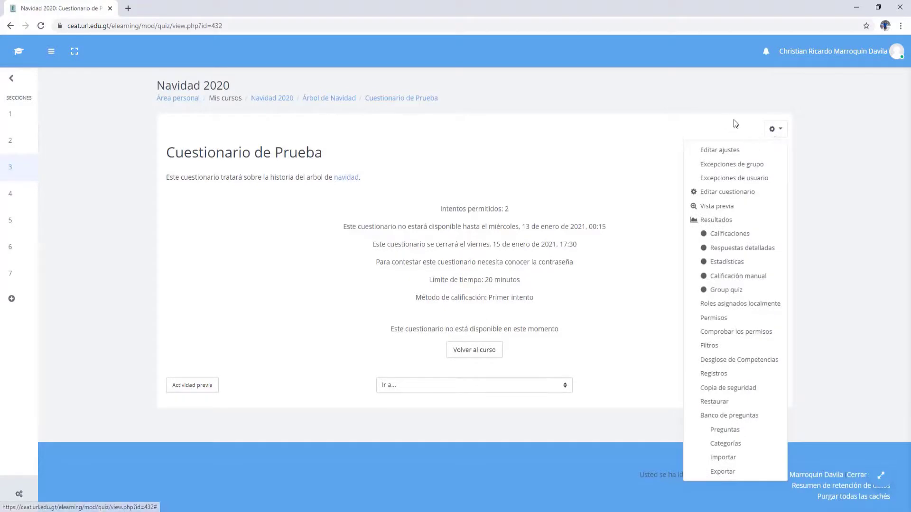
{"action": "left_click", "coordinate": [774, 133]}
{"action": "left_click", "coordinate": [775, 127]}
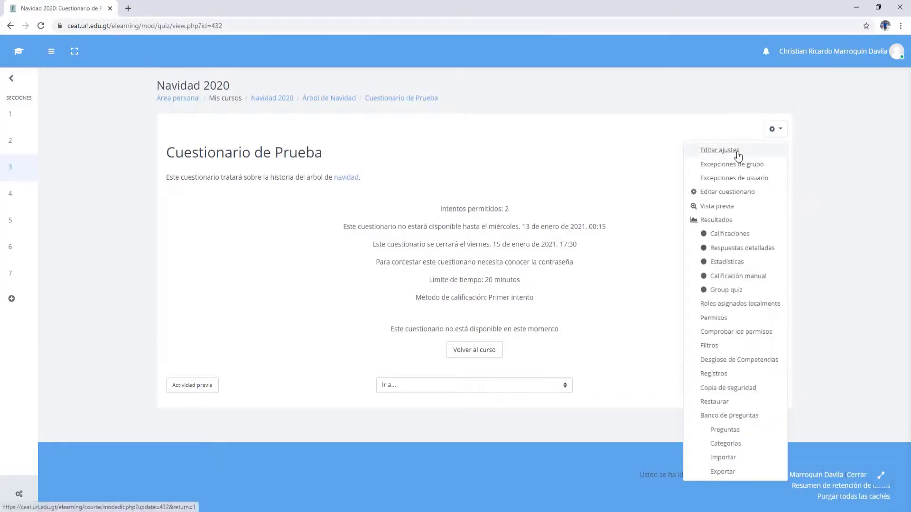
{"action": "left_click", "coordinate": [761, 192]}
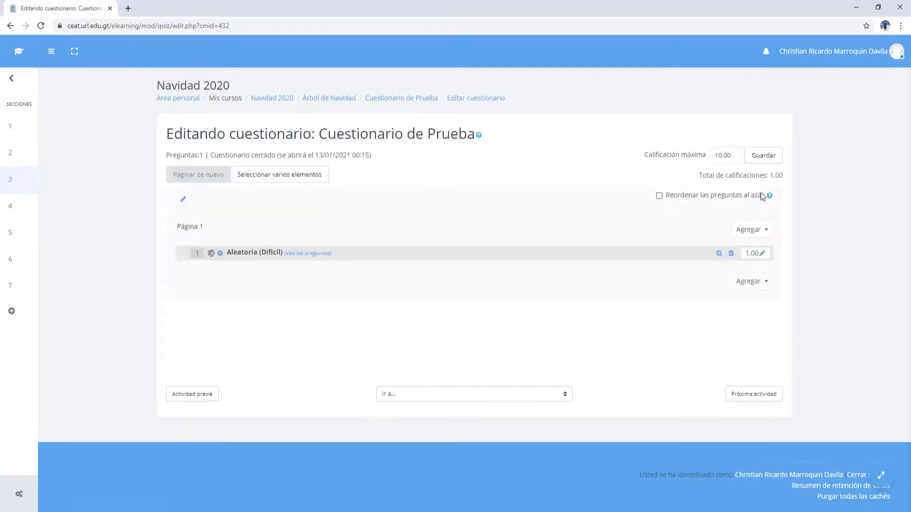
{"action": "left_click", "coordinate": [731, 254]}
{"action": "left_click", "coordinate": [423, 326]}
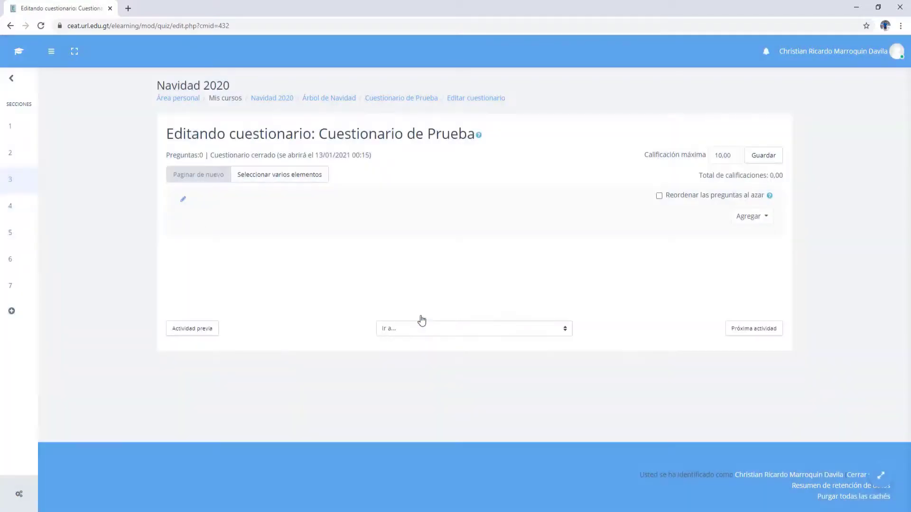
Start adding a random question drawn from the Alto category, including questions from its subcategories.
{"action": "left_click", "coordinate": [740, 219]}
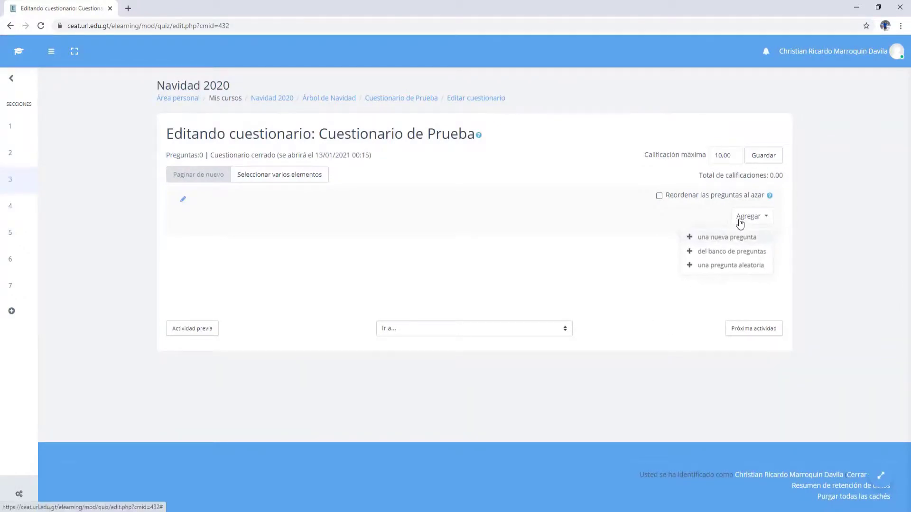
{"action": "left_click", "coordinate": [735, 265]}
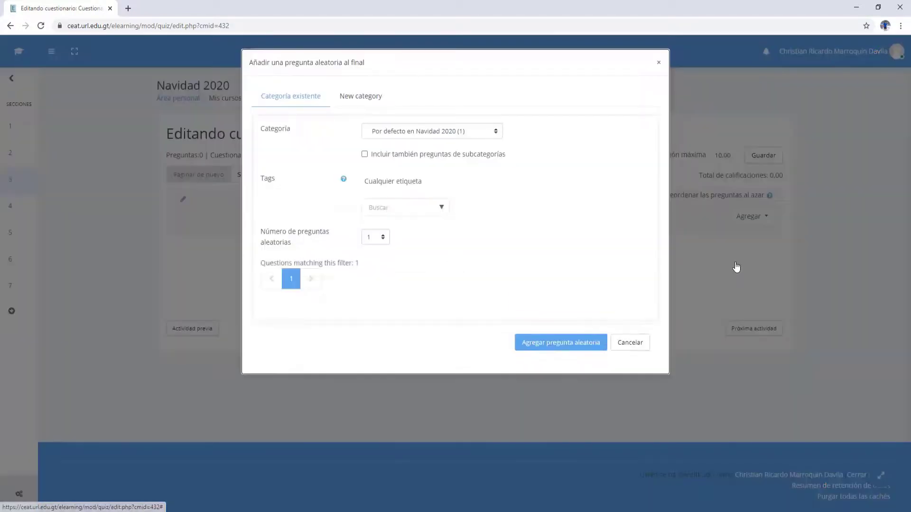
{"action": "left_click", "coordinate": [460, 134]}
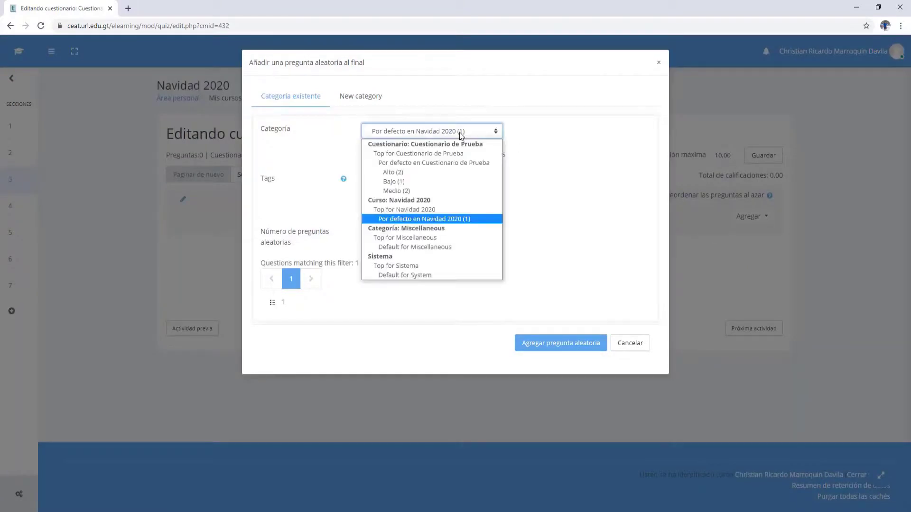
{"action": "left_click", "coordinate": [441, 163]}
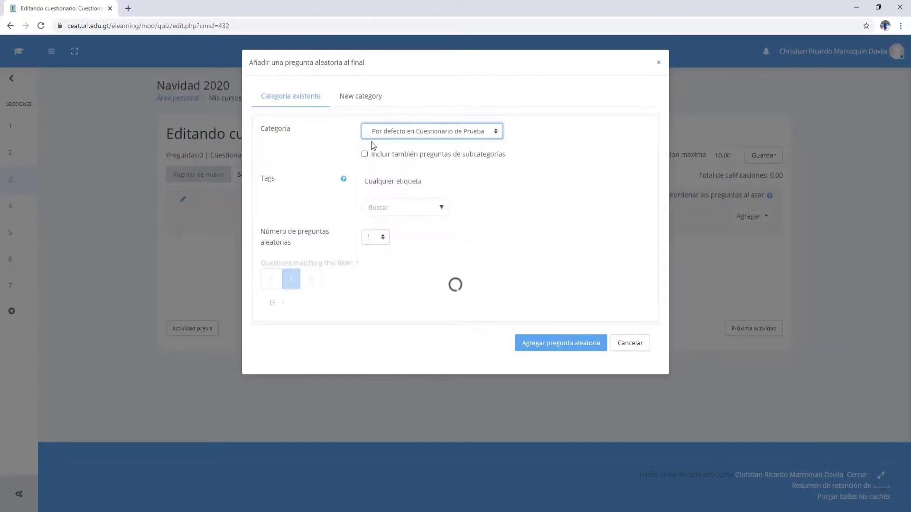
{"action": "left_click", "coordinate": [434, 135]}
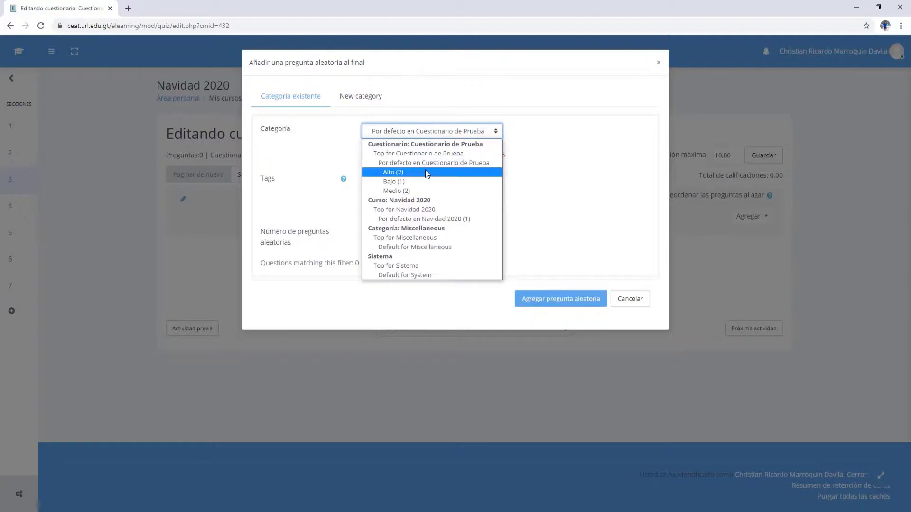
{"action": "left_click", "coordinate": [426, 172]}
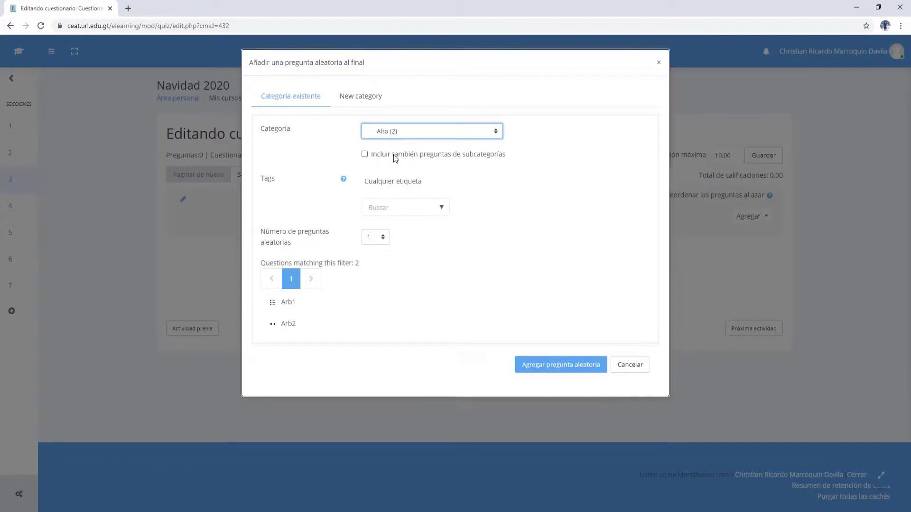
{"action": "left_click", "coordinate": [393, 154]}
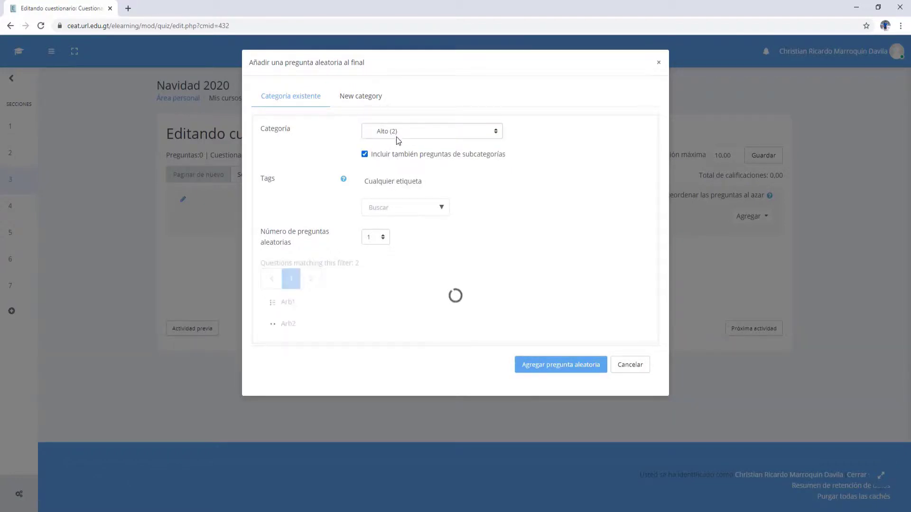
Review the Alto questions, keep the number of random questions at 1 and add the random question to the quiz.
{"action": "left_click", "coordinate": [386, 238]}
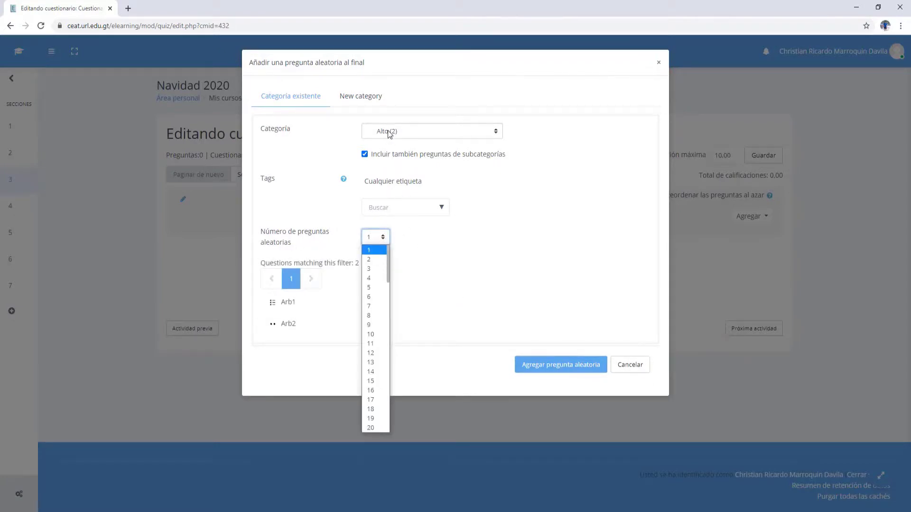
{"action": "left_click", "coordinate": [414, 241]}
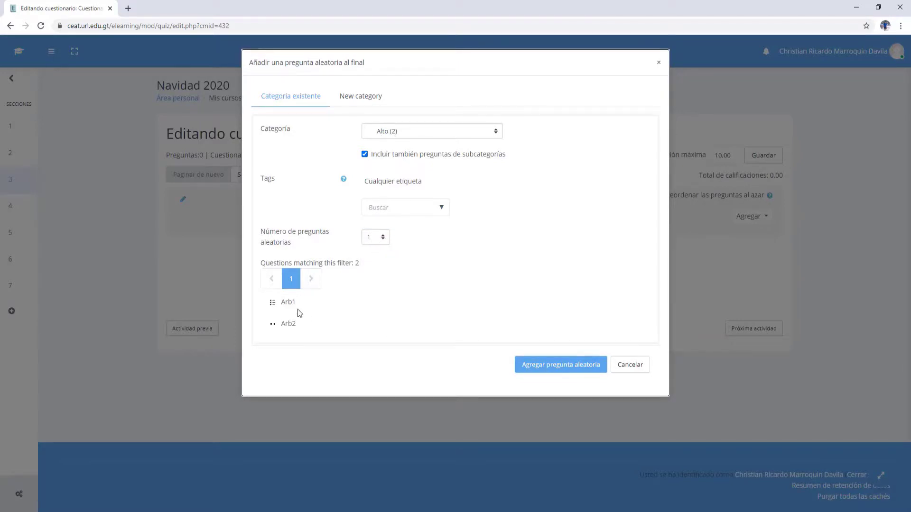
{"action": "left_click_drag", "start_coordinate": [296, 324], "coordinate": [271, 305]}
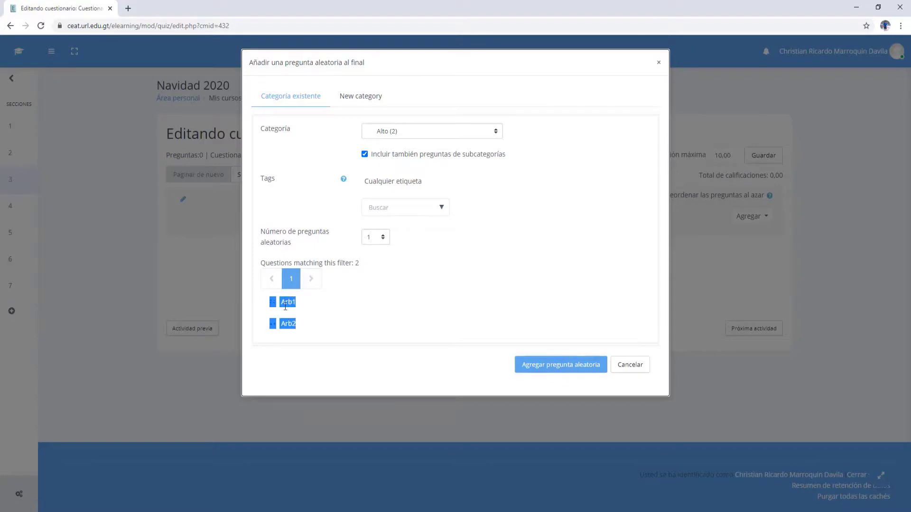
{"action": "left_click", "coordinate": [301, 311]}
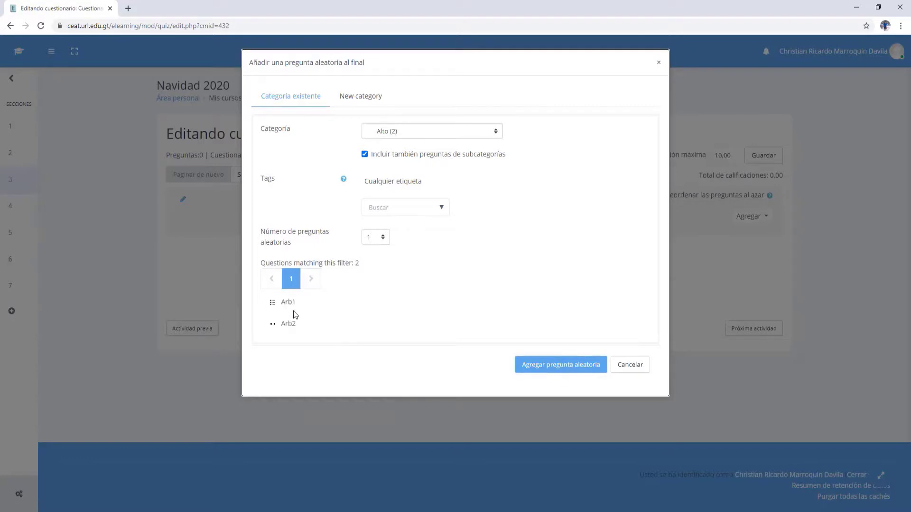
{"action": "left_click", "coordinate": [531, 369]}
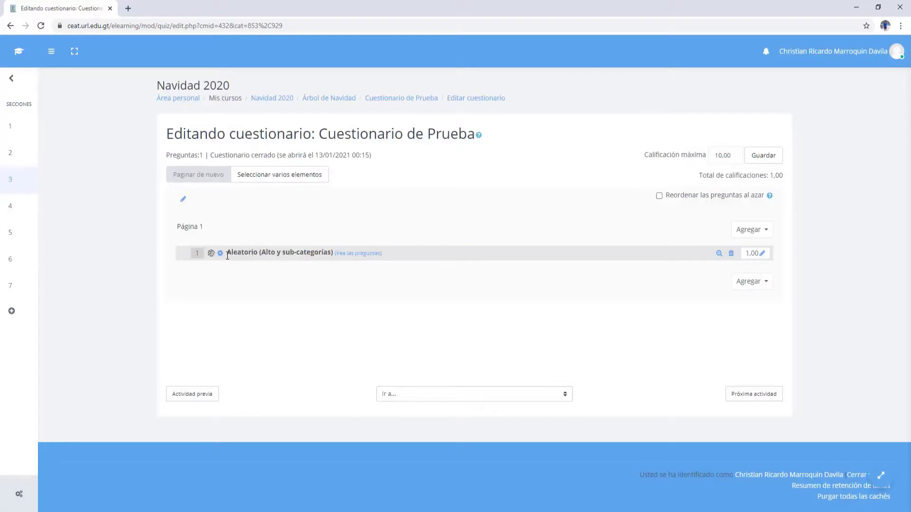
{"action": "left_click_drag", "start_coordinate": [227, 255], "coordinate": [267, 252]}
{"action": "left_click", "coordinate": [267, 253]}
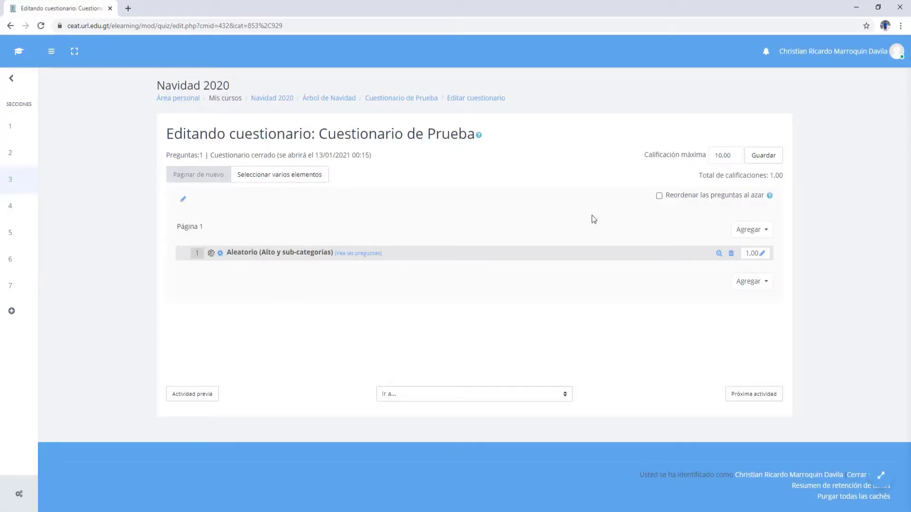
Add one random question from the Bajo category to the quiz, including questions from its subcategories.
{"action": "left_click", "coordinate": [756, 287]}
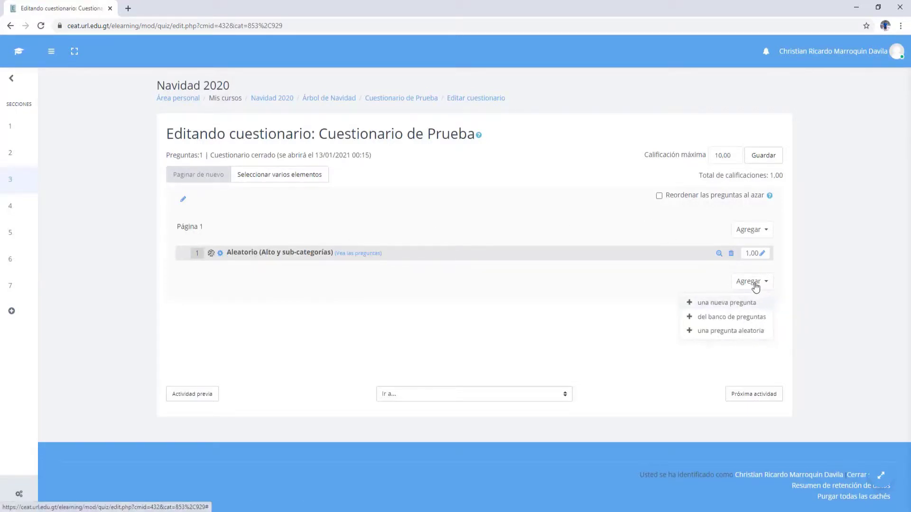
{"action": "left_click", "coordinate": [715, 331]}
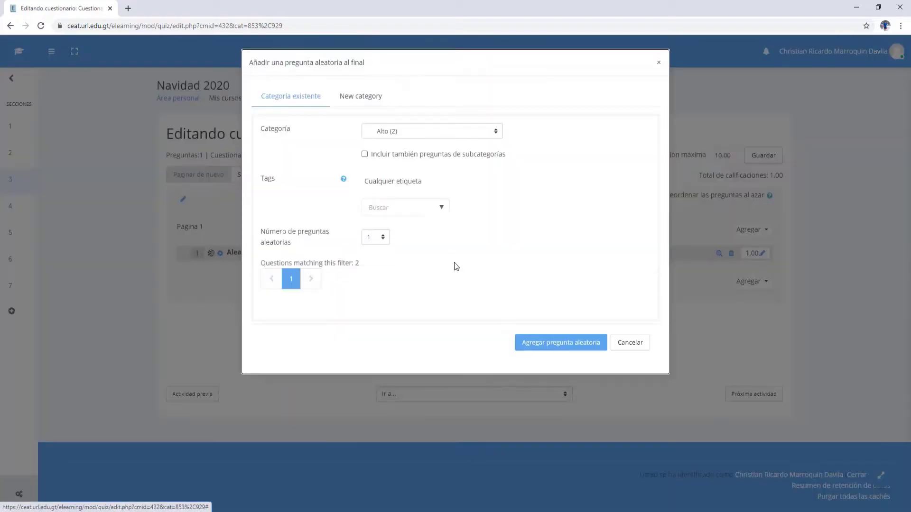
{"action": "left_click", "coordinate": [417, 136]}
{"action": "left_click", "coordinate": [419, 182]}
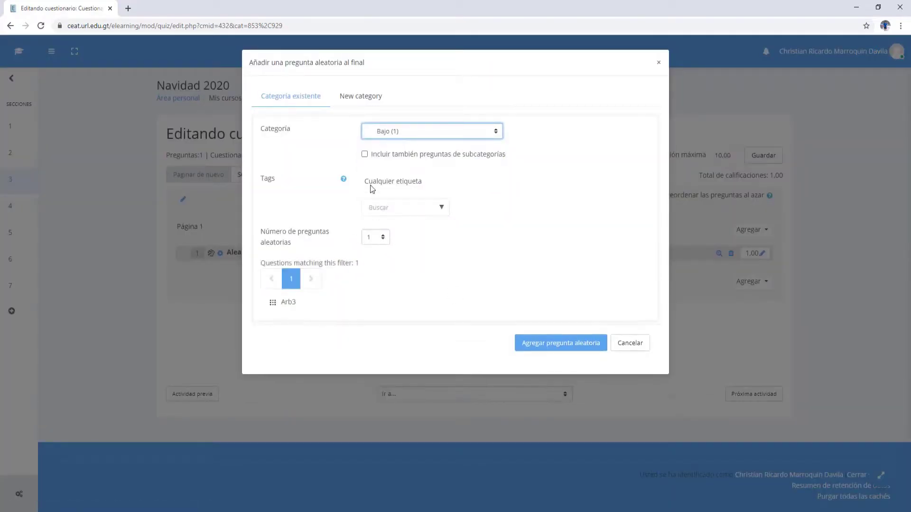
{"action": "left_click", "coordinate": [365, 154]}
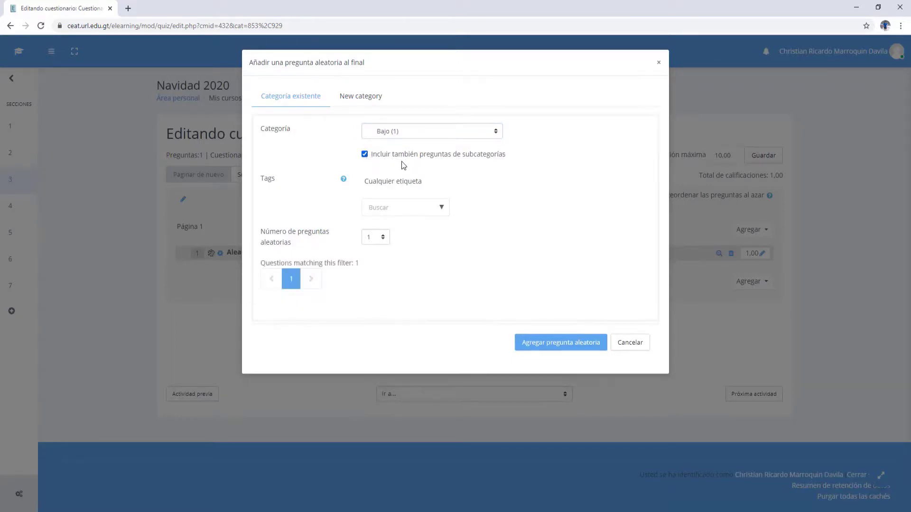
{"action": "left_click", "coordinate": [526, 344]}
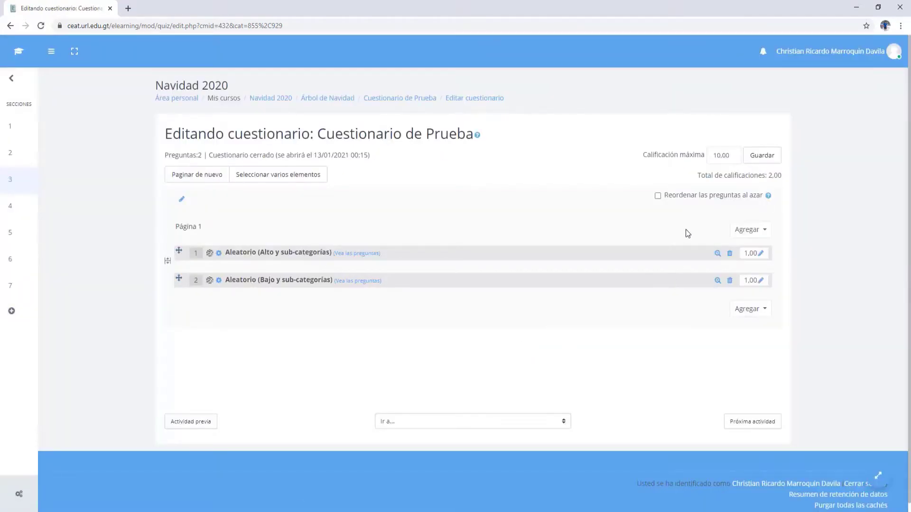
Add one random question from the Medio category to the quiz, including questions from its subcategories.
{"action": "left_click", "coordinate": [762, 311]}
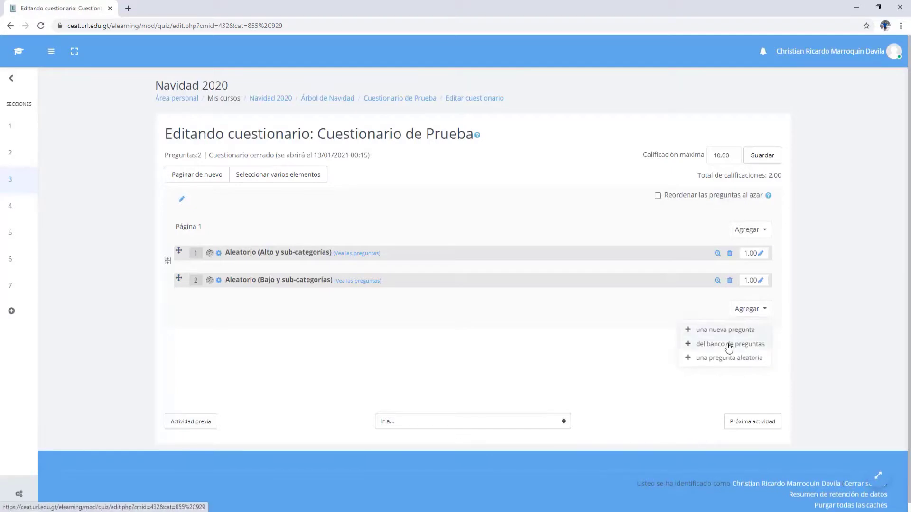
{"action": "left_click", "coordinate": [720, 363]}
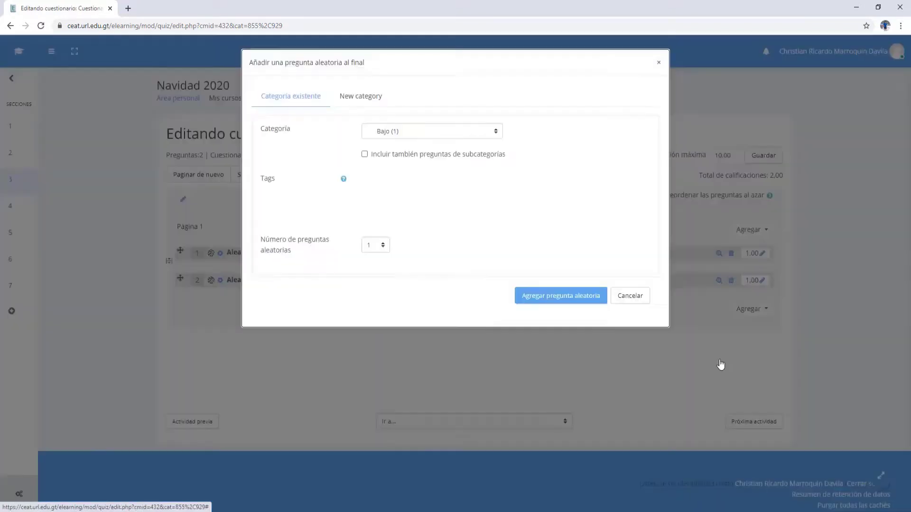
{"action": "left_click", "coordinate": [411, 131]}
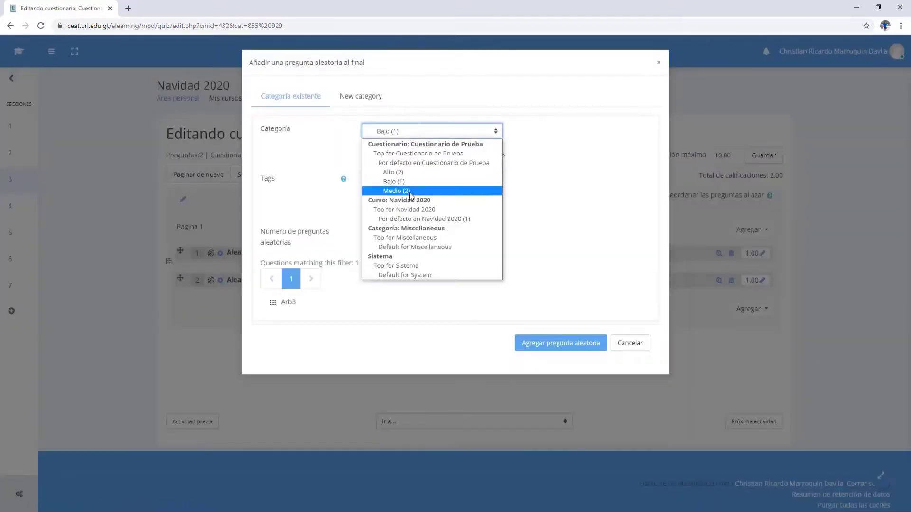
{"action": "left_click", "coordinate": [410, 190]}
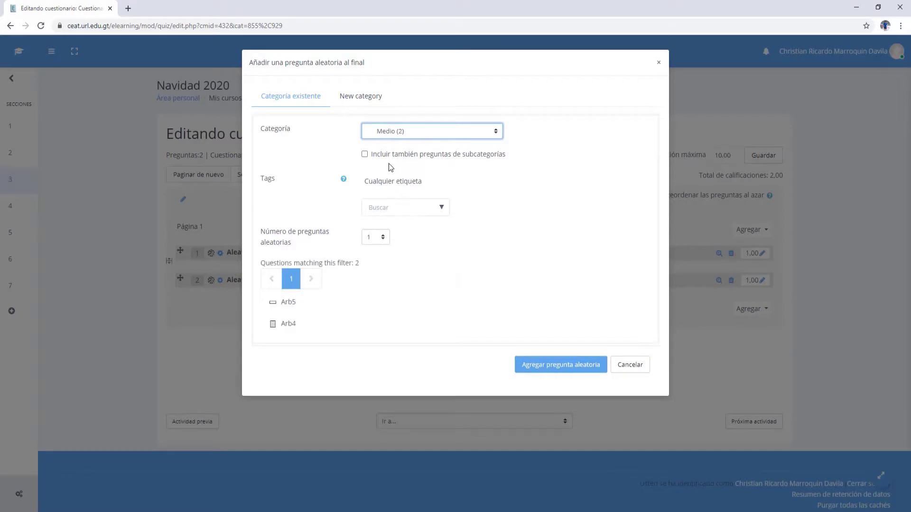
{"action": "left_click", "coordinate": [398, 155]}
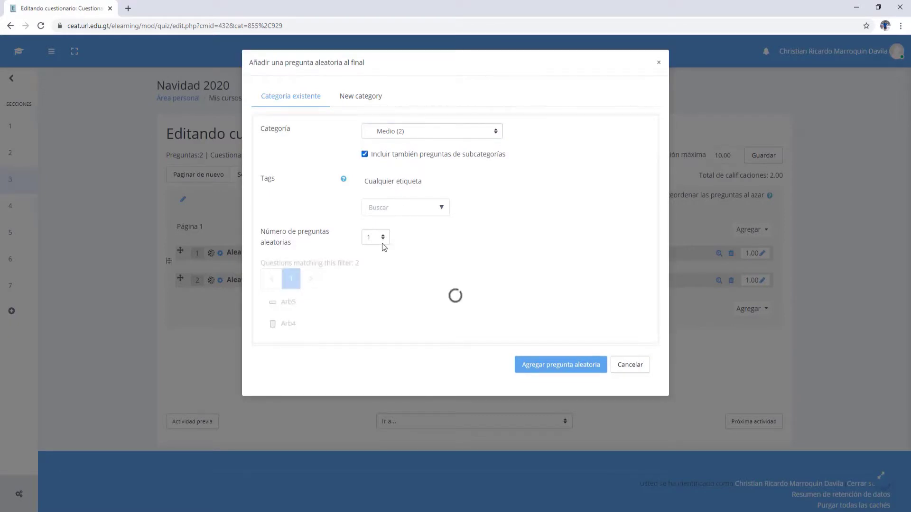
{"action": "left_click", "coordinate": [568, 364]}
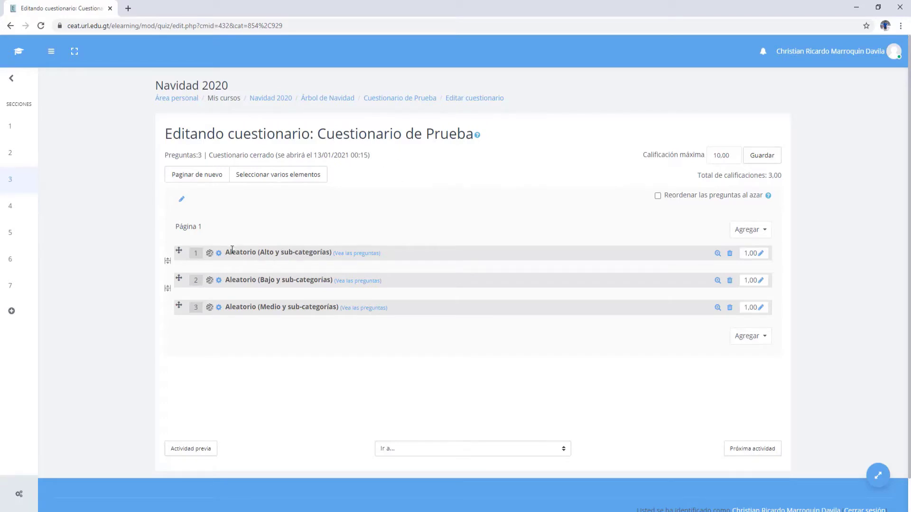
{"action": "left_click_drag", "start_coordinate": [227, 251], "coordinate": [284, 305]}
{"action": "left_click", "coordinate": [287, 310]}
Set the mark of the random Alto question to 50.
{"action": "left_click", "coordinate": [761, 254]}
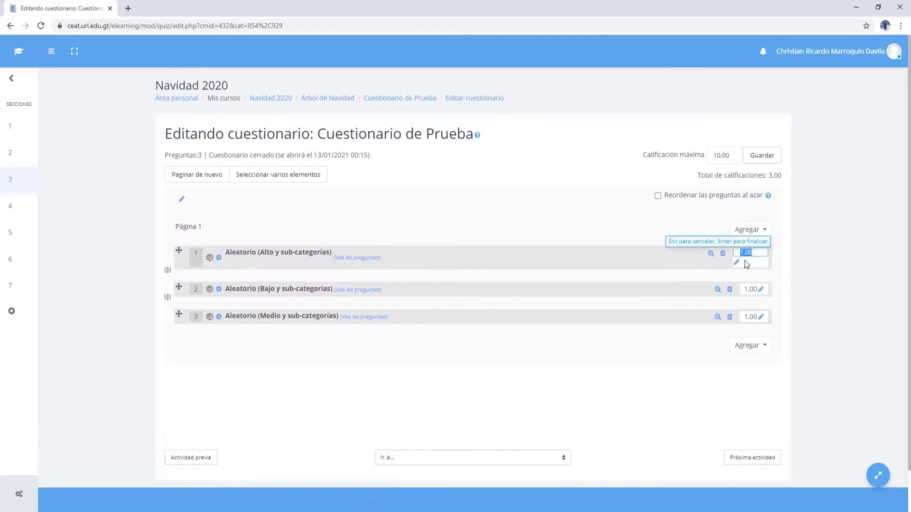
{"action": "left_click", "coordinate": [745, 255]}
{"action": "key", "text": "BackSpace"}
{"action": "key", "text": "BackSpace"}
{"action": "key", "text": "Return"}
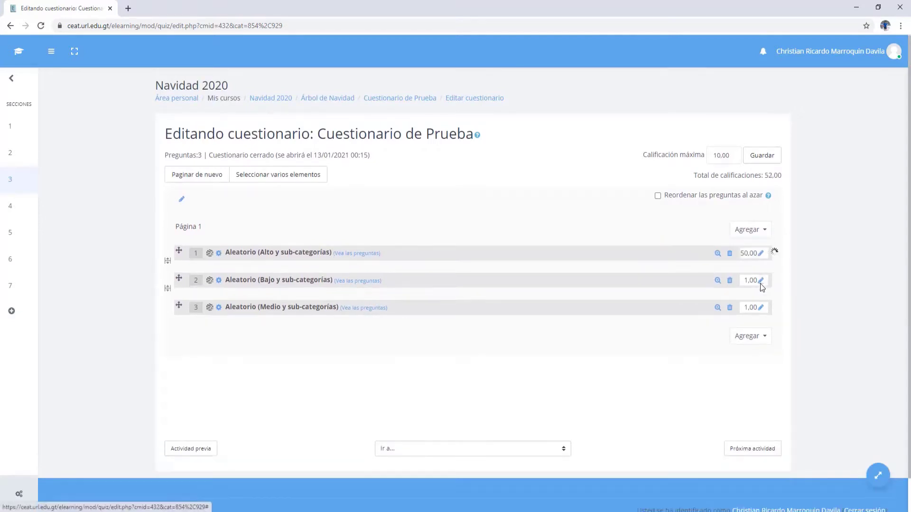
Set the marks of the random Bajo question to 20 and the random Medio question to 30.
{"action": "left_click", "coordinate": [761, 281]}
{"action": "left_click", "coordinate": [760, 280]}
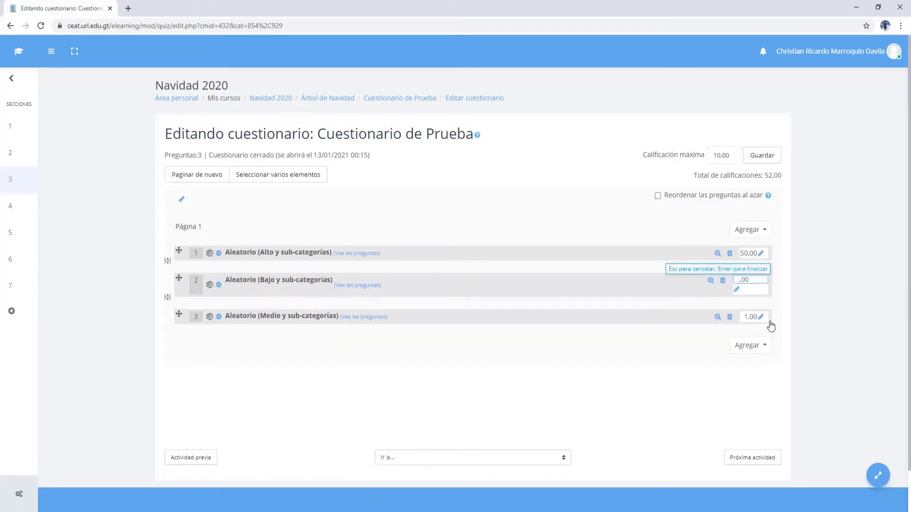
{"action": "type", "text": "20"}
{"action": "key", "text": "Return"}
{"action": "left_click", "coordinate": [762, 308]}
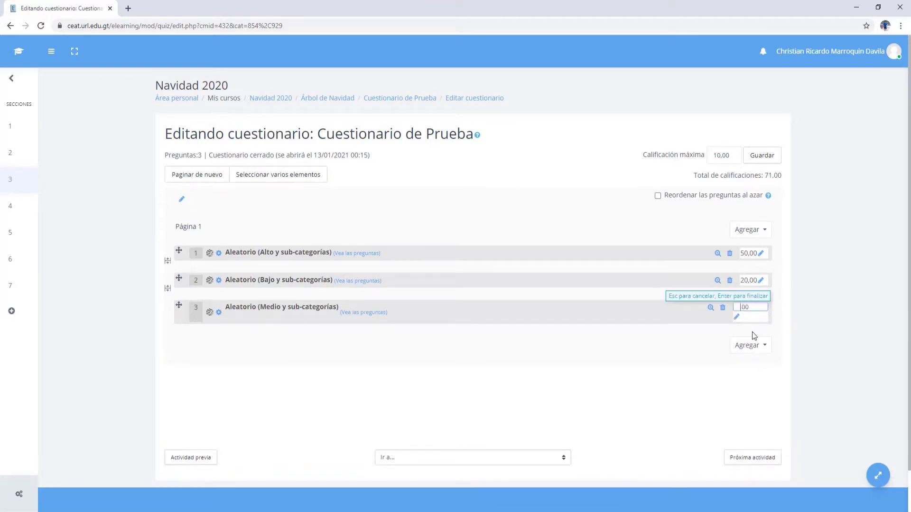
{"action": "type", "text": "30"}
{"action": "key", "text": "Return"}
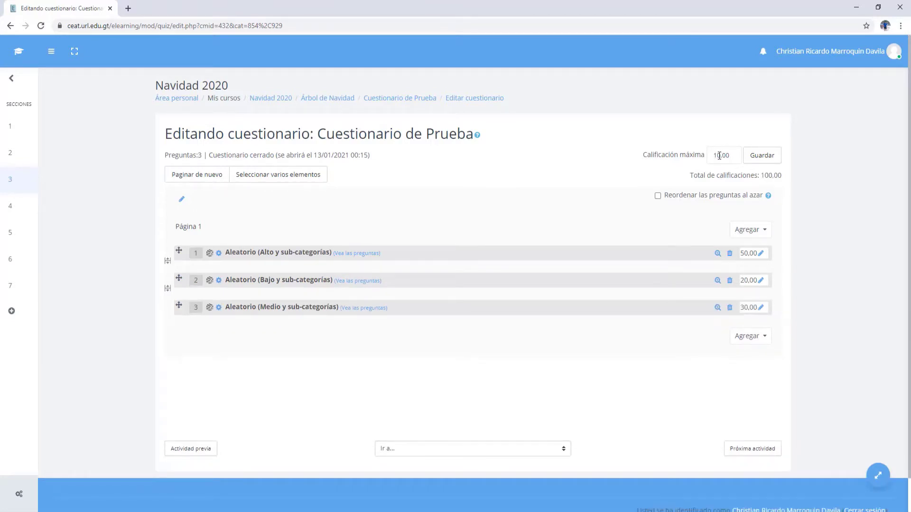
Set the quiz's maximum grade to 100 and save it.
{"action": "left_click", "coordinate": [719, 155]}
{"action": "type", "text": "0"}
{"action": "left_click", "coordinate": [768, 166]}
{"action": "scroll", "coordinate": [382, 327], "scroll_direction": "down", "scroll_amount": 1}
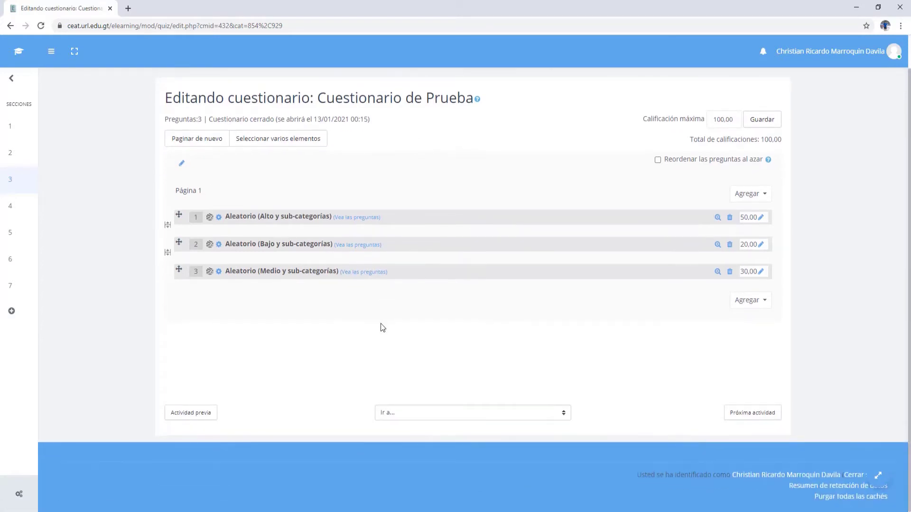
{"action": "scroll", "coordinate": [538, 394], "scroll_direction": "up", "scroll_amount": 1}
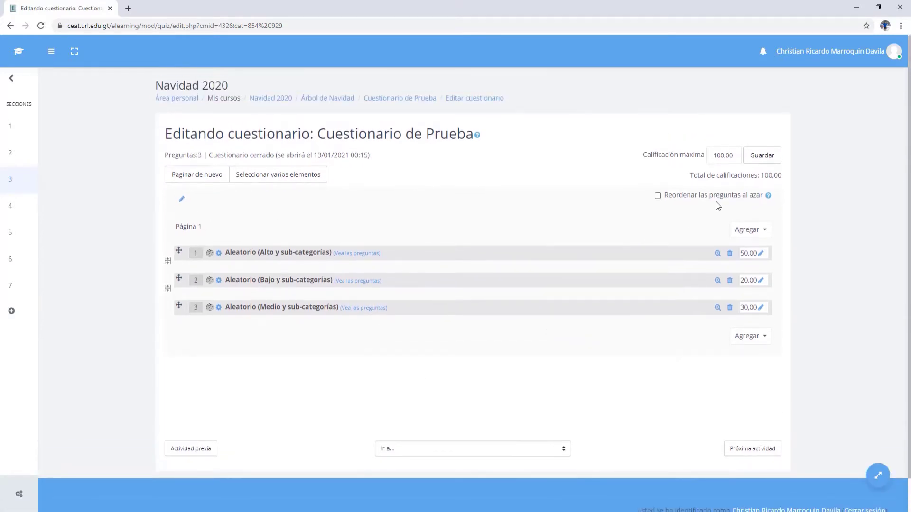
{"action": "left_click", "coordinate": [763, 158]}
{"action": "scroll", "coordinate": [559, 354], "scroll_direction": "down", "scroll_amount": 1}
{"action": "scroll", "coordinate": [559, 354], "scroll_direction": "up", "scroll_amount": 1}
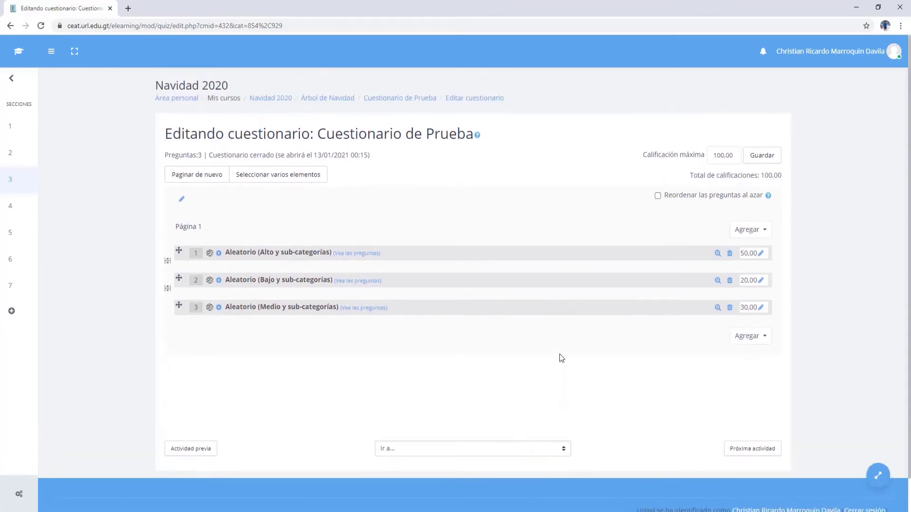